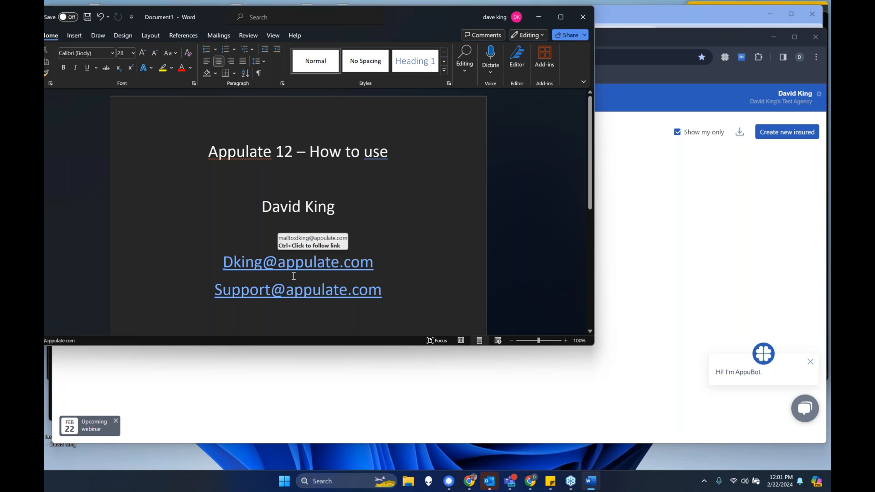
- Minimize the Word document, switch to the Appulate browser window and move it up to the upper edge of the screen
click(387, 289)
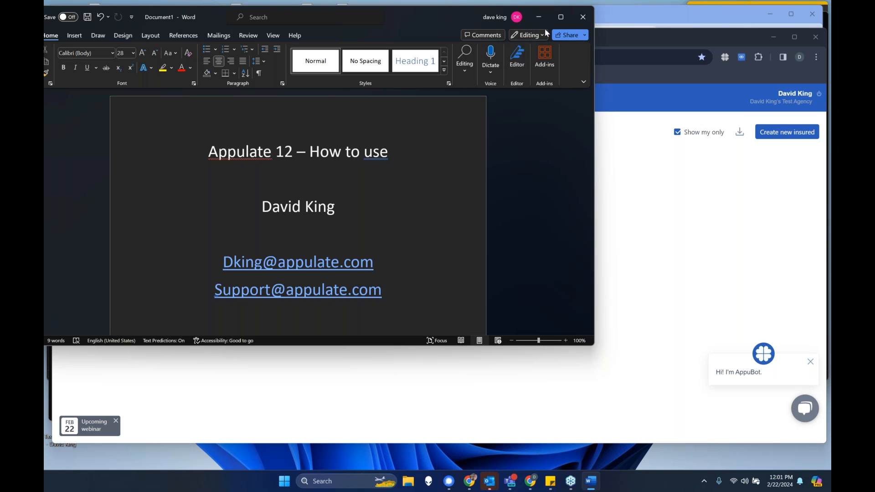
click(540, 18)
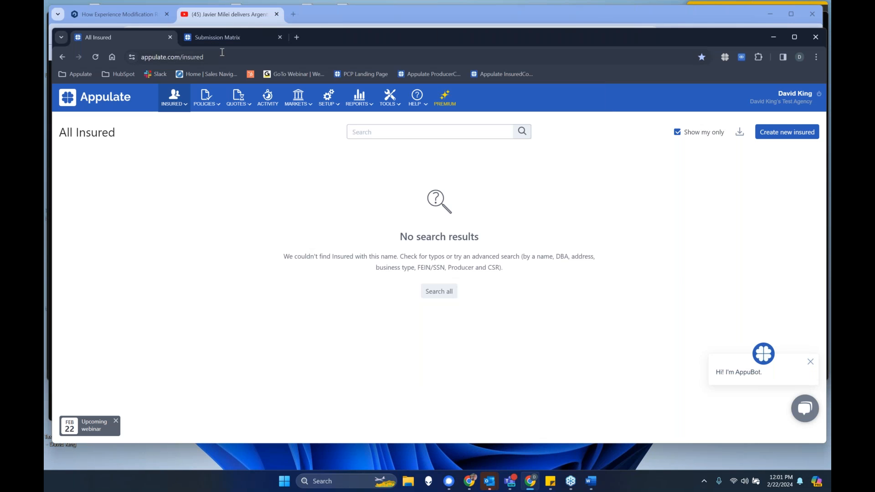
drag(341, 36, 336, 12)
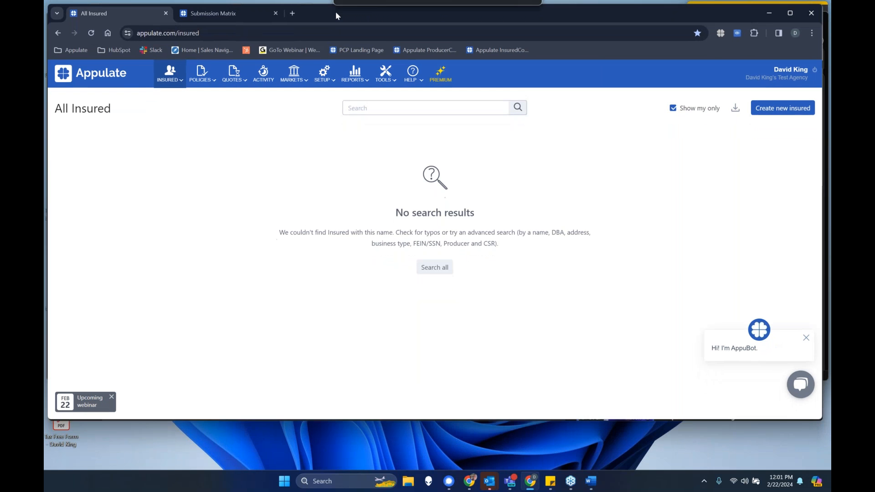
- Sign out of the Appulate account
double_click(286, 38)
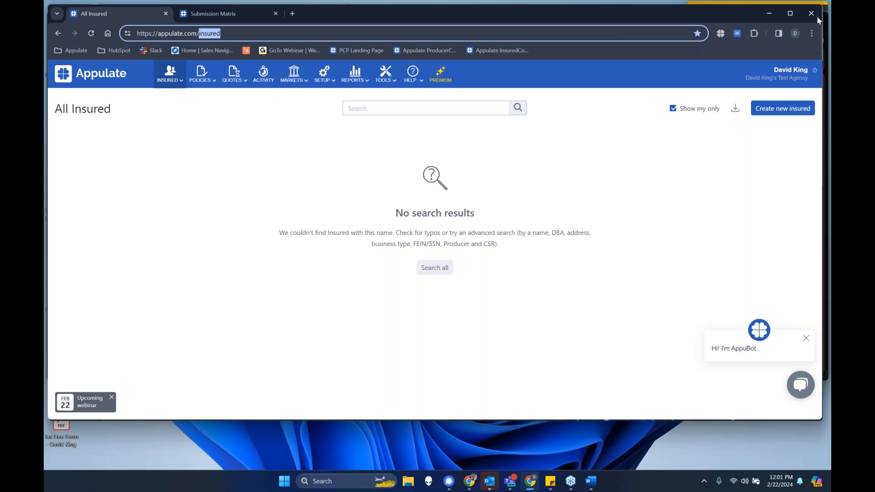
click(792, 183)
click(815, 70)
- Load the appulate.com home page by removing the signin path from the address, and go to its login page
click(208, 33)
click(197, 33)
double_click(201, 33)
key(BackSpace)
key(Return)
double_click(202, 35)
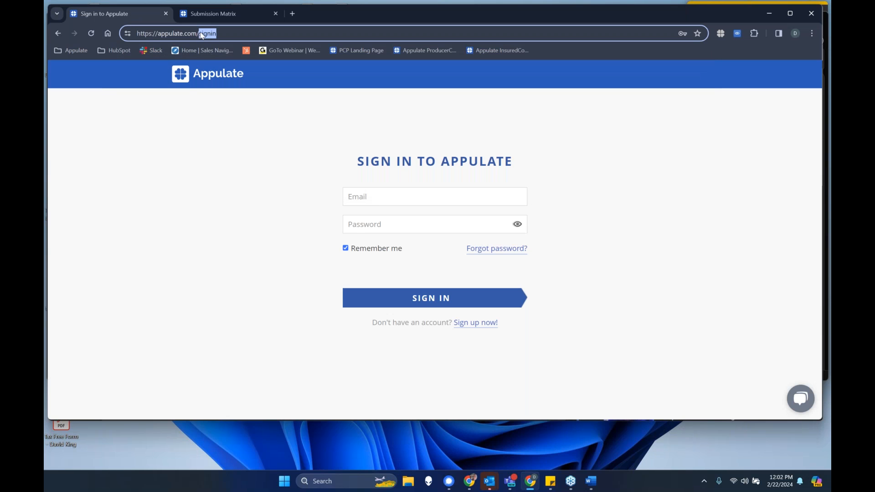
key(BackSpace)
key(Return)
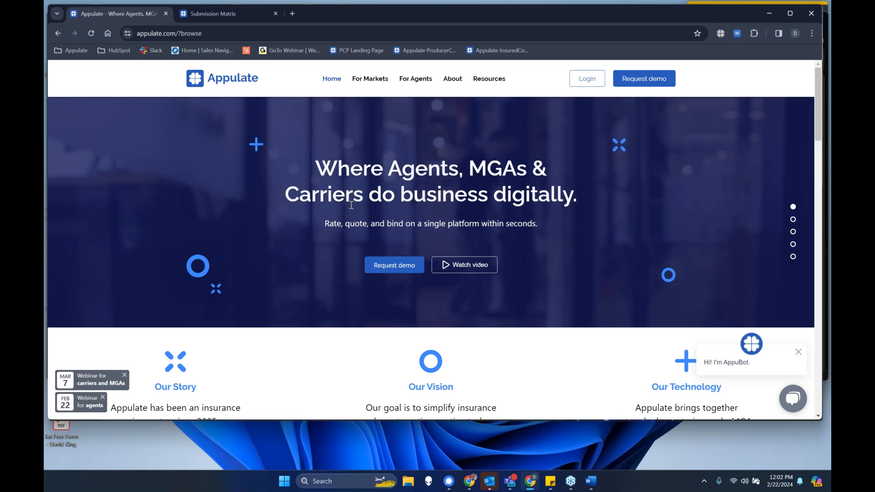
click(586, 80)
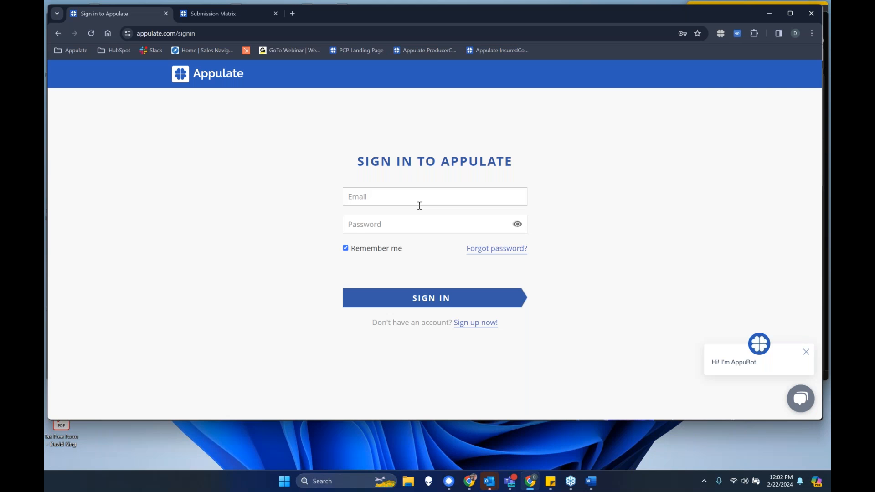
- View the password reset page with its email field, and return to the sign-in page
click(482, 250)
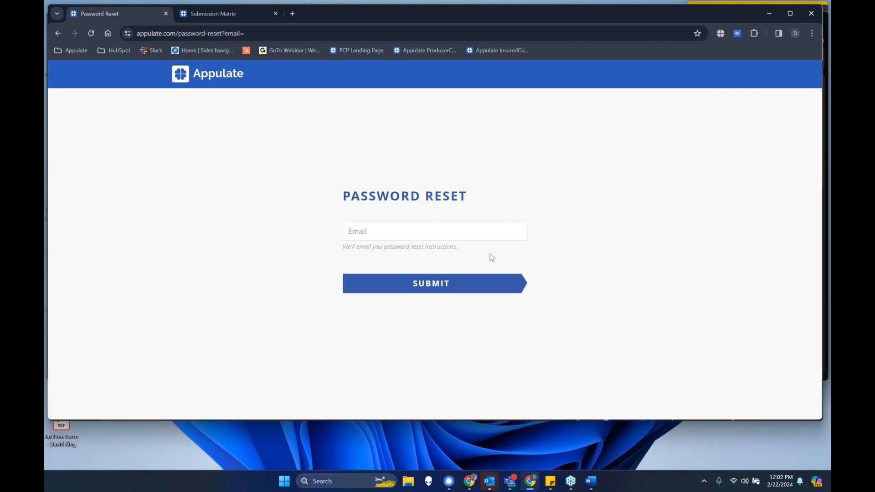
click(399, 231)
click(405, 233)
key(alt+Left)
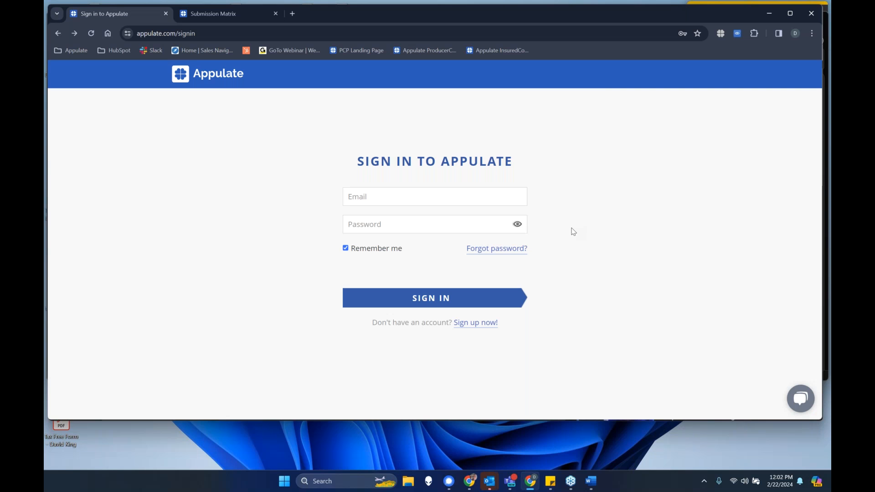
- View the agency sign-up form, and return to the sign-in page
click(478, 325)
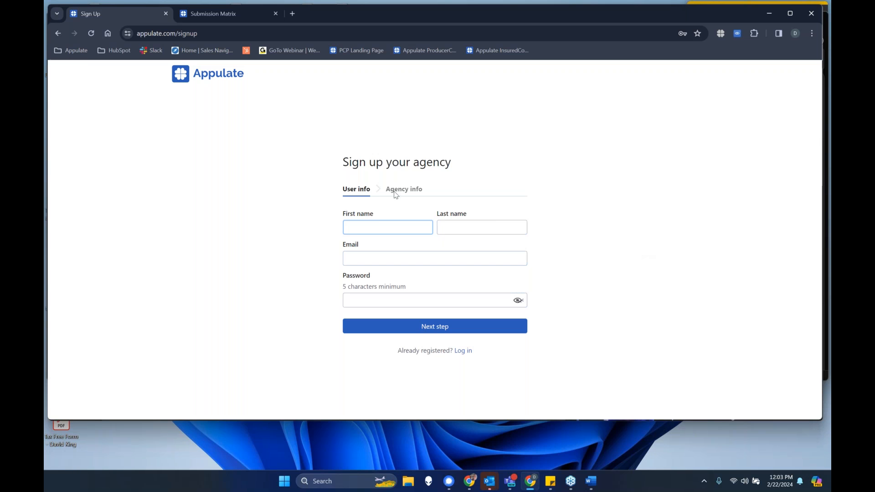
click(575, 327)
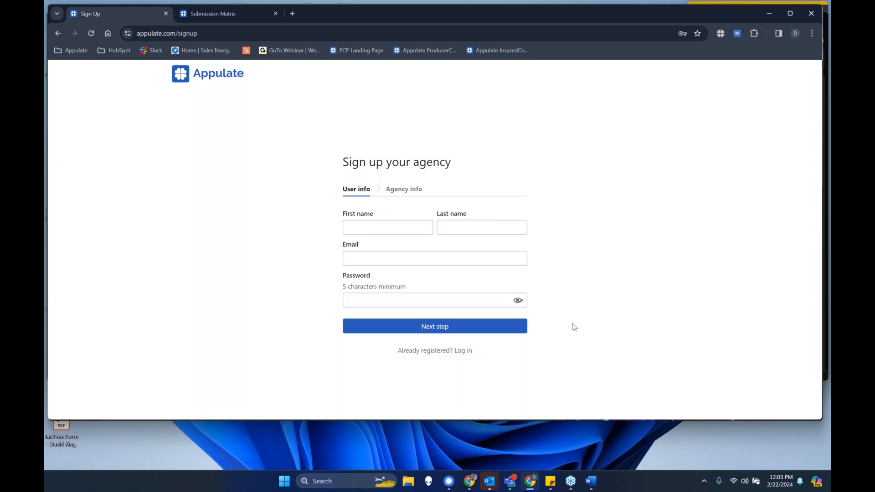
click(460, 352)
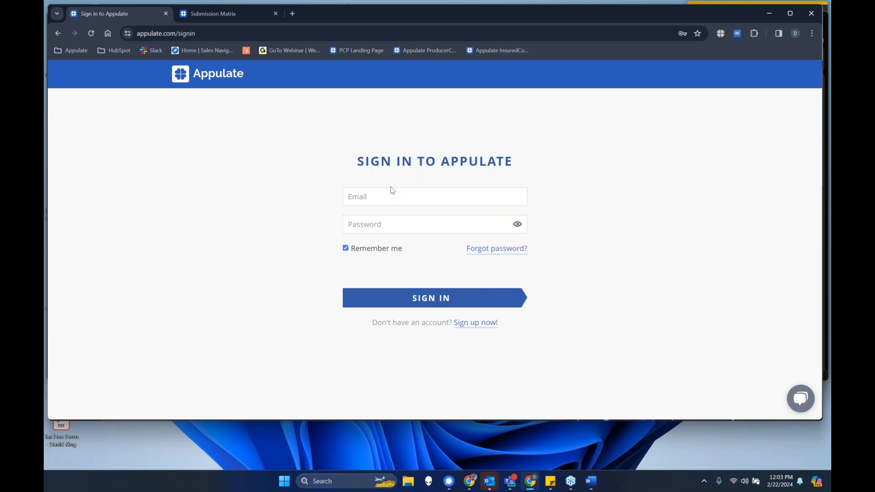
- Sign in to Appulate with the saved credentials, entering the Windows Security PIN to fill them in
click(407, 199)
click(422, 222)
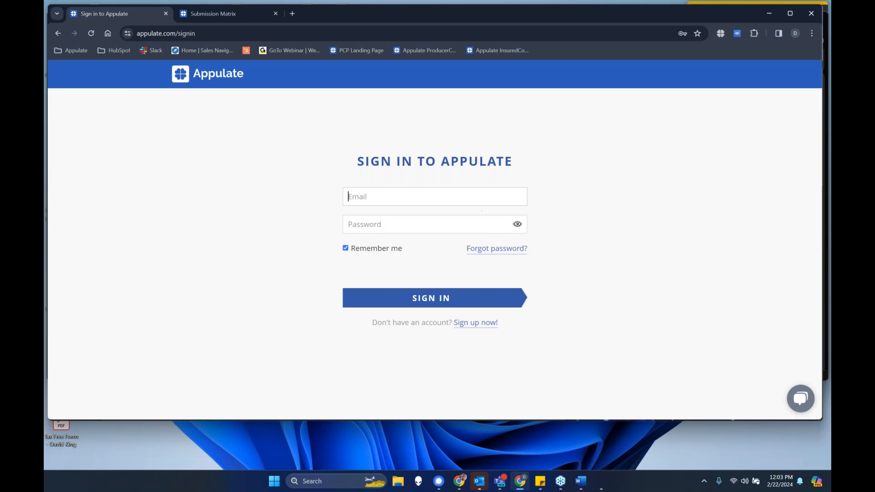
text(****)
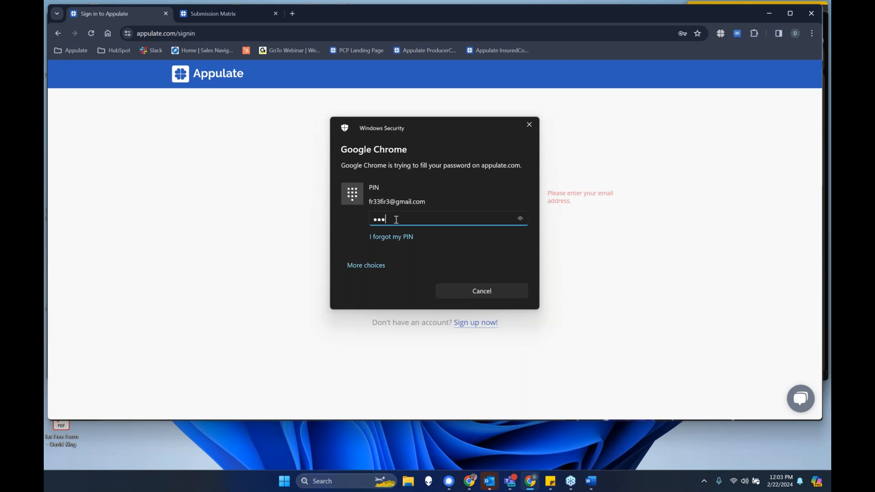
click(417, 298)
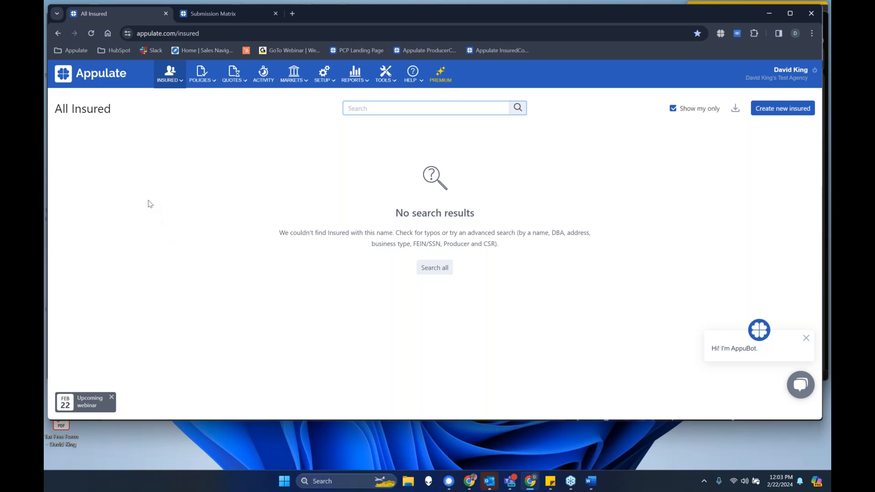
- Open the Appulate Uplink page, try [Other] as the agency management system, and cancel the new system entry
mouse_move(386, 78)
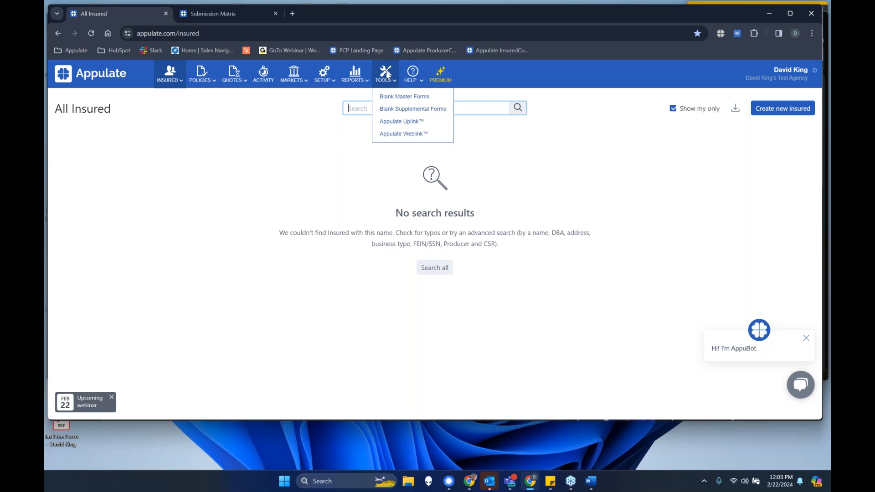
click(403, 125)
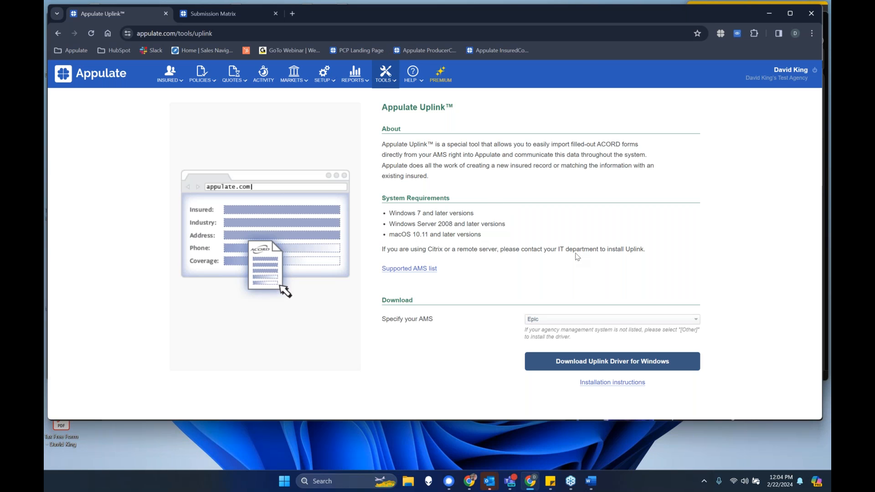
click(566, 321)
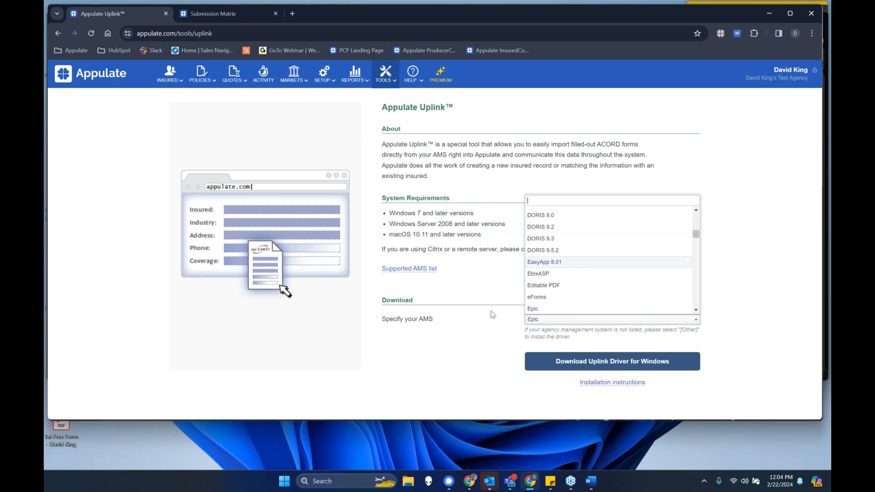
click(481, 317)
click(554, 321)
scroll(568, 293, down, 10)
scroll(567, 294, down, 10)
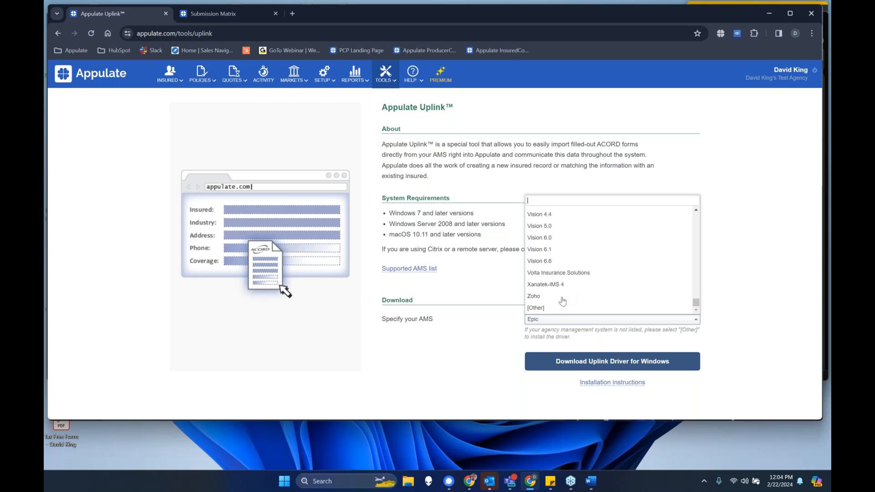
click(536, 307)
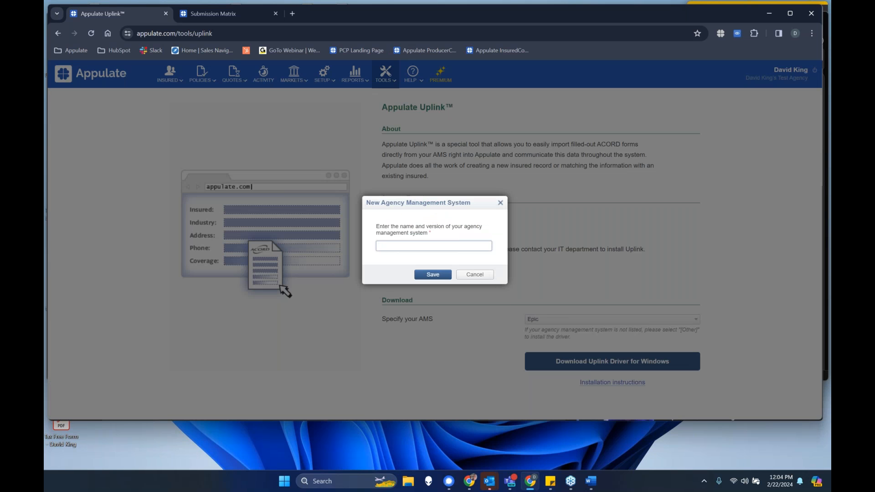
click(475, 275)
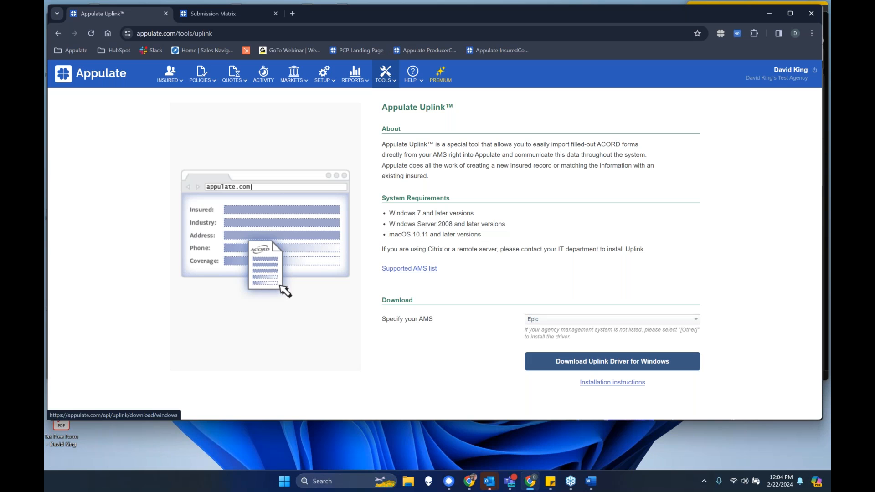
- Examine the Windows and macOS versions in the Uplink system requirements by highlighting them
drag(483, 236, 402, 237)
click(419, 242)
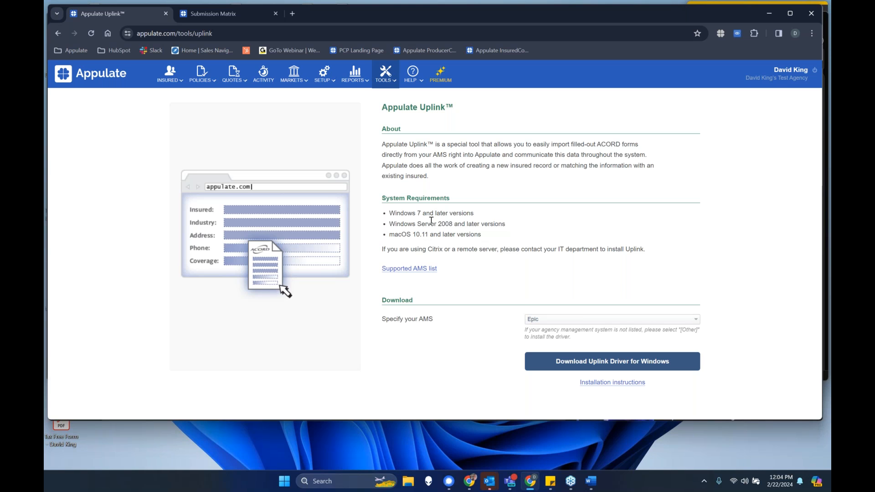
drag(428, 223, 504, 227)
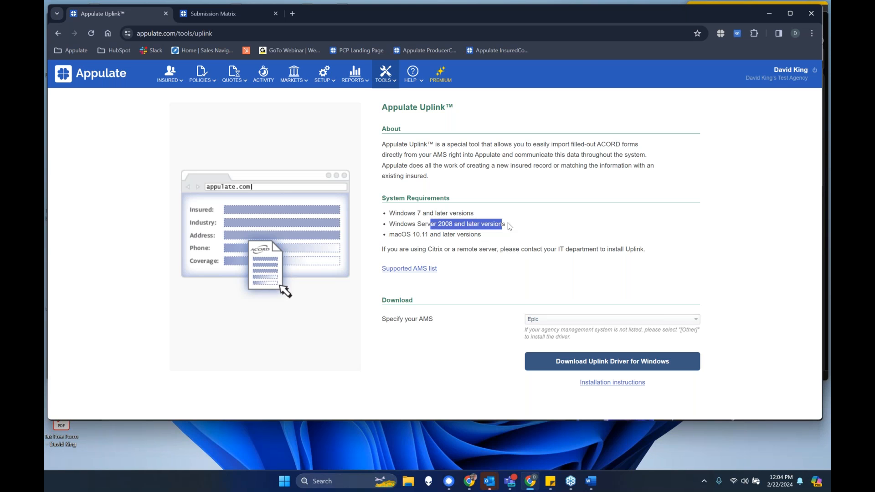
click(509, 227)
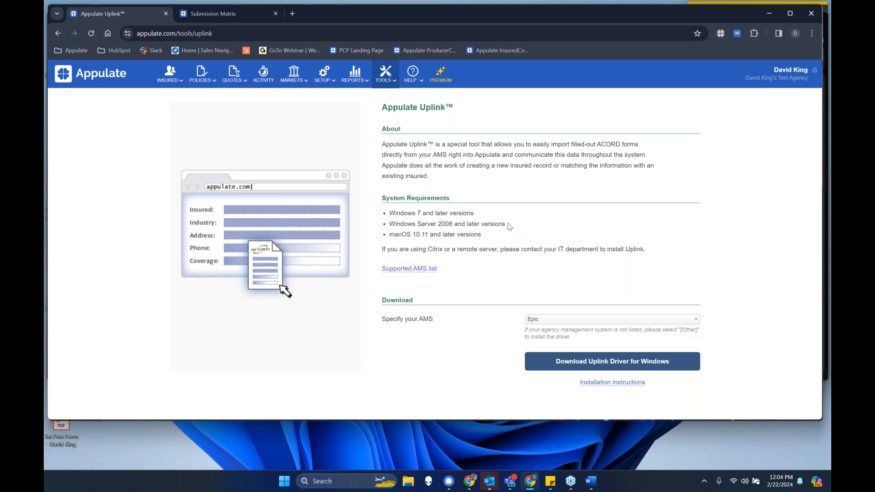
drag(484, 238, 467, 220)
click(486, 237)
- Switch to File Explorer and open the PDF Gold Apple Nursery-ACORD 130 CA (4) from the Appulate DEMO folder
click(416, 485)
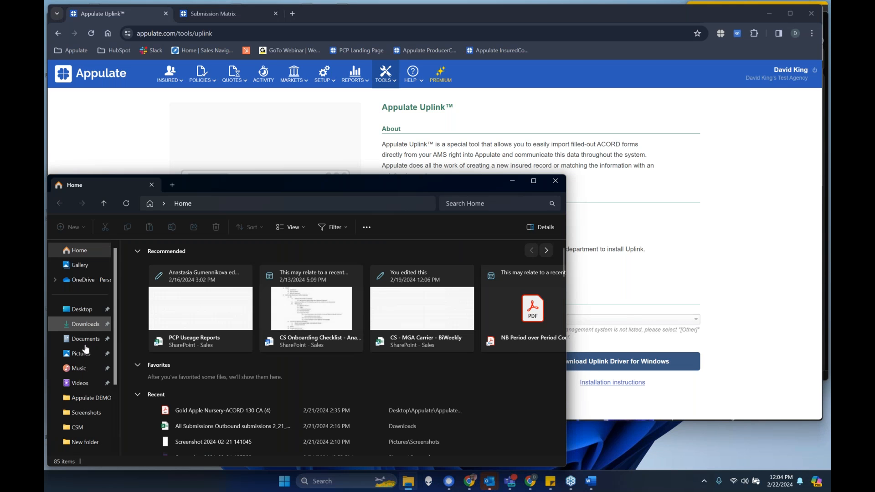
click(89, 398)
double_click(196, 335)
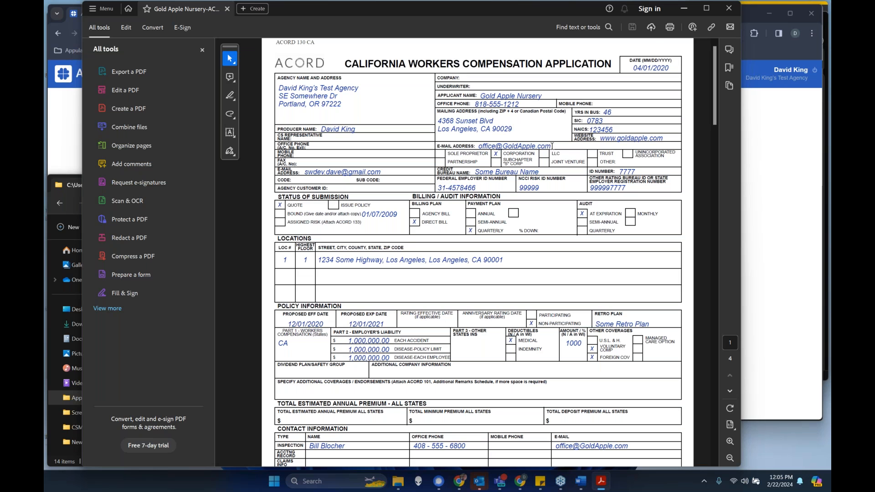
- Print the ACORD form to the Appulate Uplink printer and send it using the prefilled account sign-in
click(669, 28)
click(332, 137)
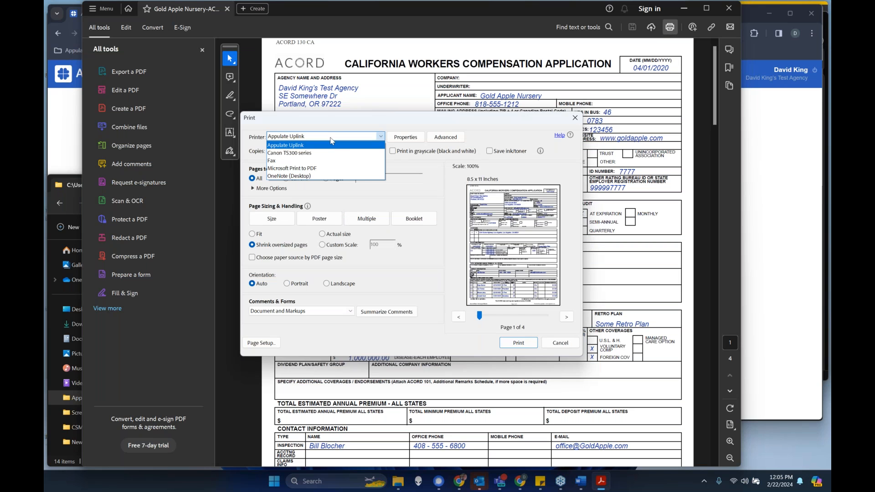
click(329, 137)
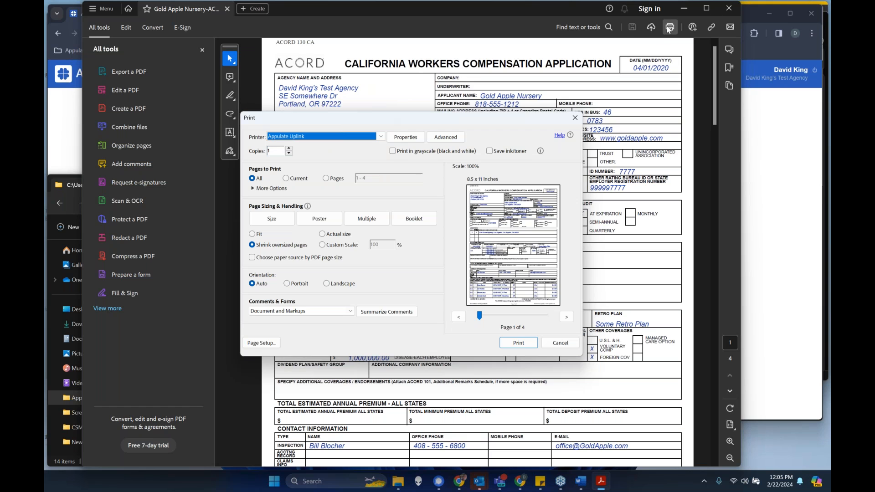
click(381, 136)
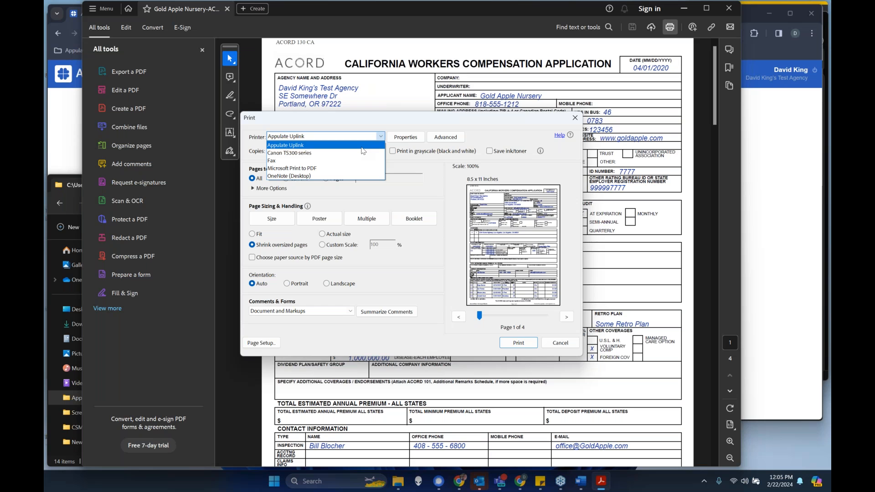
click(362, 146)
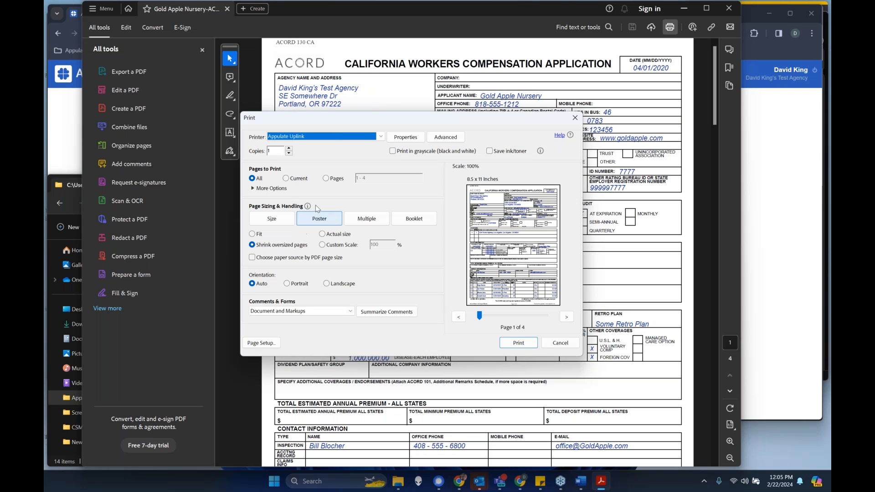
click(514, 344)
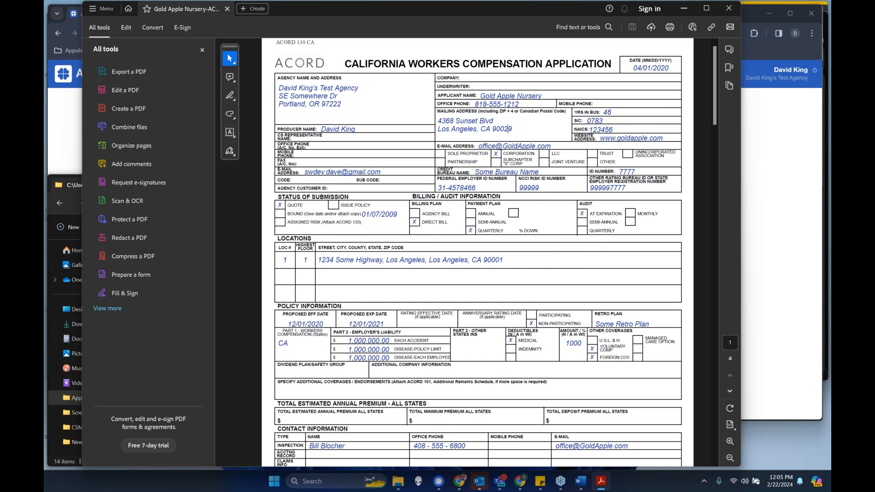
click(683, 8)
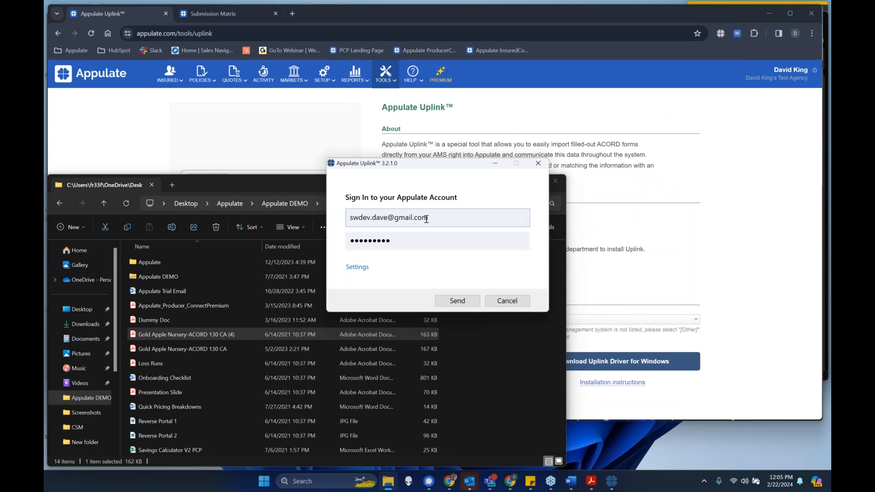
click(451, 303)
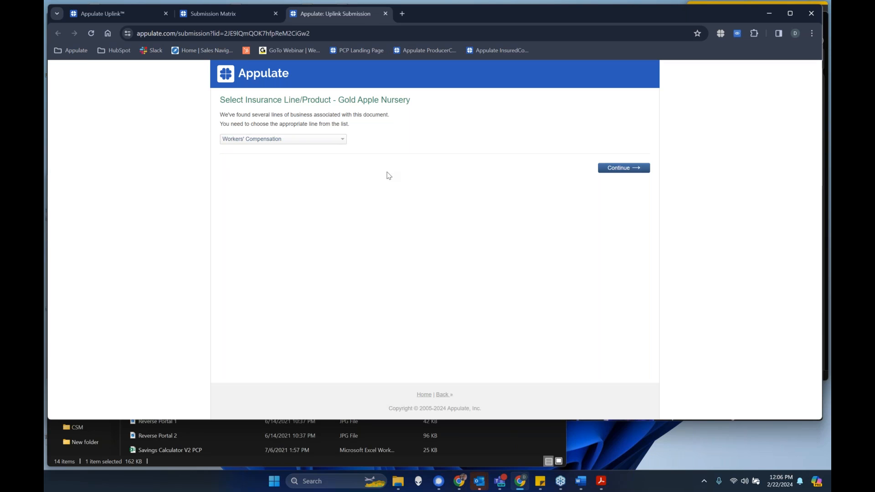
- Examine the insurance lines offered for the Gold Apple Nursery submission, keeping Workers' Compensation selected
click(320, 145)
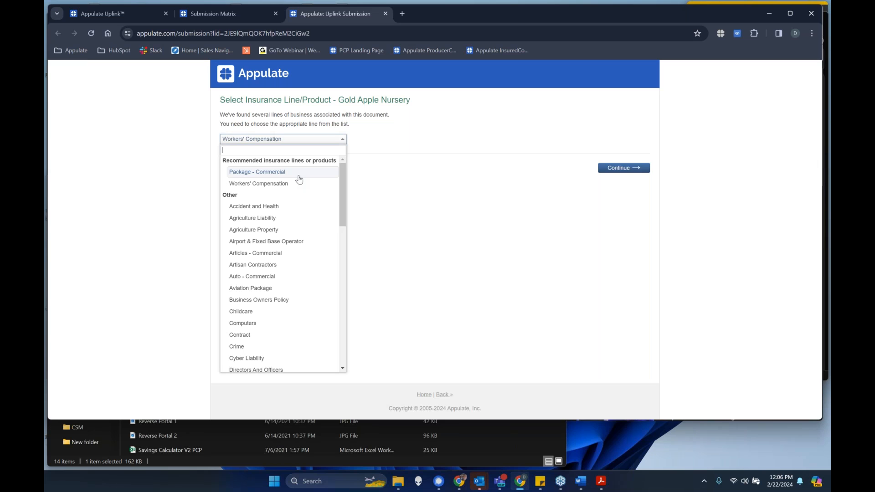
click(460, 191)
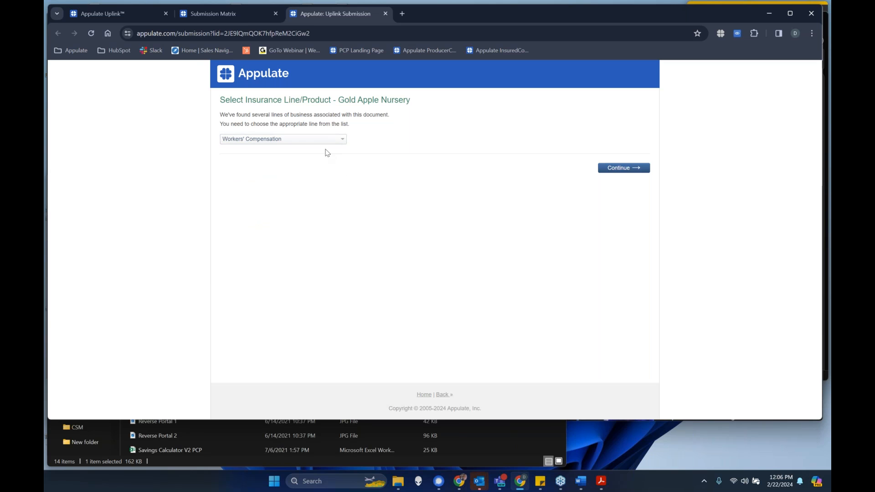
- Look through the available insurance lines and continue the Gold Apple Nursery submission with Workers' Compensation
click(325, 143)
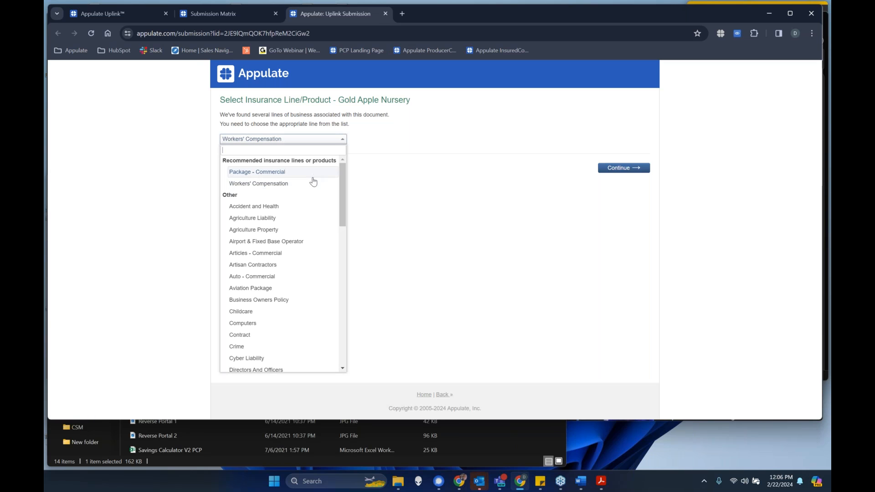
scroll(294, 273, down, 3)
scroll(294, 274, up, 2)
scroll(265, 188, up, 2)
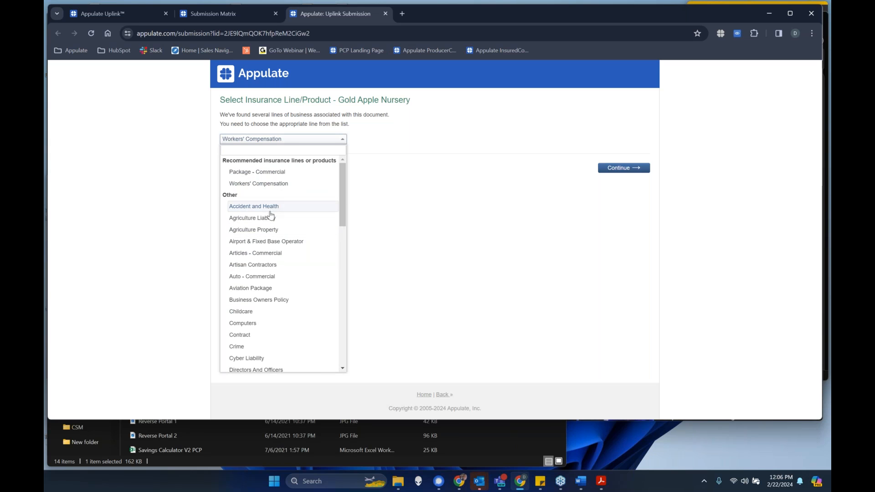
scroll(267, 337, down, 10)
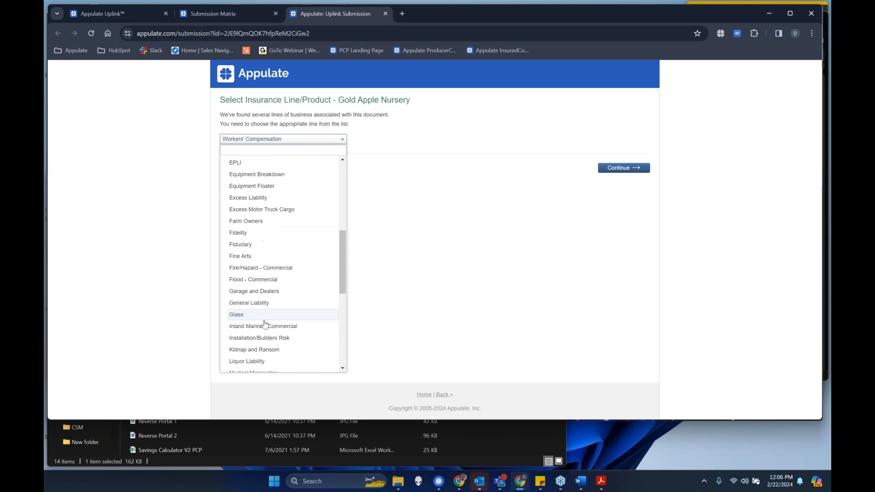
scroll(267, 319, up, 5)
click(469, 190)
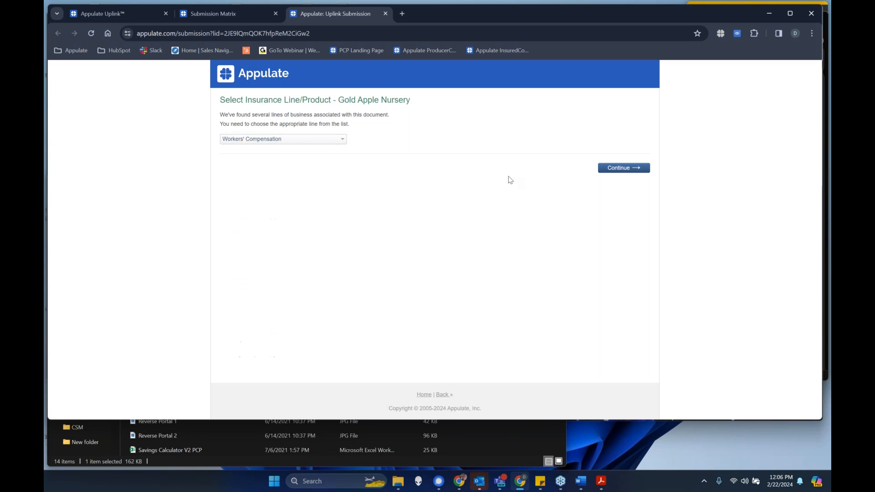
click(632, 176)
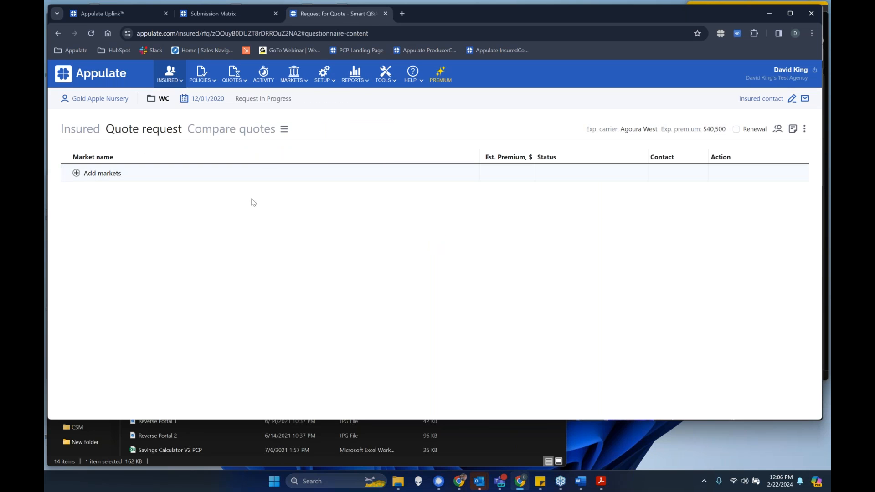
- Review the Gold Apple Nursery insured profile and its editable details without saving, and check the source ACORD file in File Explorer
click(96, 102)
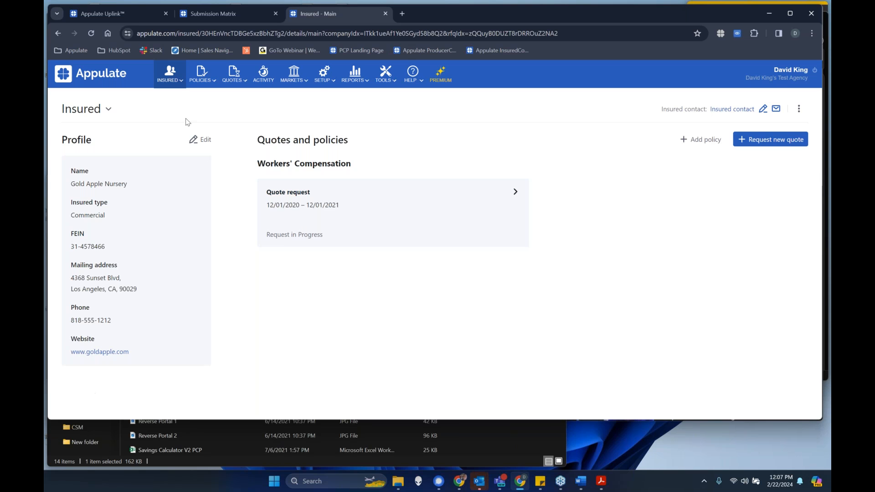
click(202, 139)
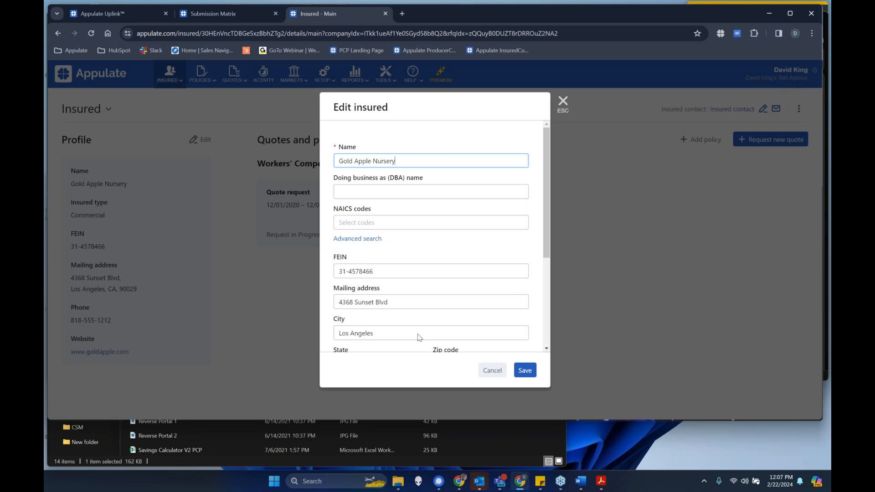
scroll(417, 308, down, 3)
click(492, 370)
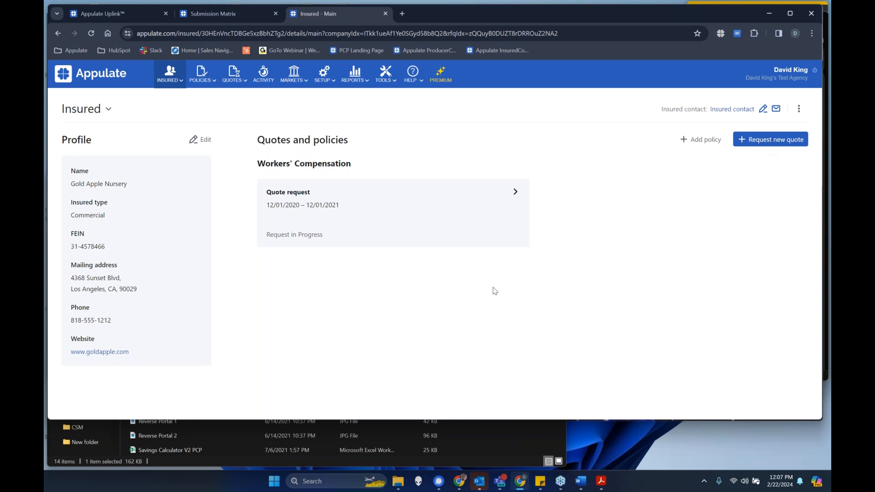
click(491, 440)
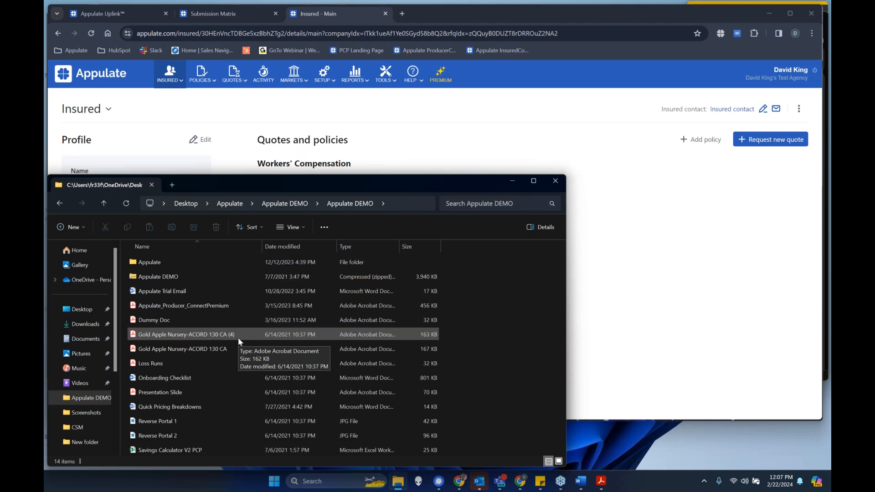
click(679, 205)
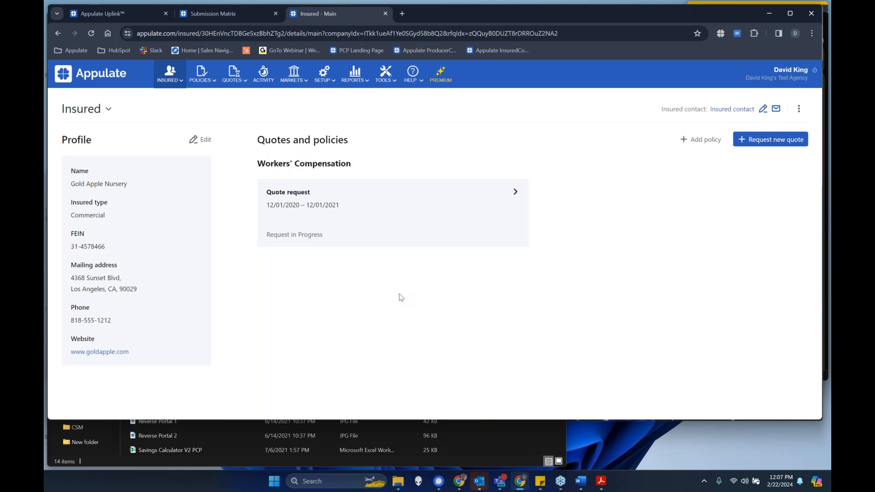
- Open the Workers' Compensation quote request and set its effective date to 03/01/2024
click(378, 217)
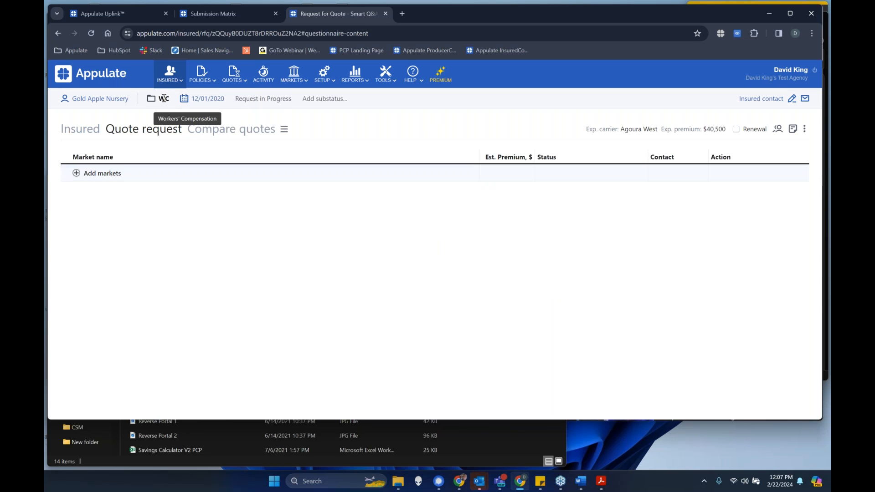
click(203, 99)
click(227, 137)
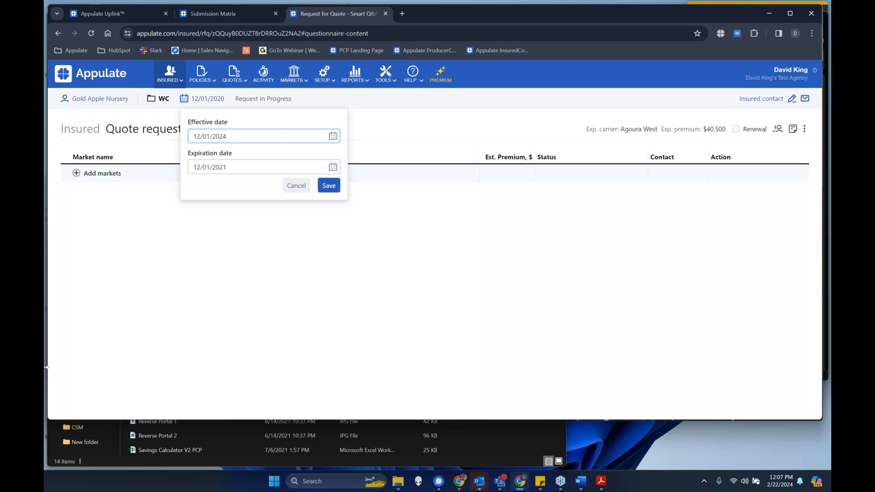
key(BackSpace)
key(BackSpace)
text(03)
click(329, 187)
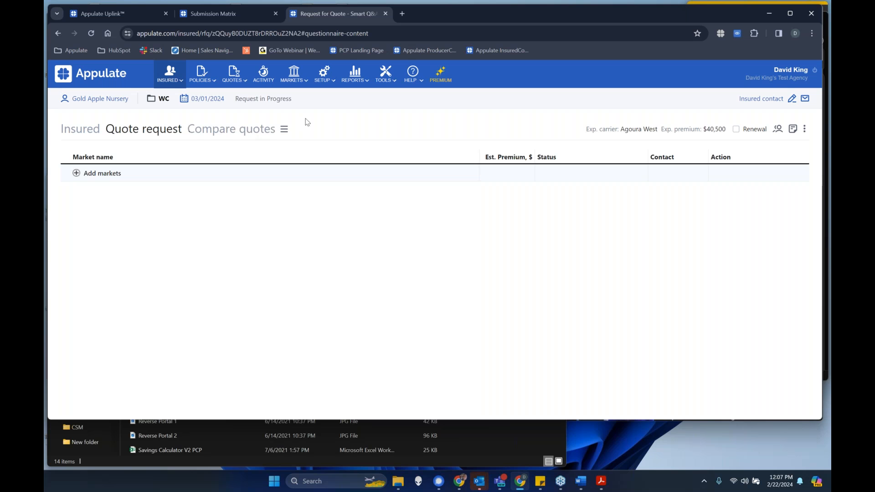
- Open the quote request's insured questionnaire and review its Subject and Underwriting answers
click(70, 131)
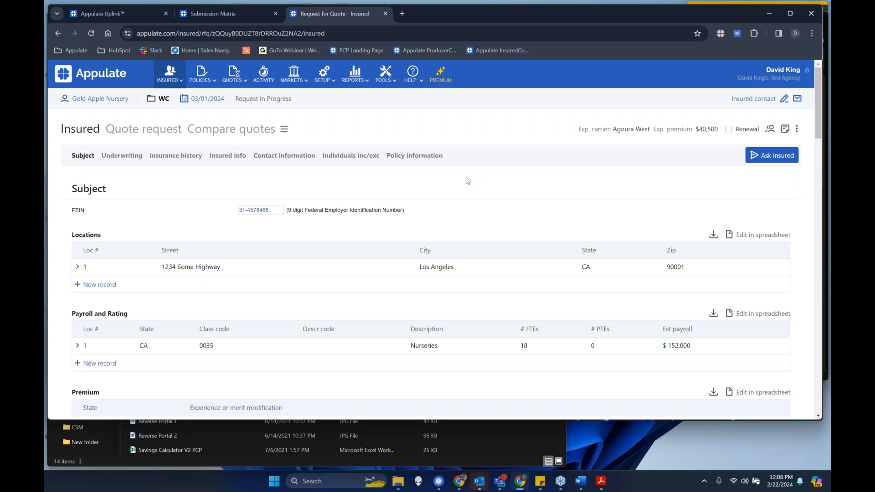
scroll(468, 178, down, 14)
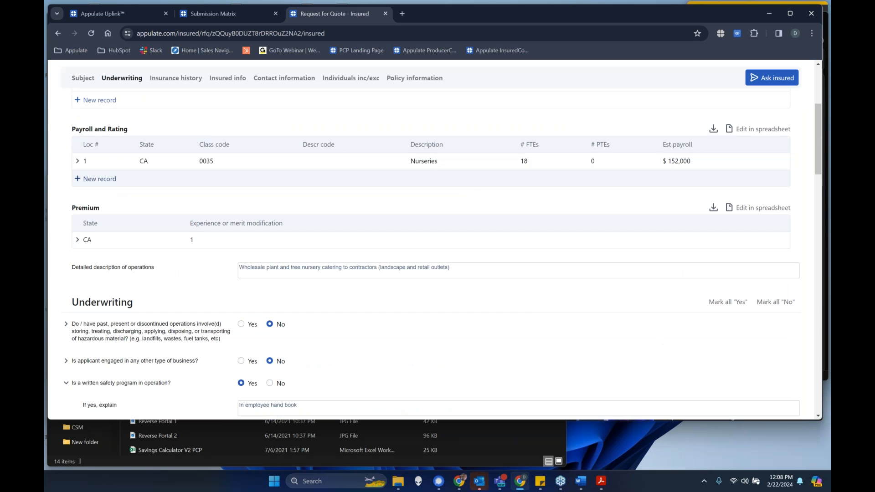
scroll(454, 287, down, 7)
scroll(454, 274, up, 11)
scroll(454, 272, up, 10)
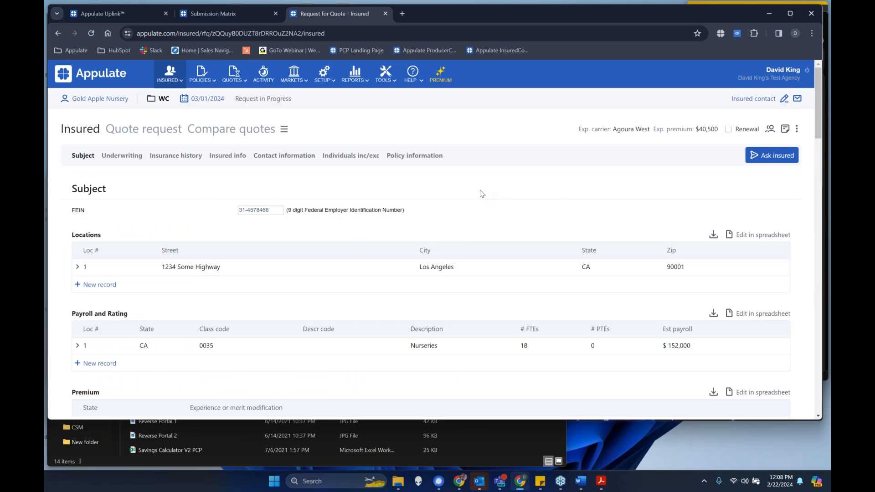
- View the Ask insured form, close it without sending, and look over the questionnaire's locations, payroll and premium sections
click(753, 156)
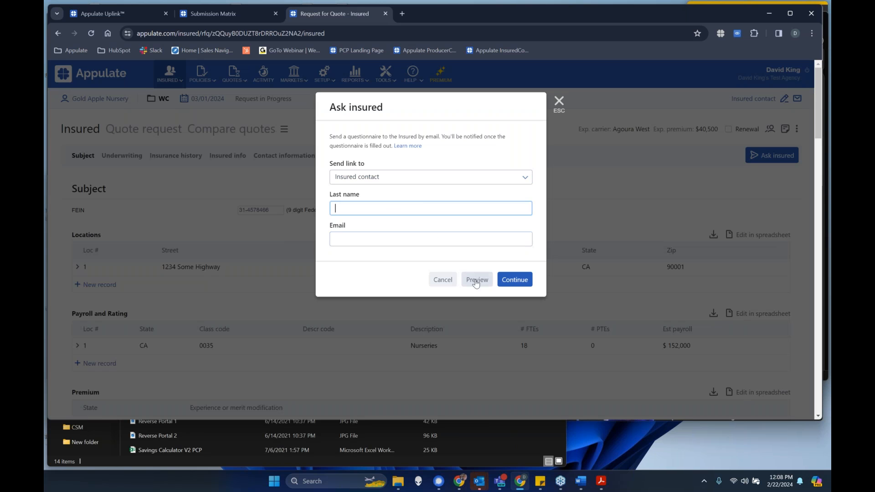
click(560, 108)
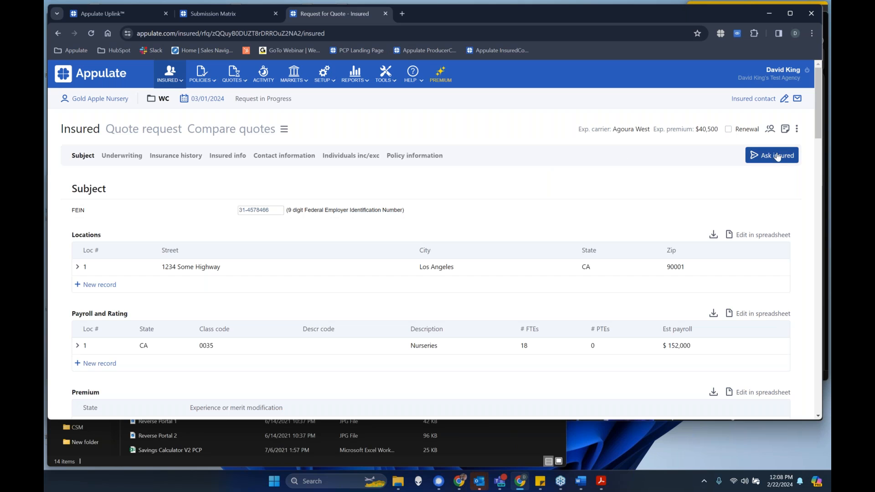
scroll(186, 297, down, 3)
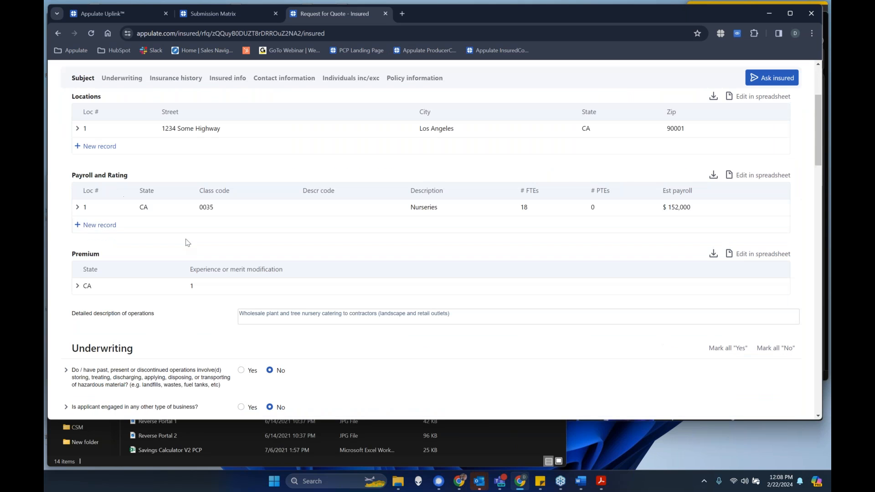
scroll(332, 348, down, 3)
scroll(368, 329, up, 3)
scroll(368, 329, up, 3)
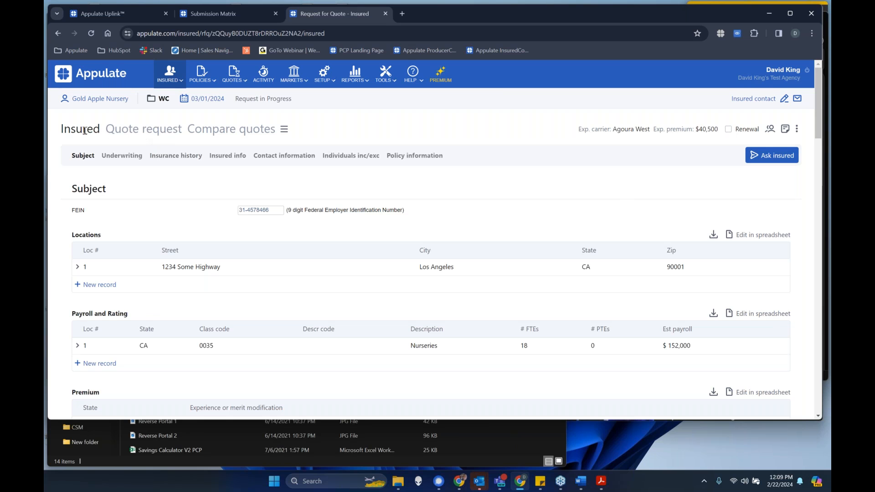
- Return to the quote request, open the Submission Matrix and examine which markets carry the Open Brokerage symbol
click(141, 129)
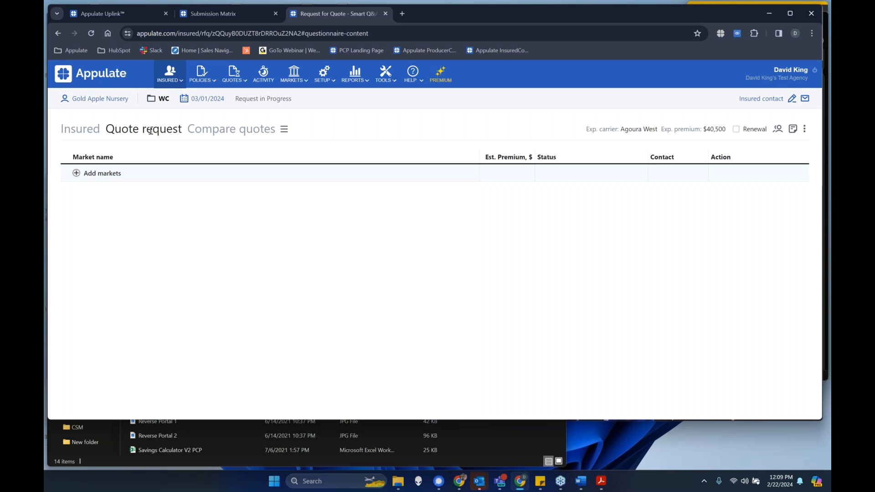
mouse_move(408, 83)
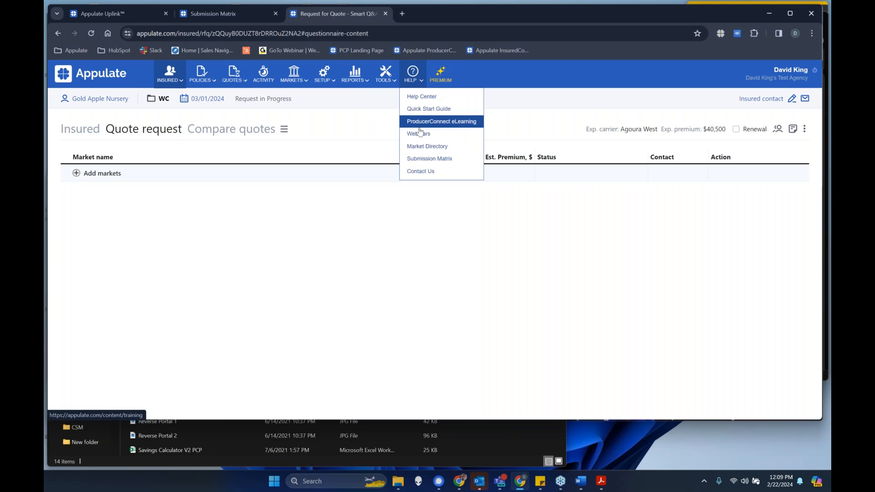
click(422, 159)
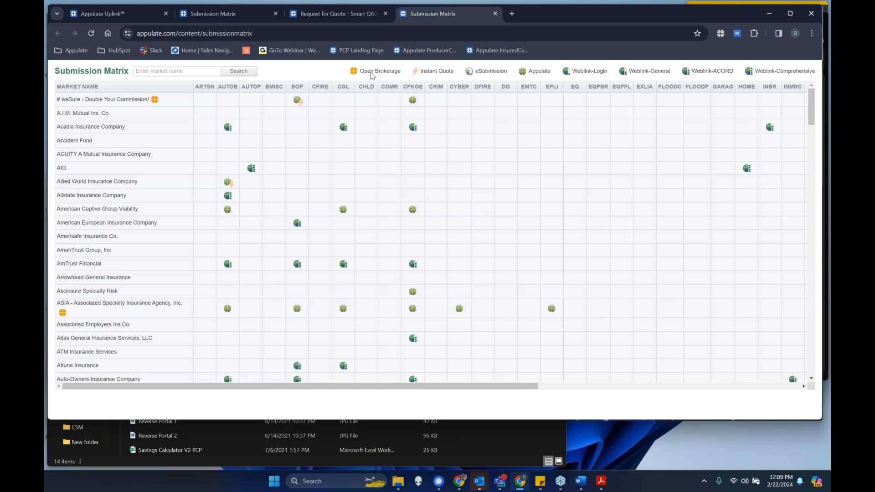
mouse_move(356, 75)
click(72, 98)
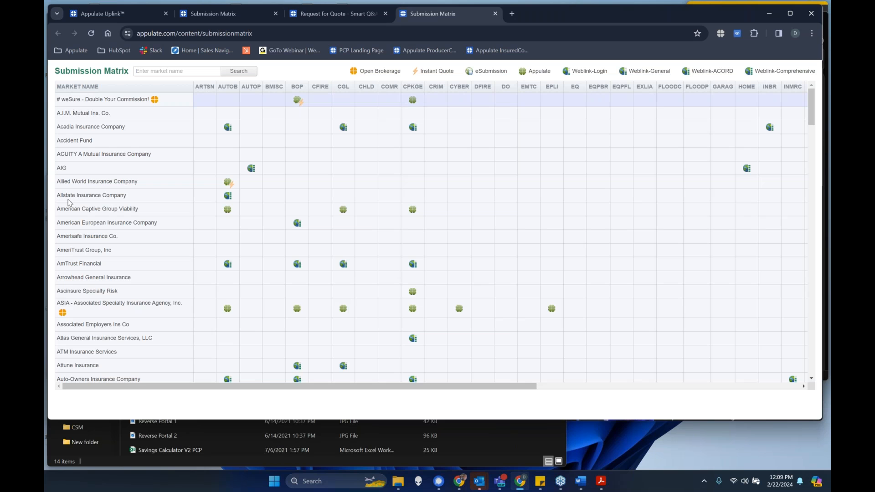
scroll(105, 318, down, 4)
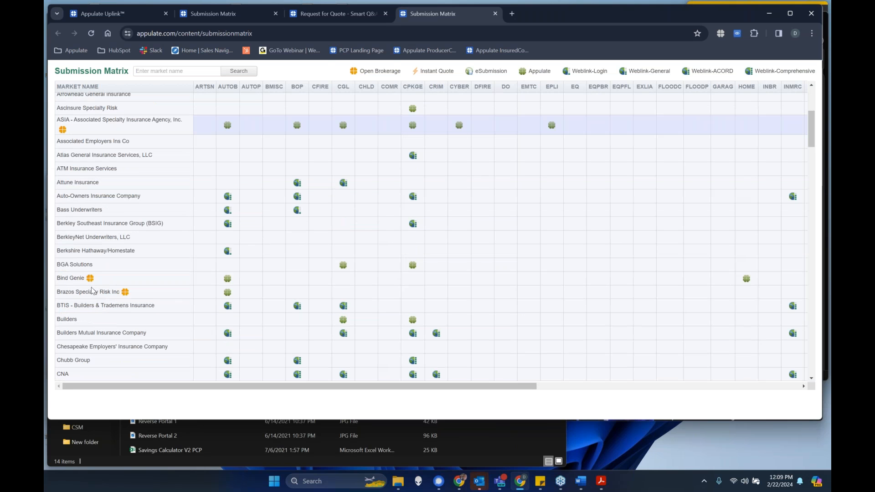
scroll(136, 292, down, 15)
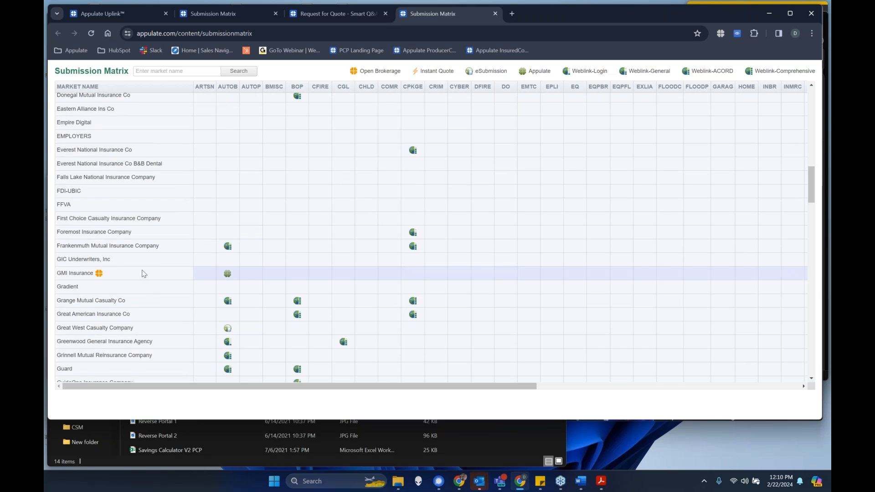
scroll(144, 278, down, 5)
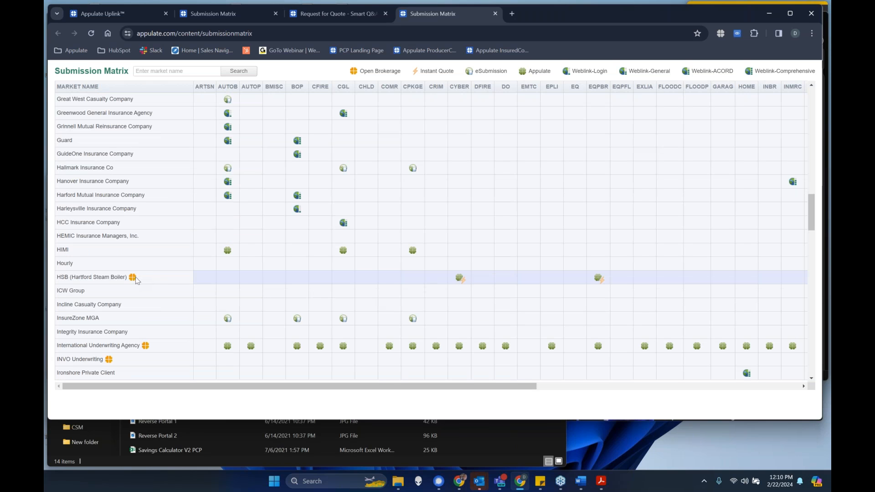
mouse_move(136, 279)
scroll(346, 212, up, 15)
scroll(346, 212, up, 2)
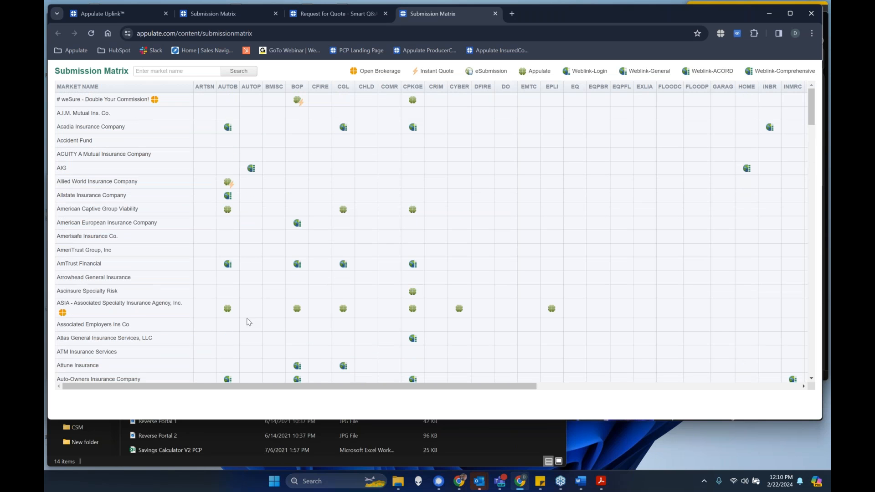
- Examine the submission types offered by individual markets such as Acadia Insurance Company, and return to the Gold Apple Nursery quote request
click(66, 312)
click(126, 292)
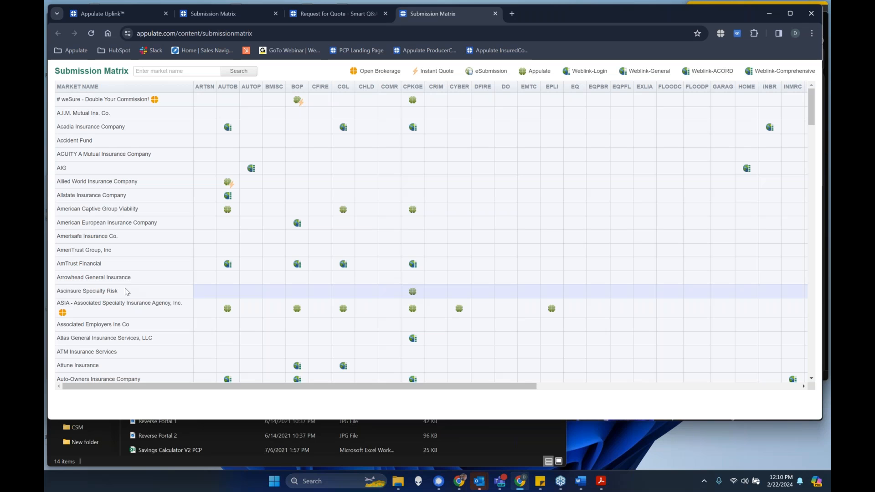
click(159, 213)
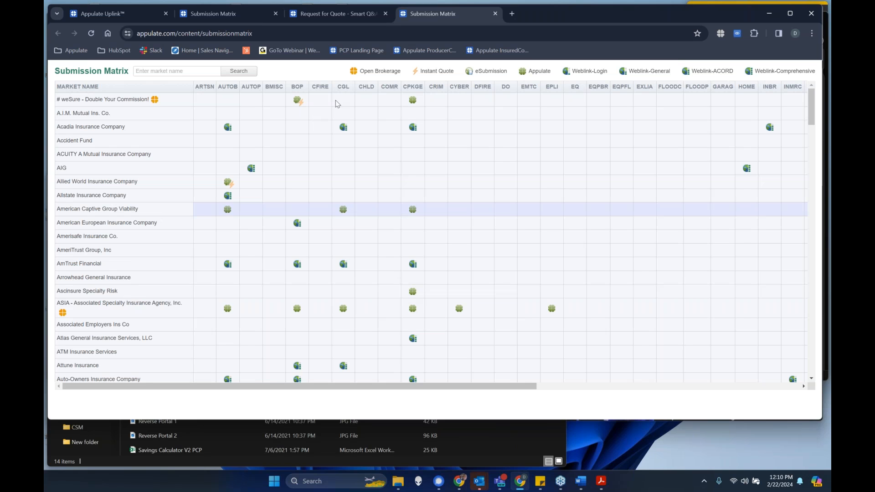
click(305, 115)
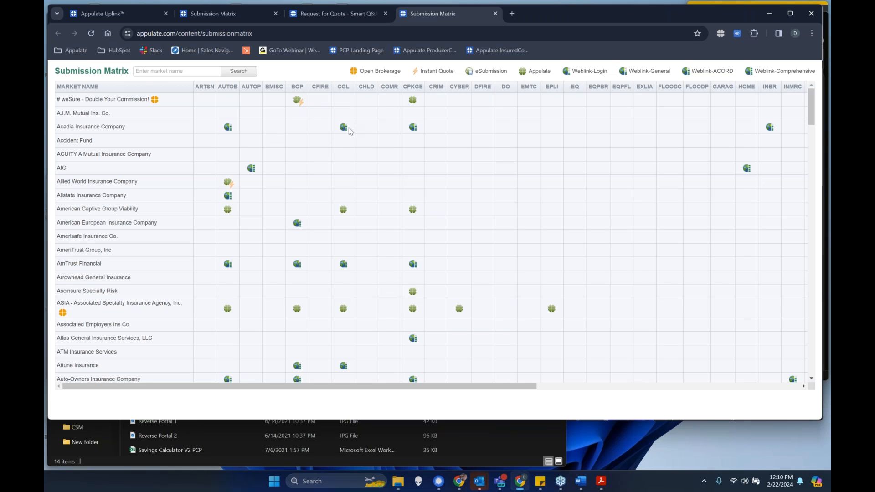
mouse_move(347, 131)
click(126, 127)
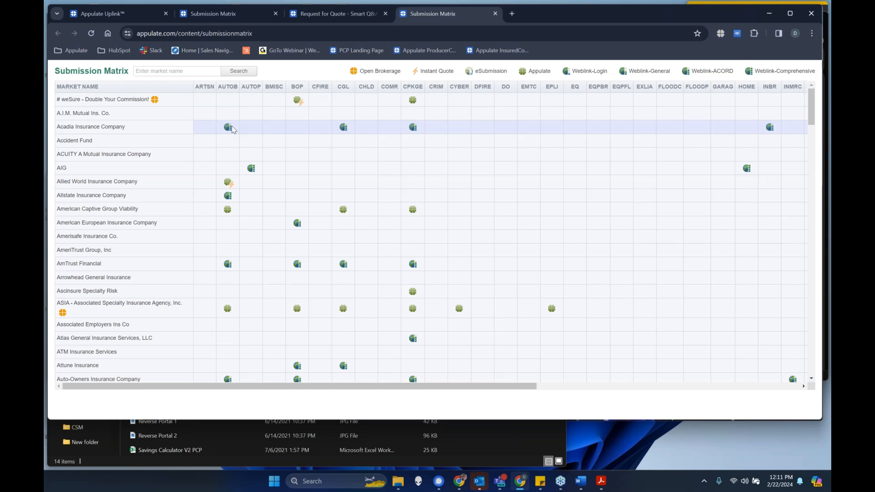
scroll(155, 276, down, 3)
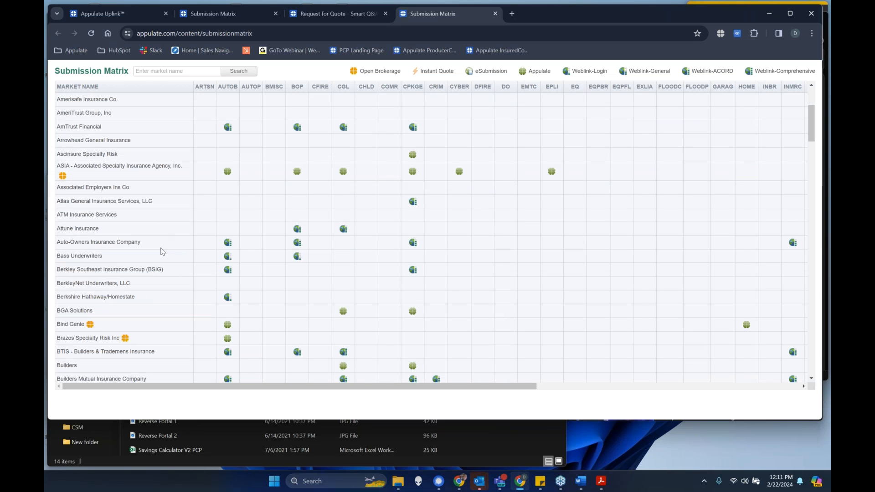
scroll(236, 253, up, 3)
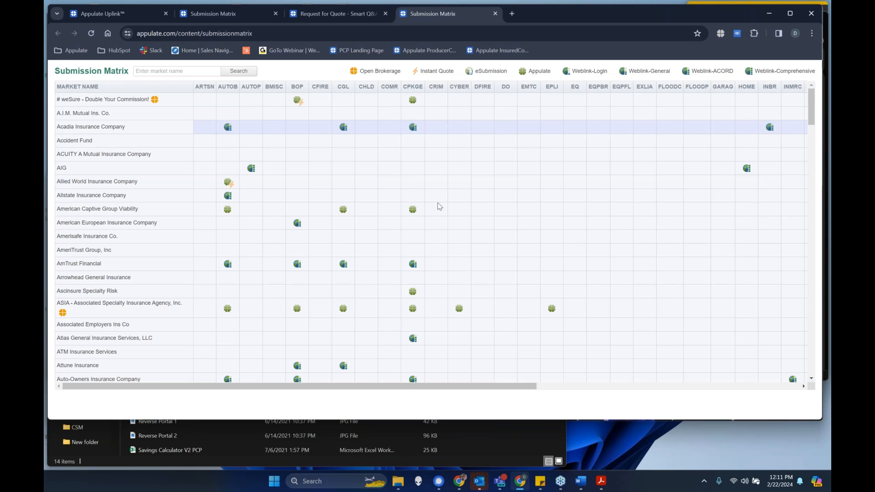
click(350, 7)
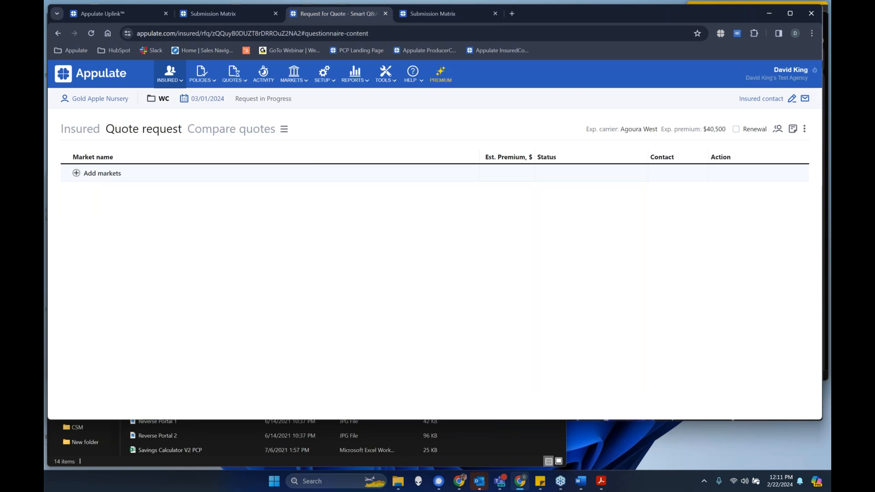
- Look through the available and open brokerage markets, and add AmTrust Financial Live API Testing to the quote request
click(76, 173)
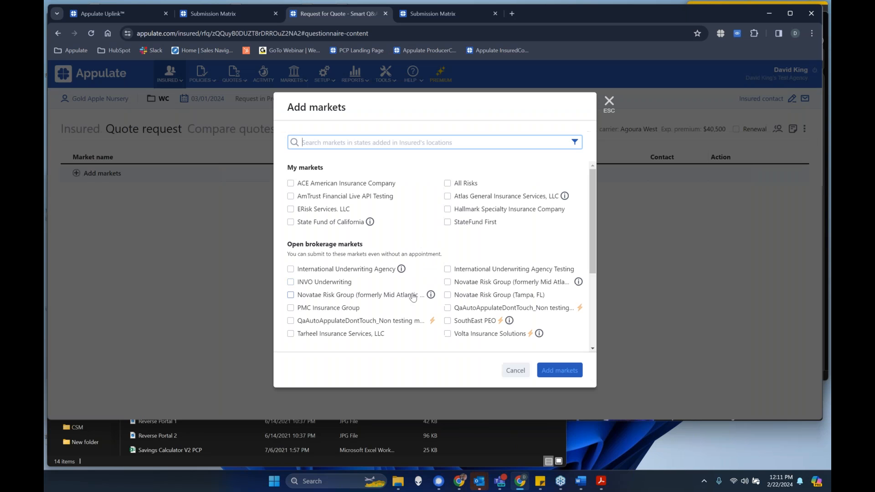
scroll(324, 253, down, 1)
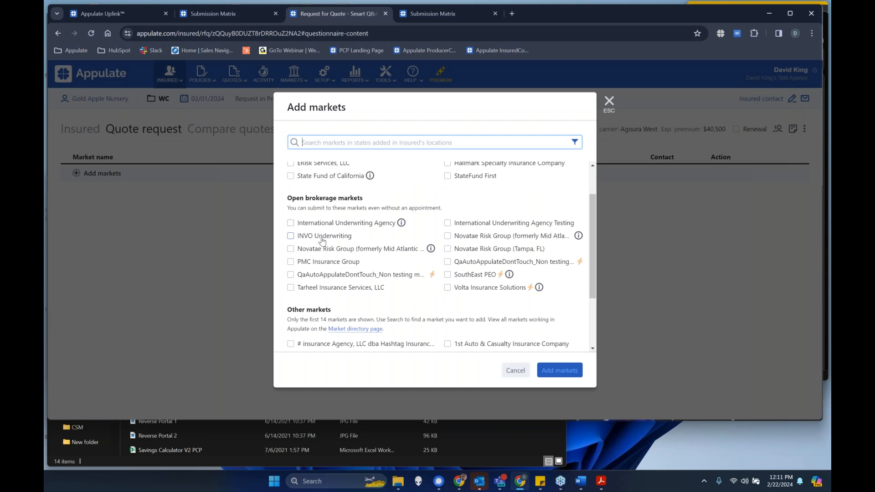
drag(288, 198, 364, 199)
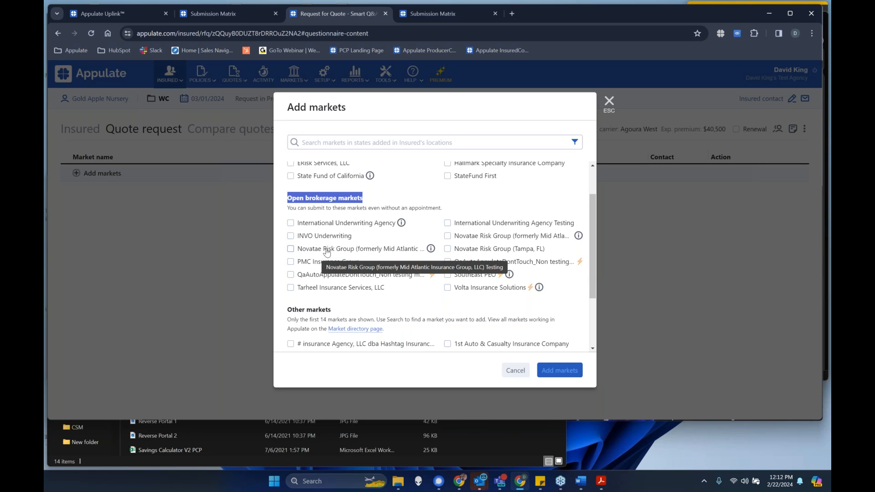
scroll(327, 252, up, 1)
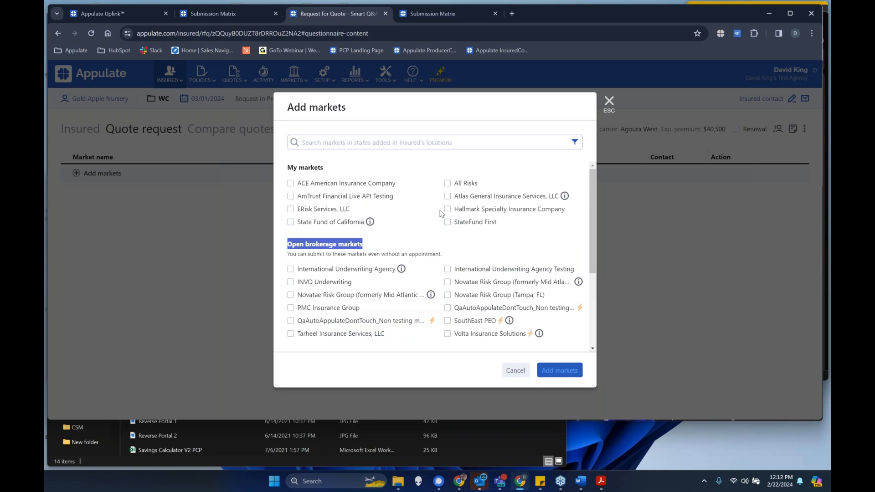
click(293, 199)
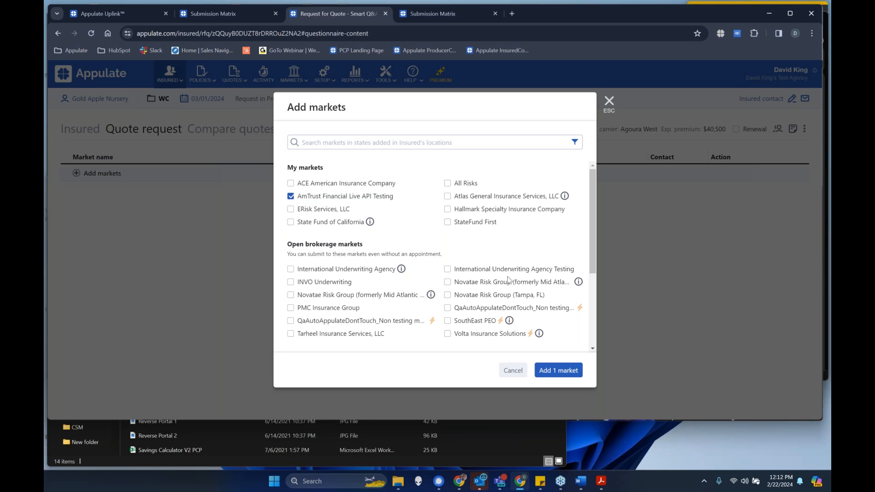
click(568, 370)
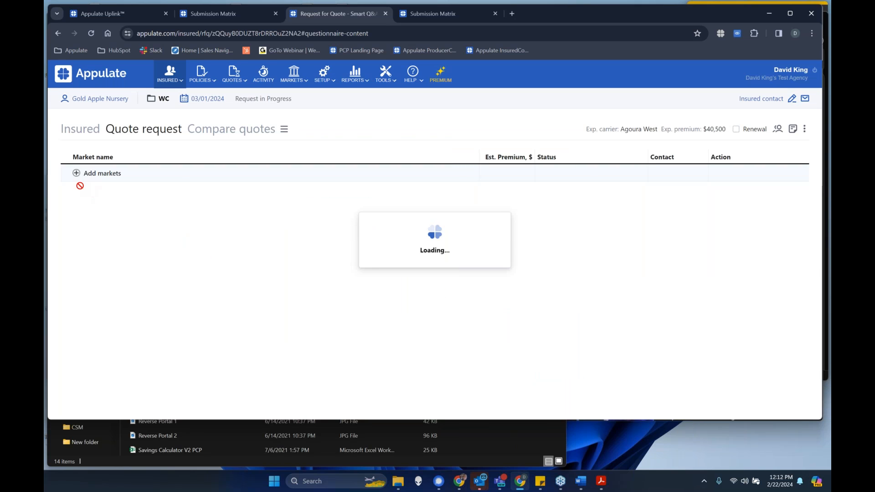
- Add the open brokerage markets International Underwriting Agency, INVO Underwriting, Novatae Risk Group (formerly Mid Atlantic) Testing, PMC Insurance Group, QaAutoAppulateDontTouch_Non testing market and Tarheel Insurance Services
click(103, 190)
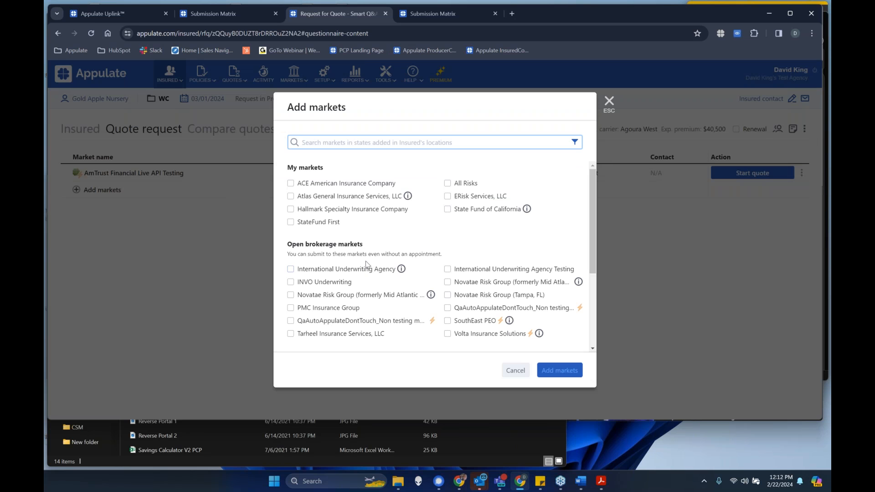
scroll(366, 265, down, 1)
click(314, 224)
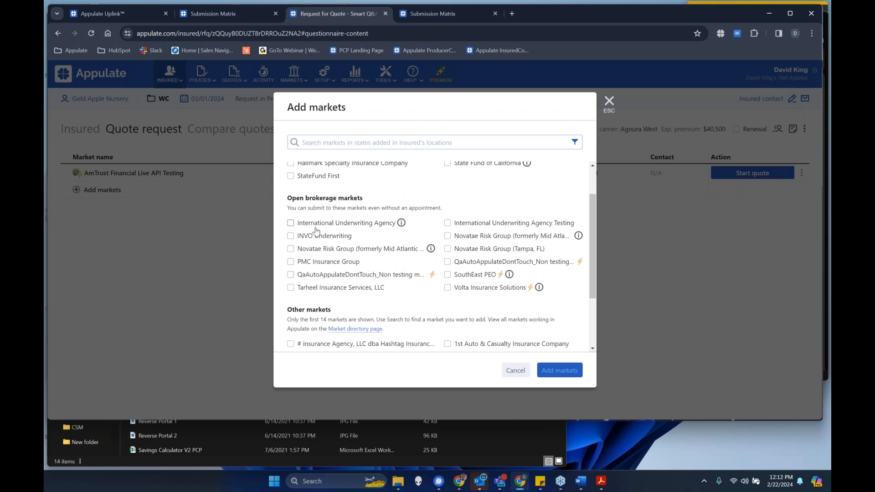
click(314, 236)
click(317, 250)
click(319, 262)
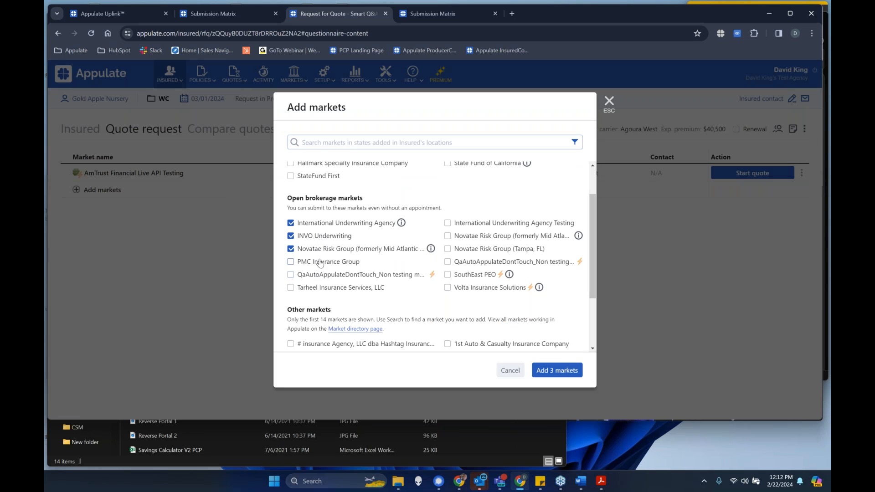
click(324, 291)
click(326, 278)
click(544, 370)
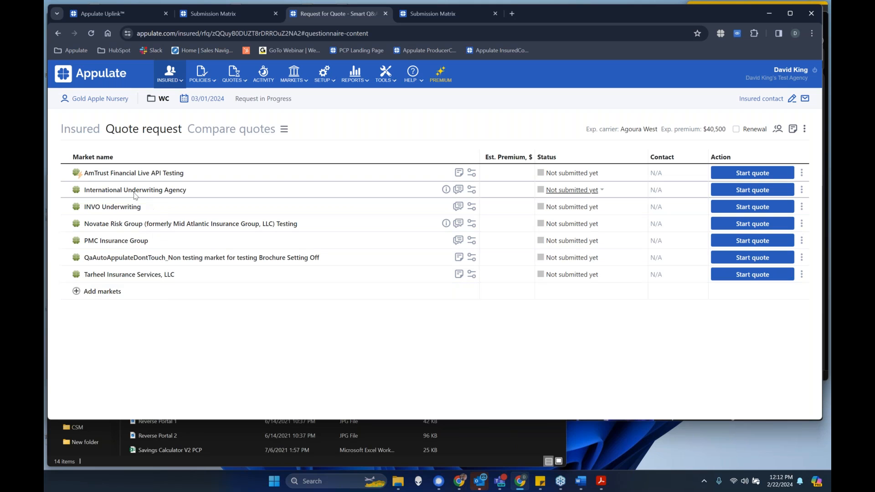
- Start the quote for AmTrust Financial Live API Testing and limit its questionnaire to required questions only
mouse_move(78, 177)
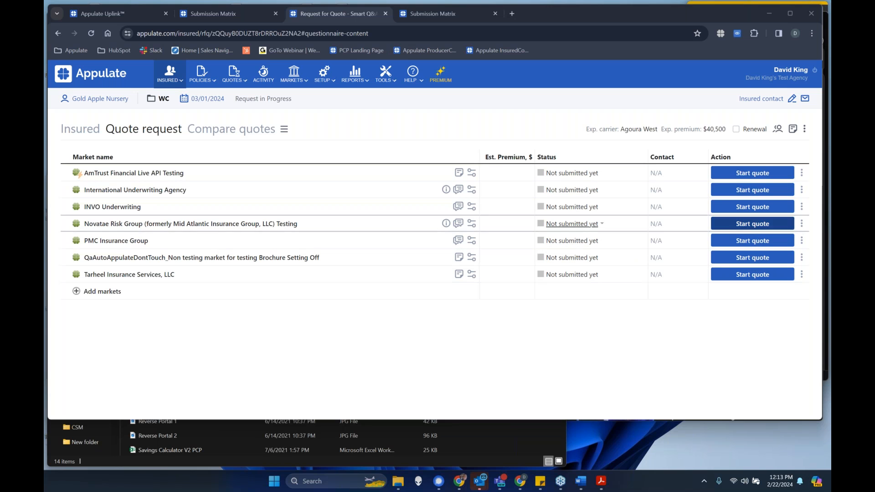
click(764, 173)
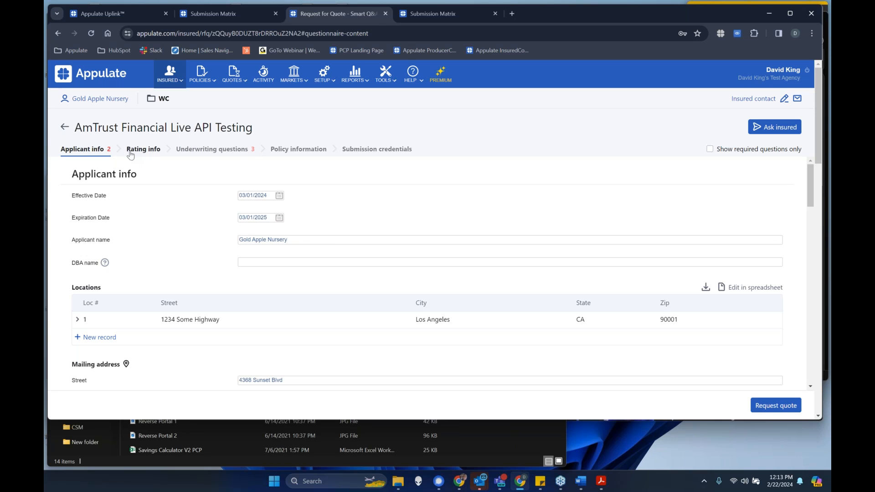
scroll(223, 224, down, 4)
scroll(225, 232, up, 4)
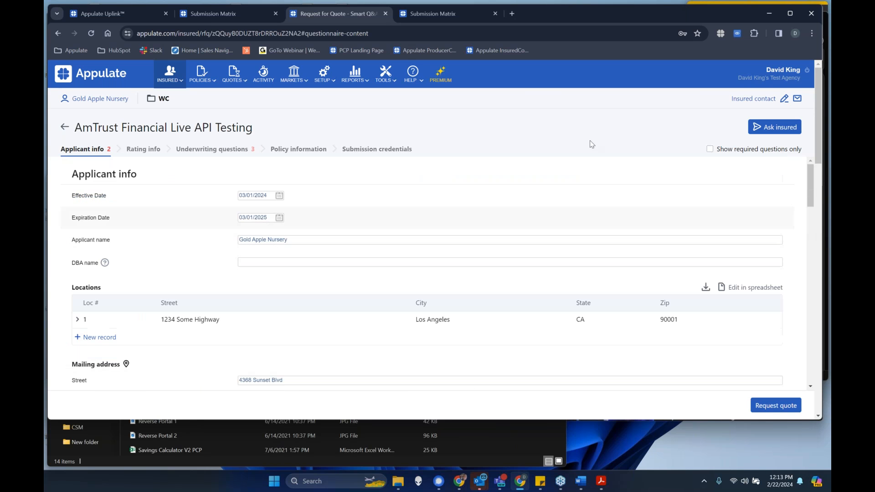
click(710, 150)
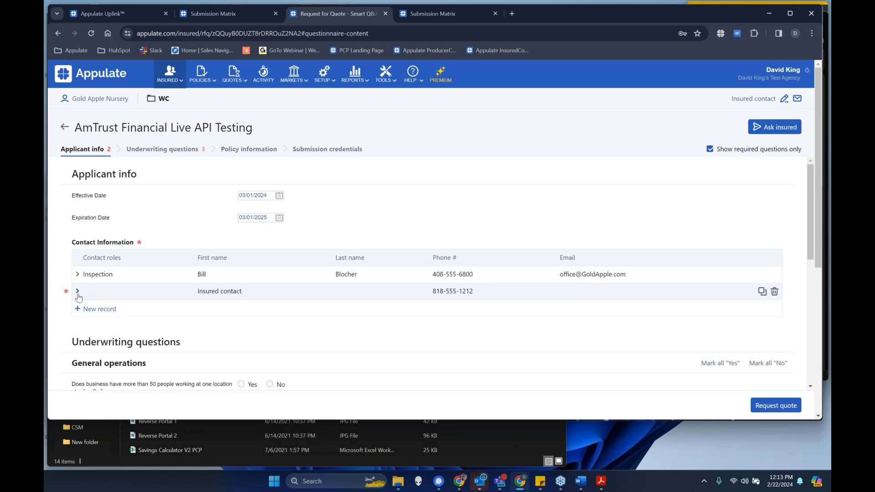
- Review the required AmTrust questions, then view the Ask insured form and close it without sending
scroll(118, 293, down, 3)
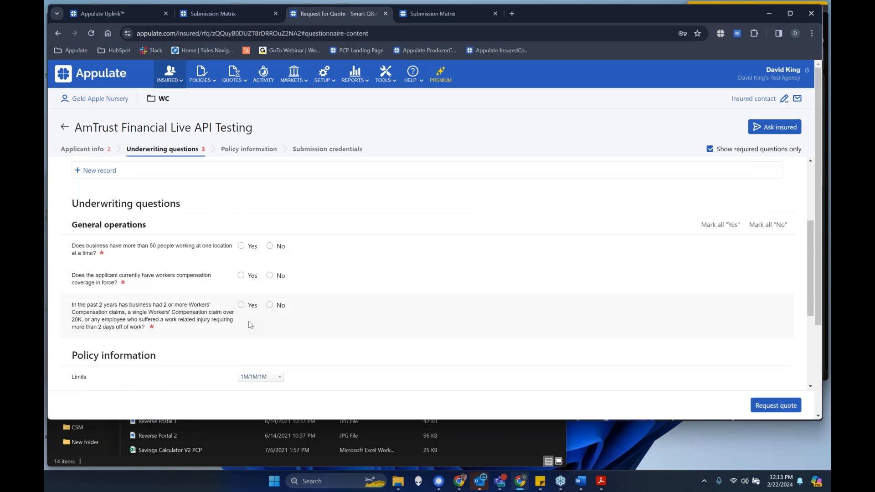
scroll(252, 303, up, 3)
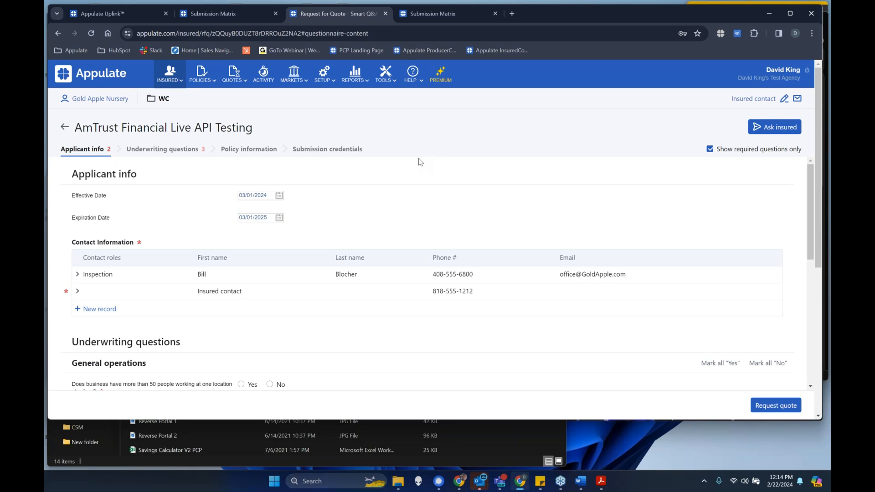
click(774, 130)
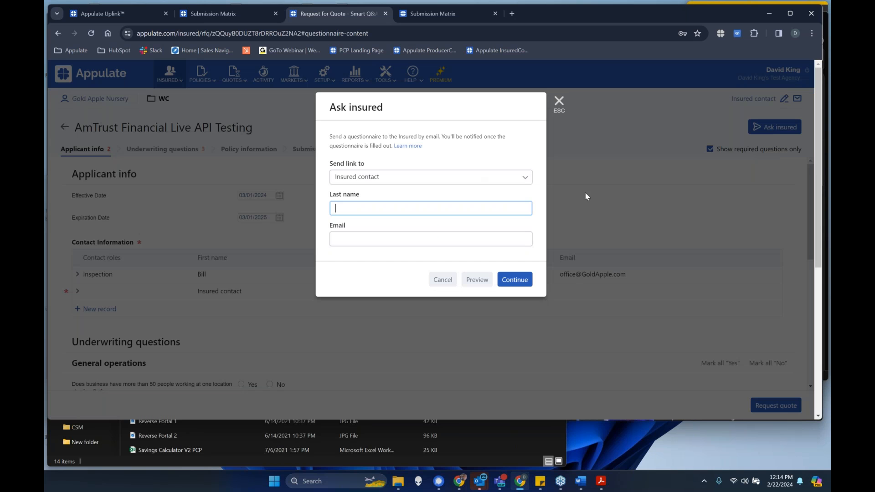
click(559, 101)
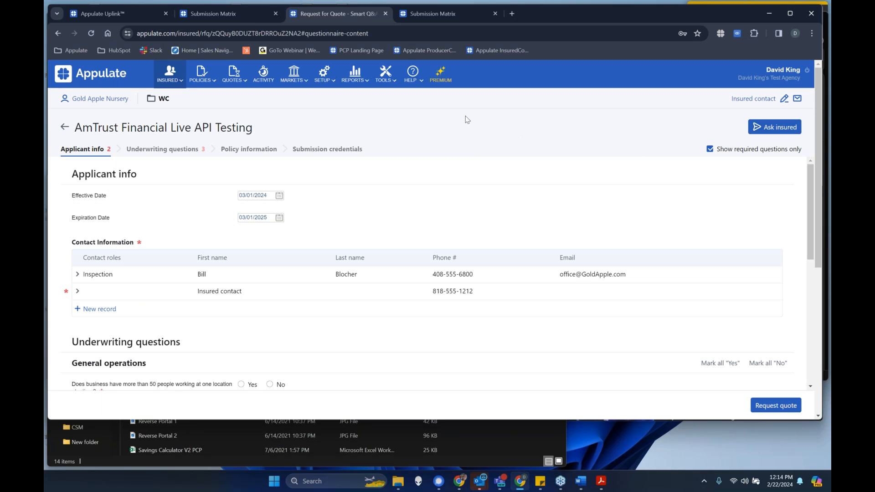
- Answer No to the three General operations questions on employee count, current workers compensation coverage and past claims
scroll(465, 118, down, 5)
click(269, 154)
click(269, 183)
click(270, 213)
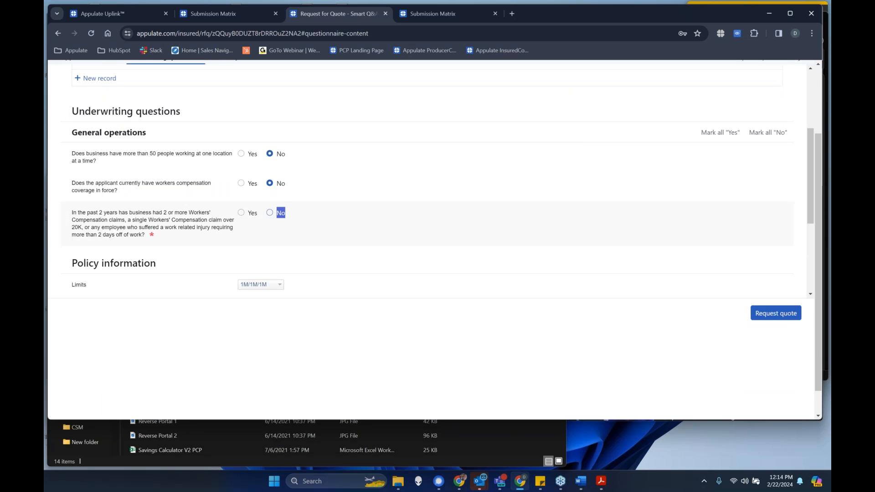
- Complete the incomplete insured contact record with the role Administrator and the contact's last name
scroll(103, 169, up, 2)
click(103, 155)
click(273, 194)
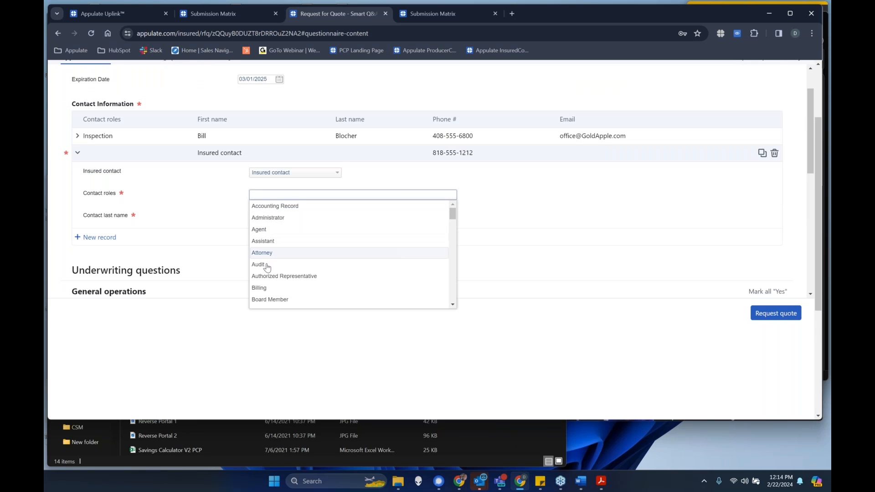
click(268, 218)
click(262, 228)
text(King)
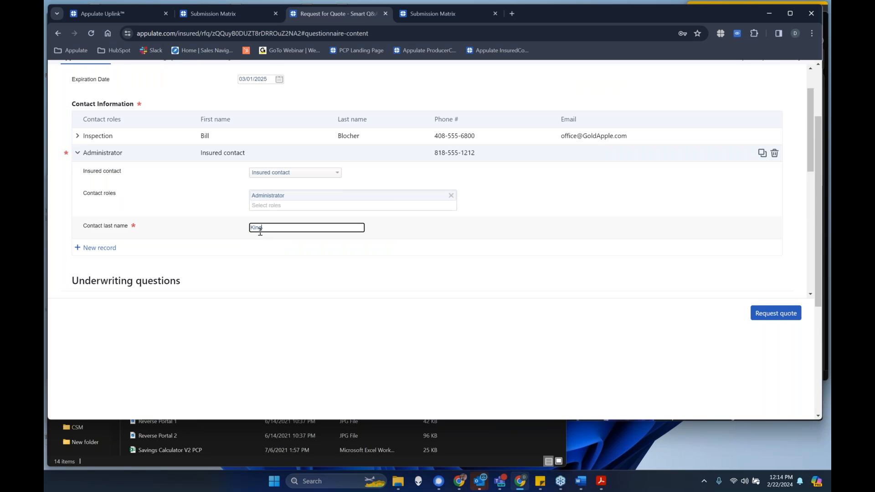
key(Tab)
scroll(303, 223, up, 4)
scroll(304, 223, up, 2)
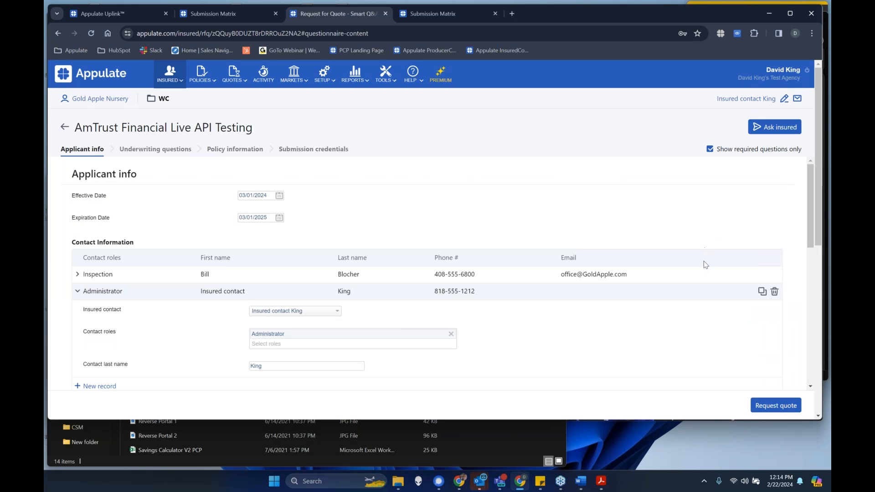
- Request the AmTrust quote and calculate the California premium with an Experience Modifier of 1 and a Schedule Rating of 1
scroll(745, 307, down, 12)
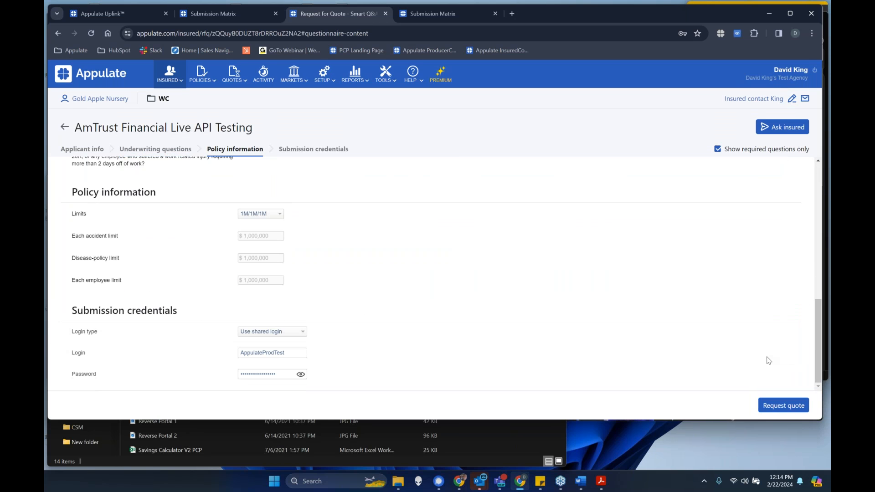
click(785, 410)
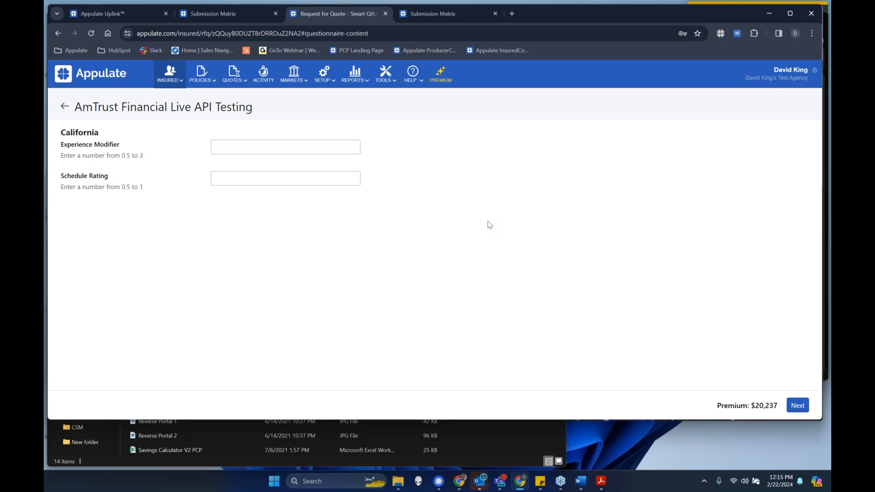
click(248, 147)
text(1)
click(252, 172)
text(1)
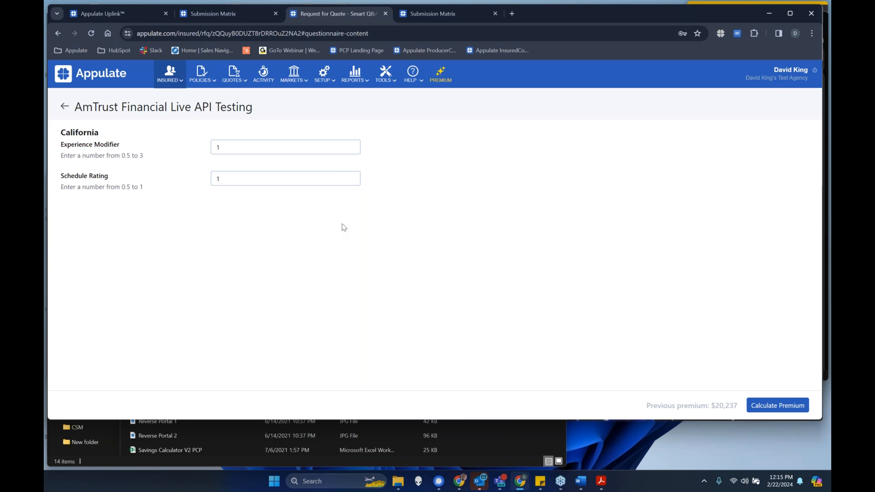
click(780, 409)
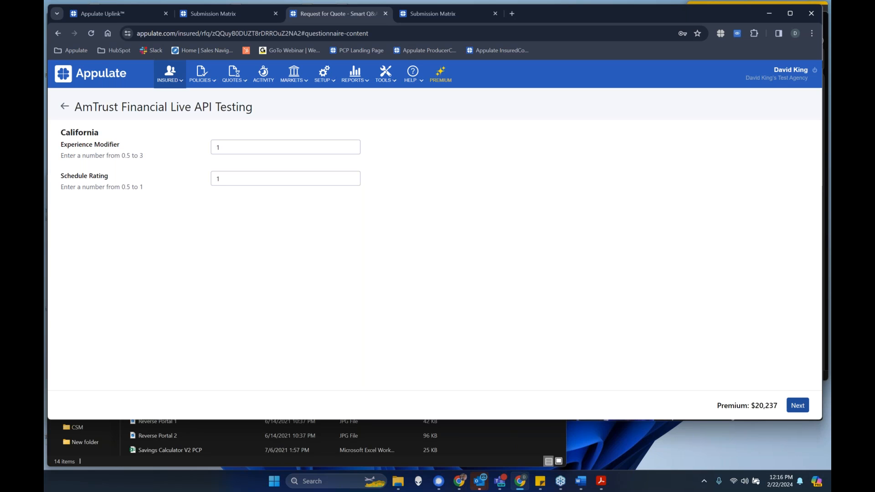
- Proceed to the payment plan and select the first listed agent contact, Direct billing and Standard Payment in Full
click(797, 407)
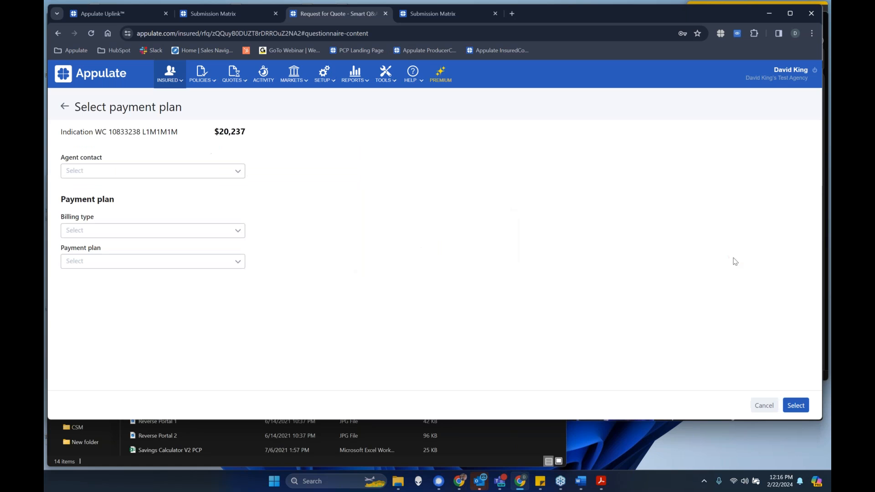
click(195, 170)
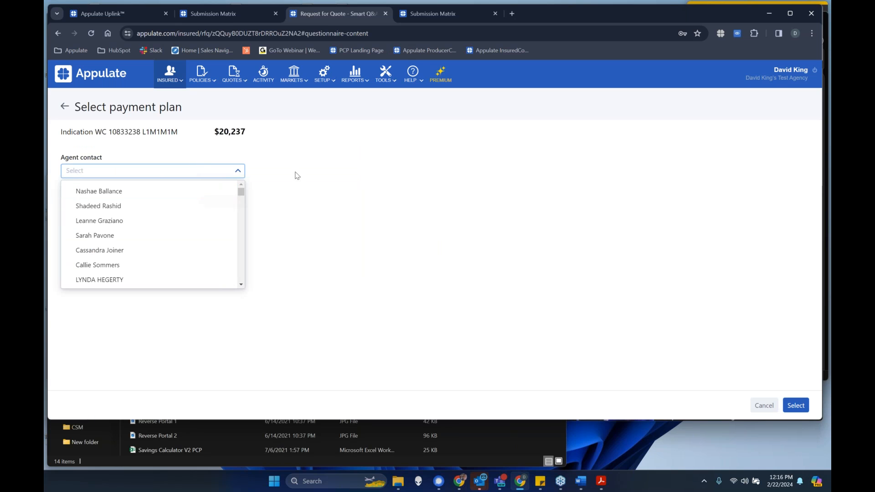
click(188, 192)
click(181, 230)
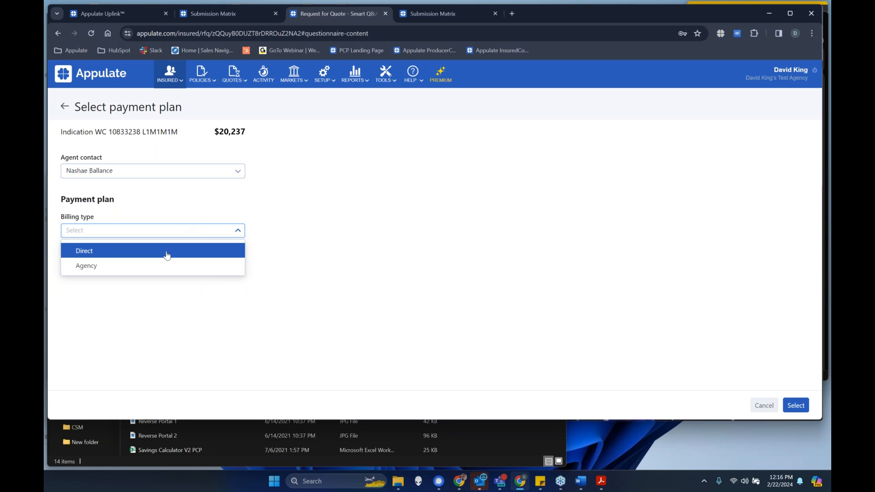
click(154, 251)
click(154, 257)
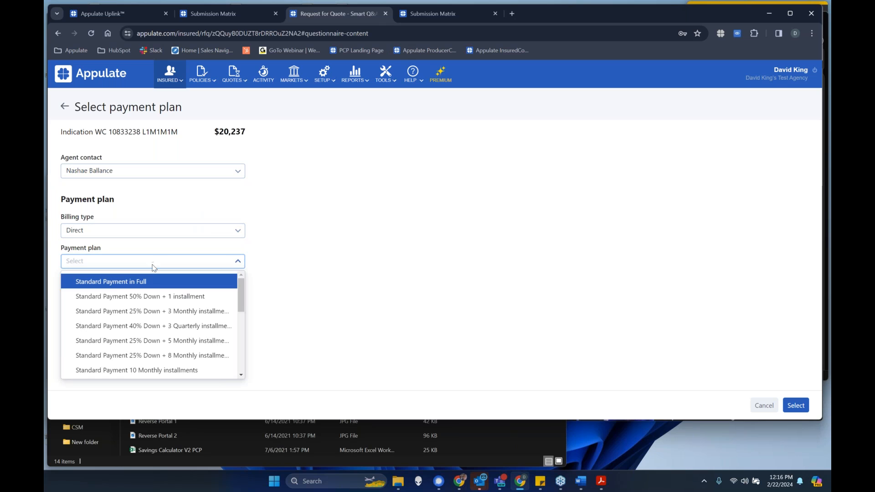
click(153, 280)
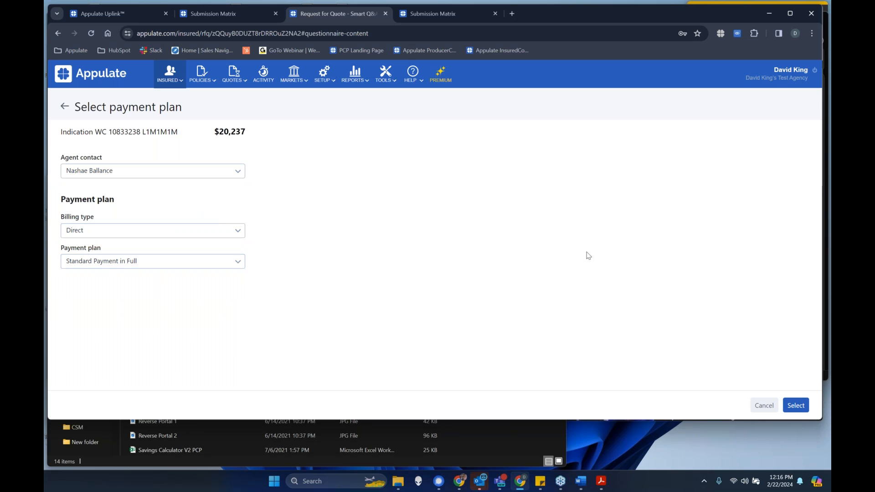
click(797, 407)
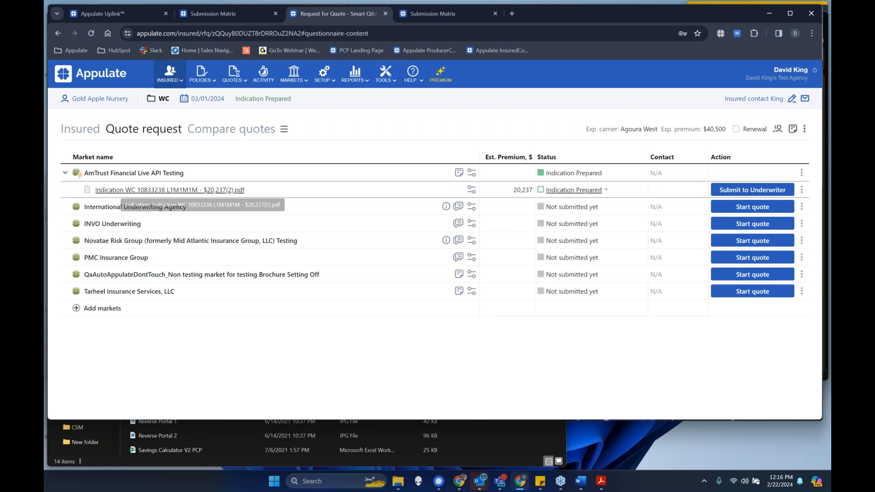
- Download the AmTrust WC indication PDF from the quote request, open it and look through the proposal and waiver form
click(121, 190)
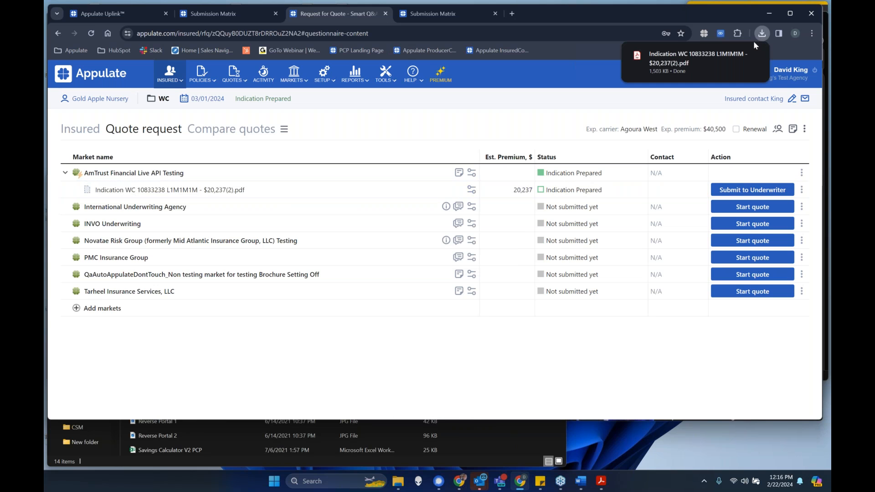
click(715, 58)
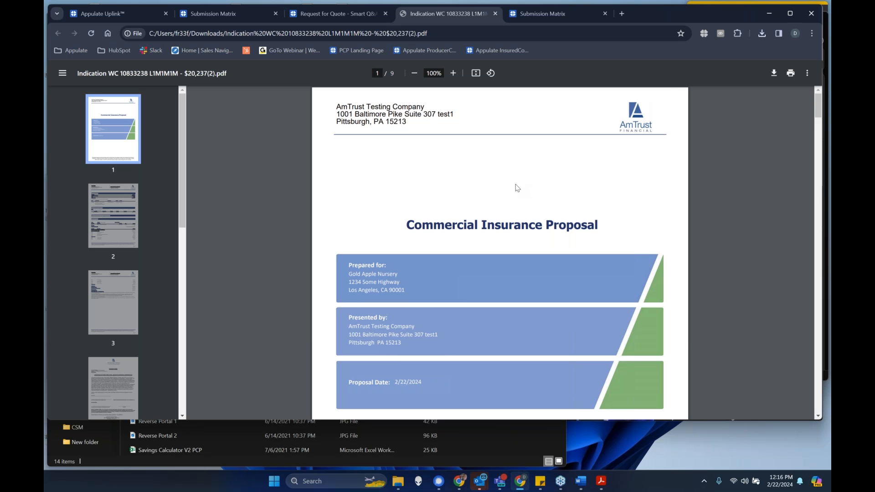
scroll(518, 188, down, 20)
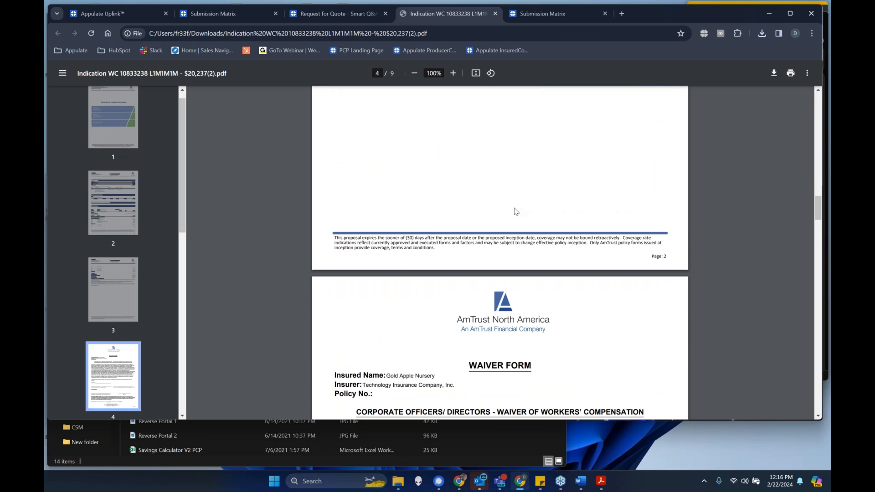
scroll(516, 212, down, 9)
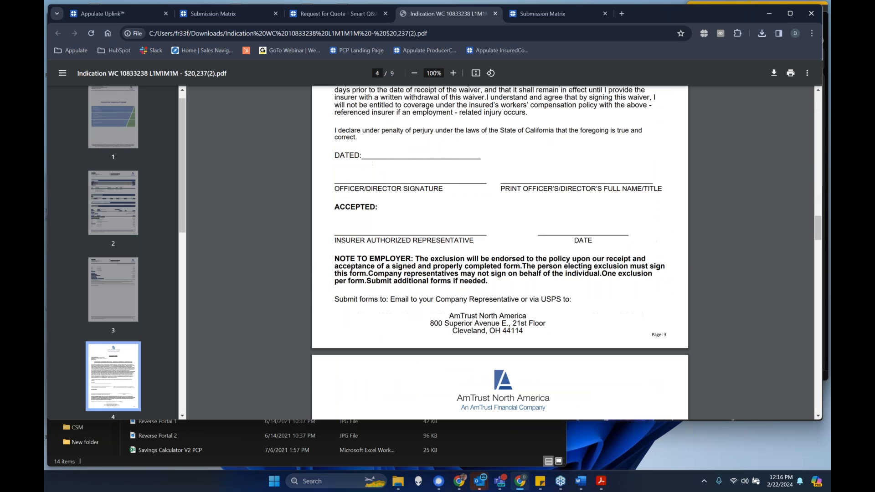
- Close the indication PDF and examine the AmTrust indication's mark-as-bound form and the AmTrust market's available actions
click(495, 14)
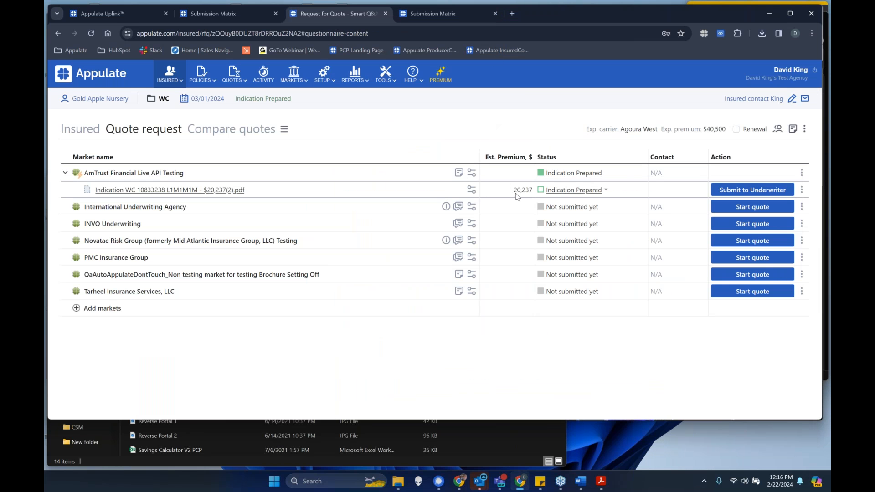
click(803, 191)
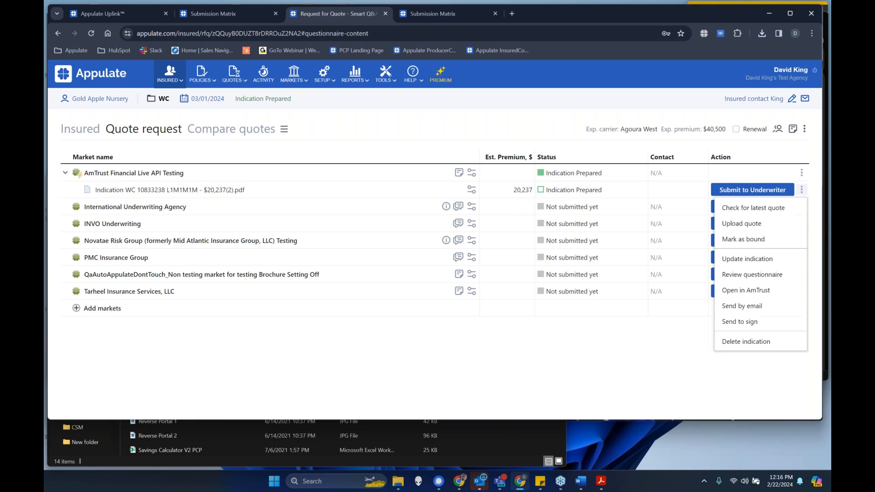
click(788, 241)
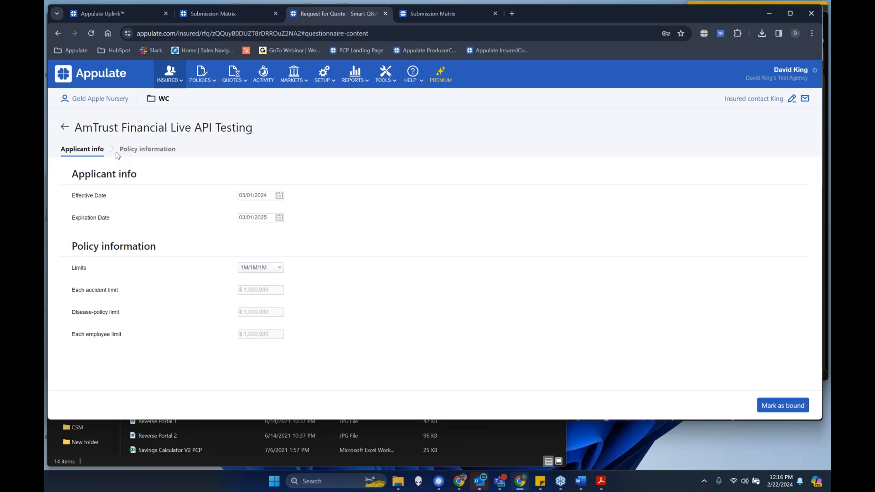
click(64, 127)
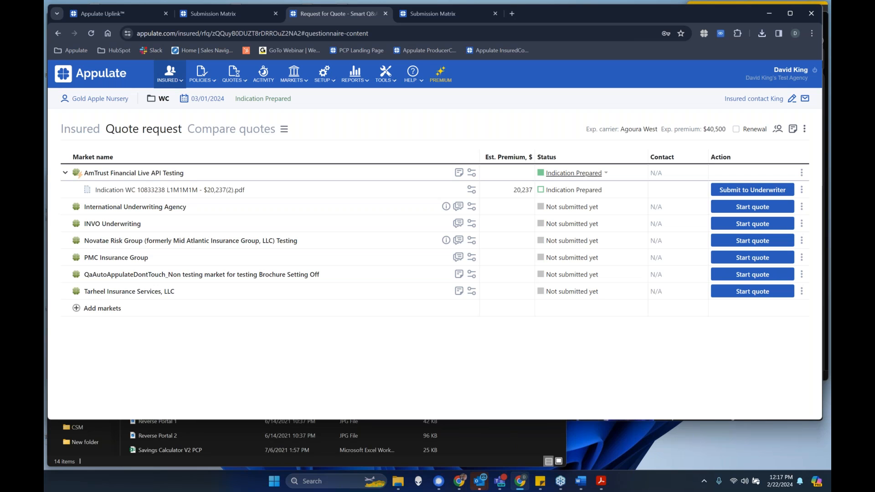
click(802, 172)
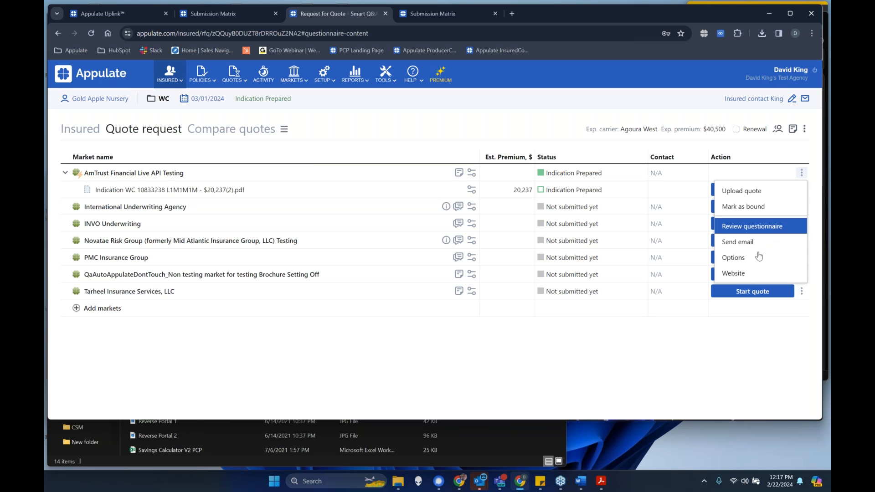
click(734, 349)
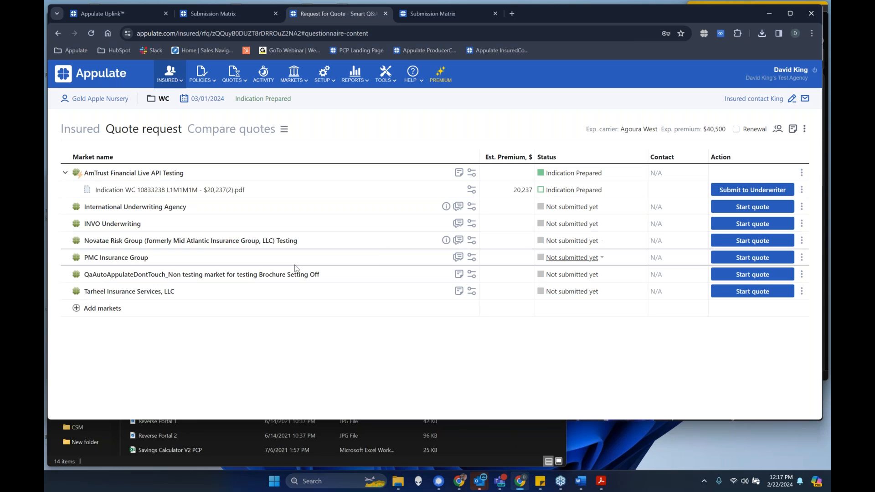
- Add ACE American Insurance Company from My markets to the quote request
click(130, 313)
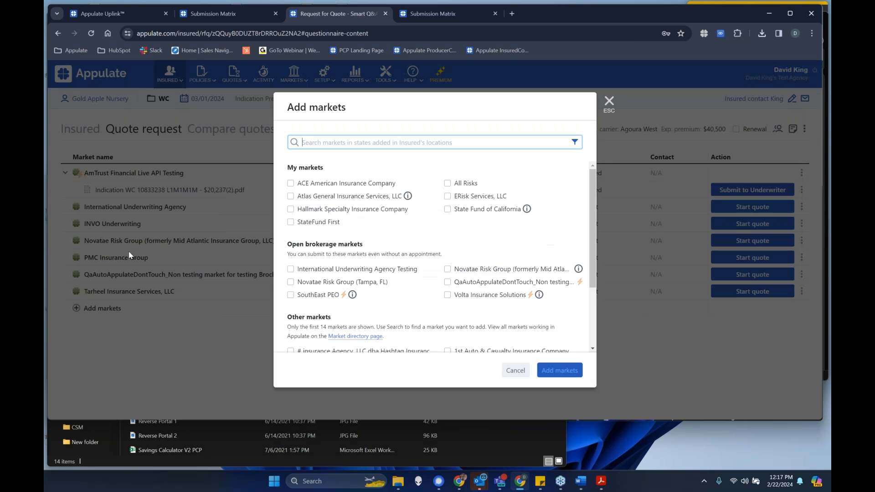
click(297, 184)
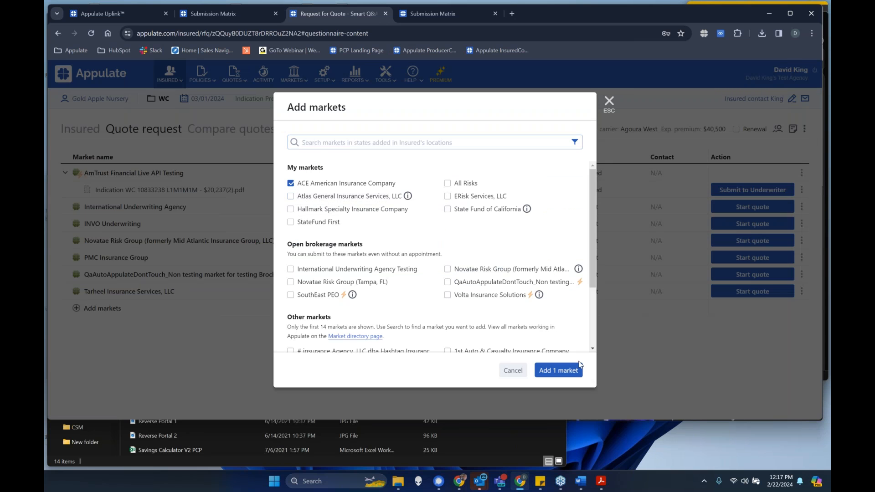
click(566, 370)
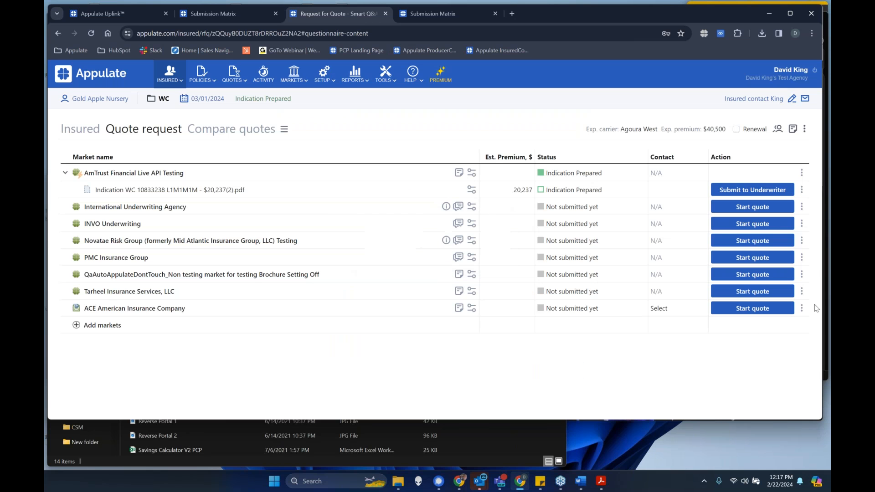
- Try to mark the ACE American Insurance Company market as submitted
click(795, 309)
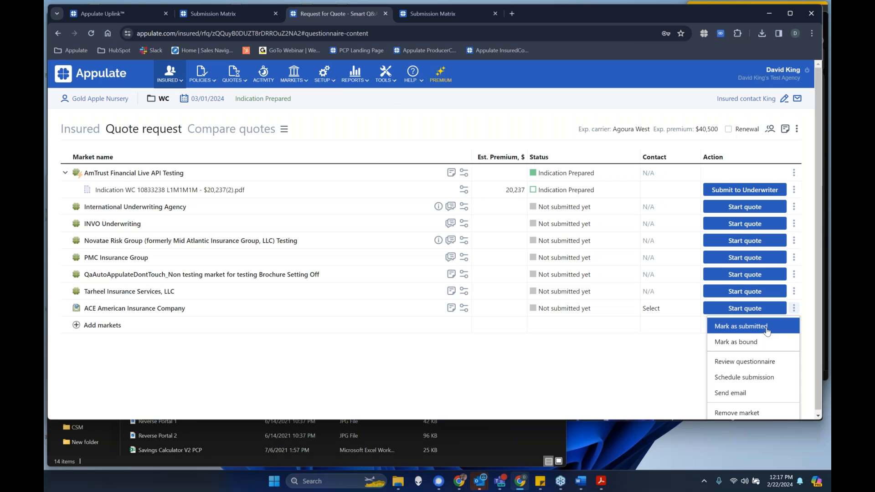
click(768, 327)
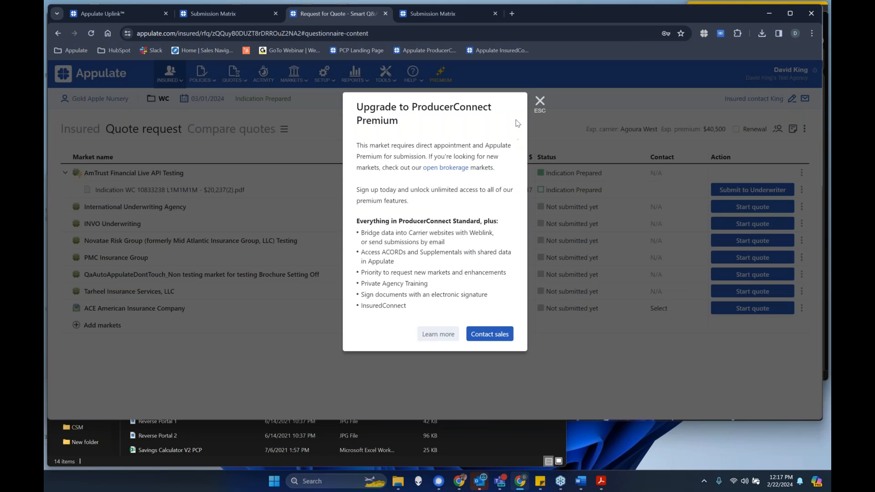
click(540, 102)
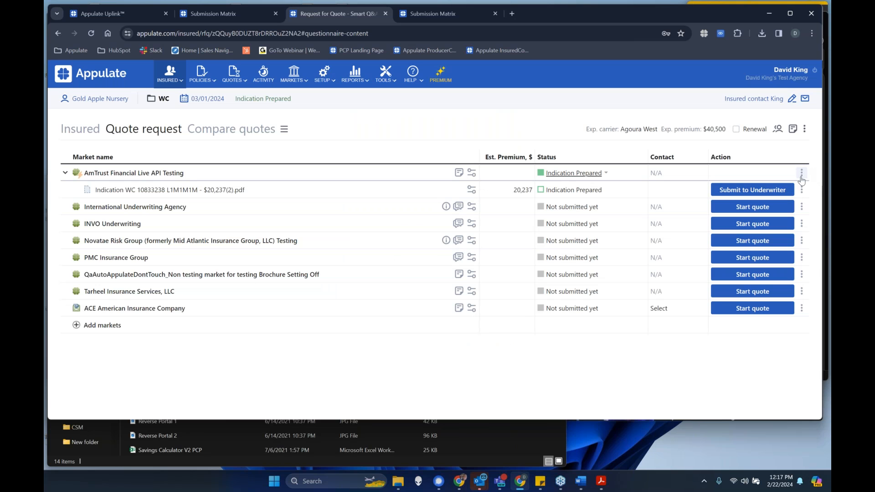
- Mark the AmTrust Financial Live API Testing market as bound with the prefilled dates and limits
click(801, 174)
click(784, 208)
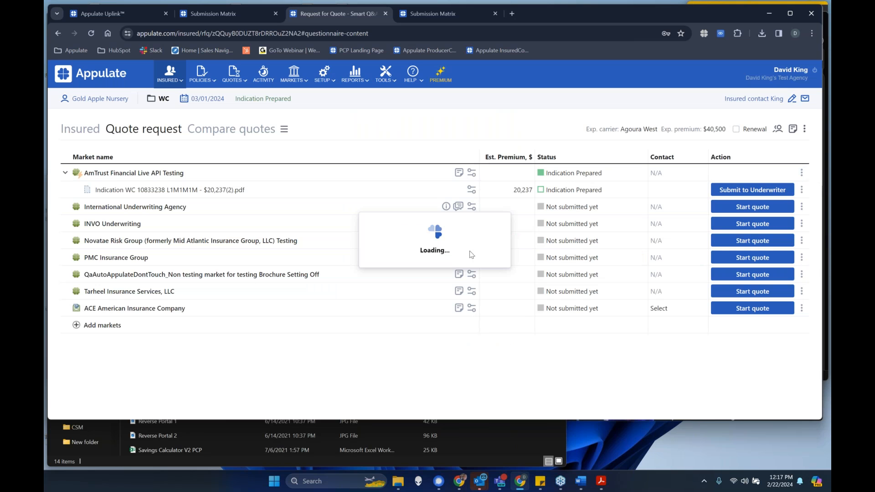
click(779, 411)
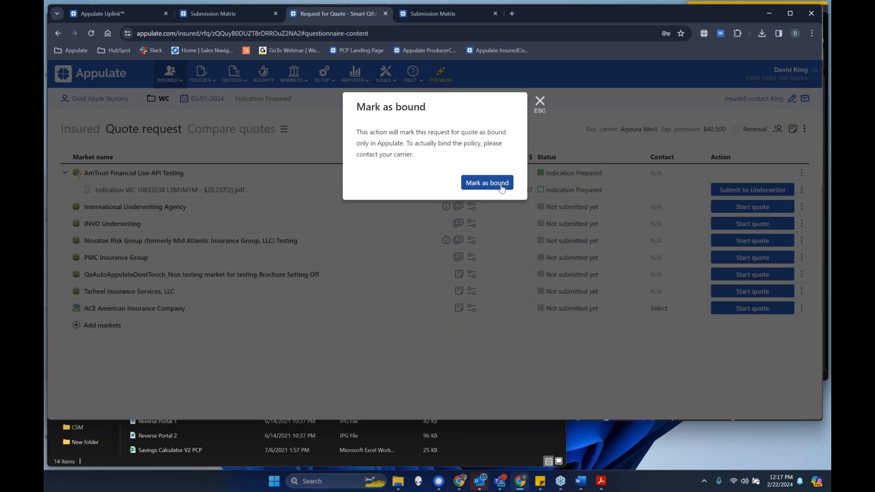
click(494, 183)
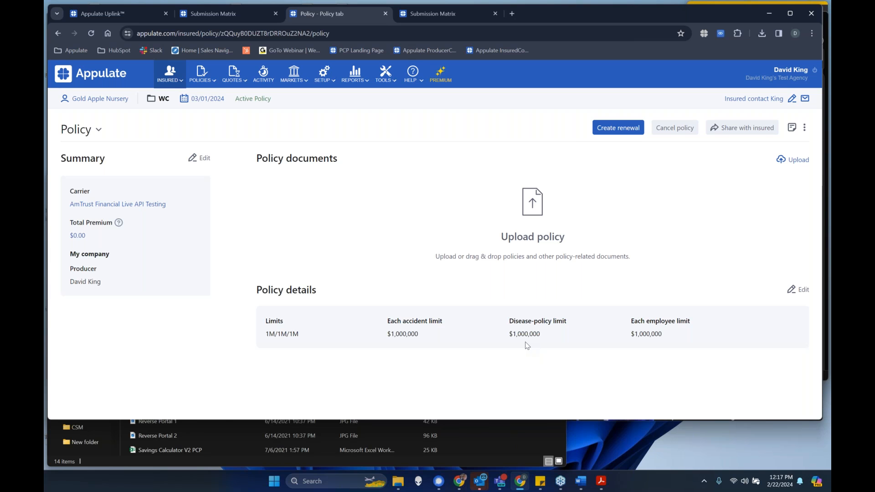
- Look through the editable policy summary without saving, and revert the policy to a request for quote
click(195, 159)
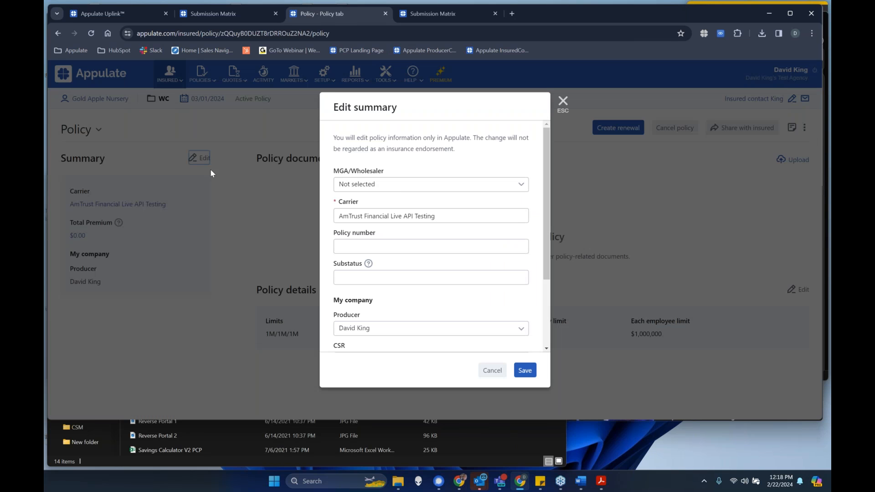
click(398, 185)
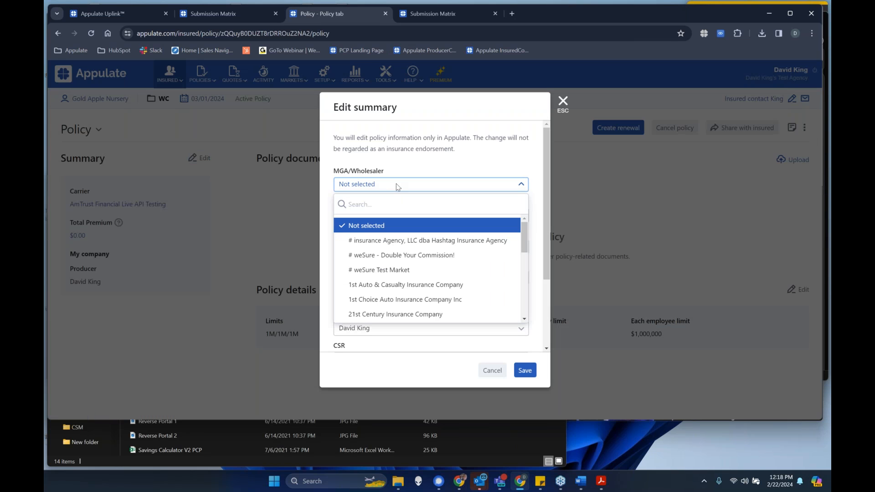
click(426, 164)
scroll(446, 226, down, 3)
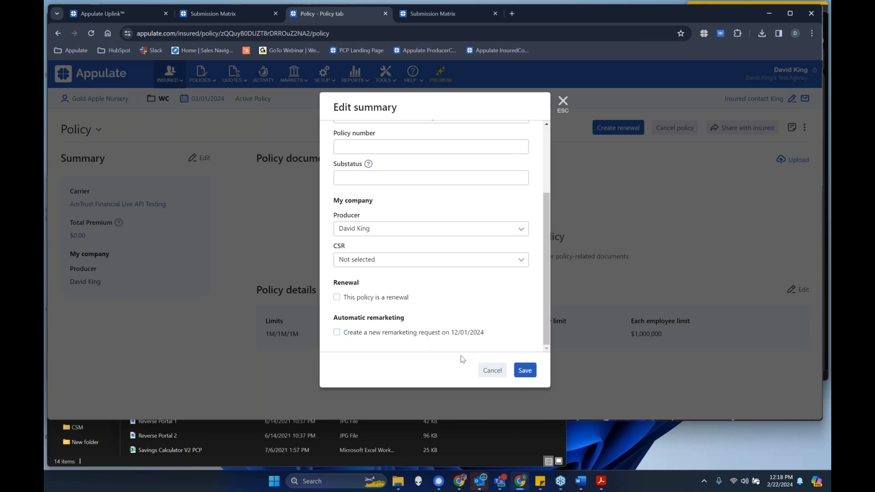
click(493, 370)
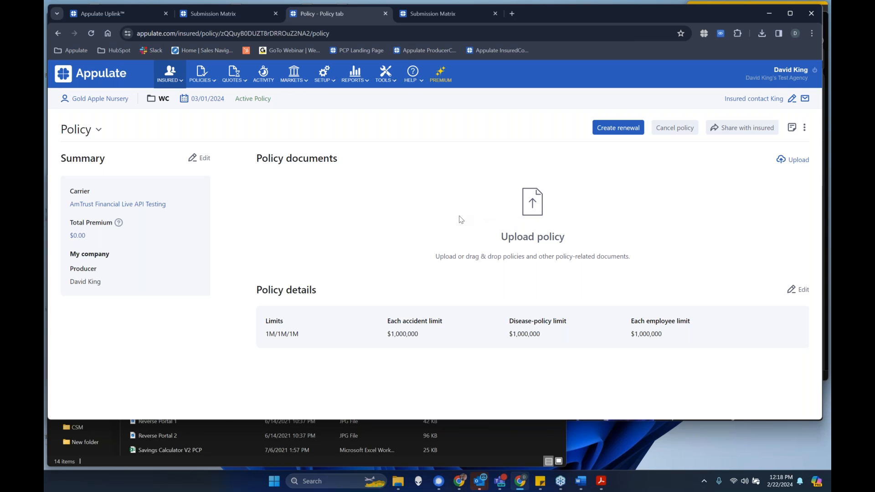
click(805, 129)
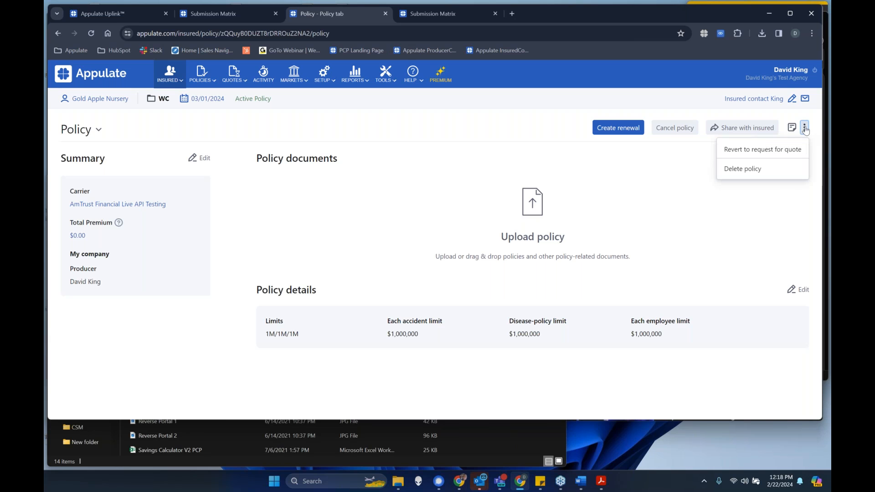
click(768, 152)
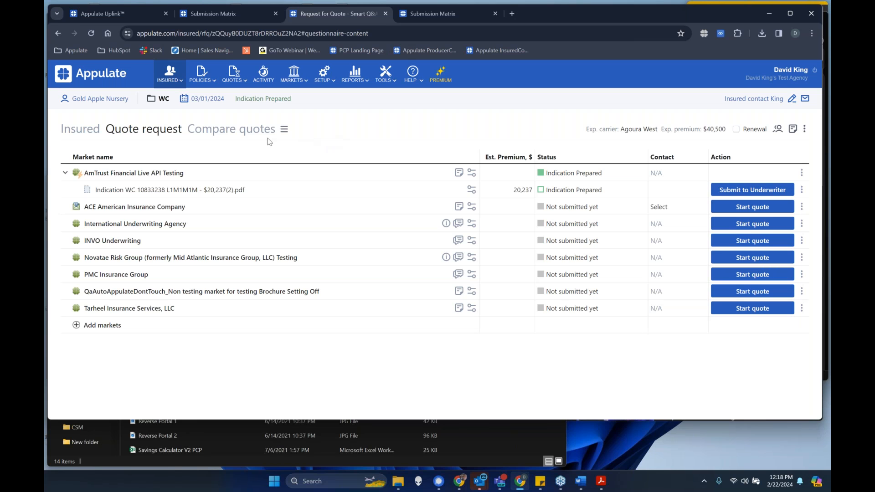
- Open the activity log for the quote request and review its entries, including the questionnaire updates and the quote document request
click(287, 129)
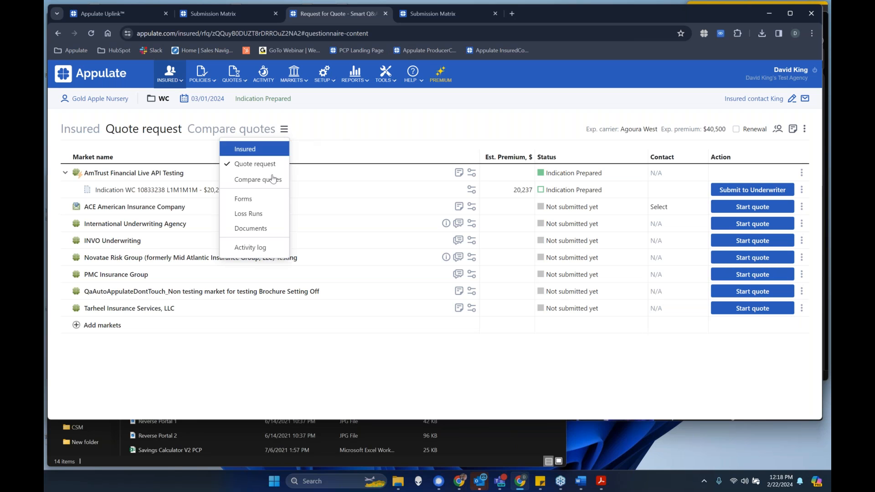
click(256, 249)
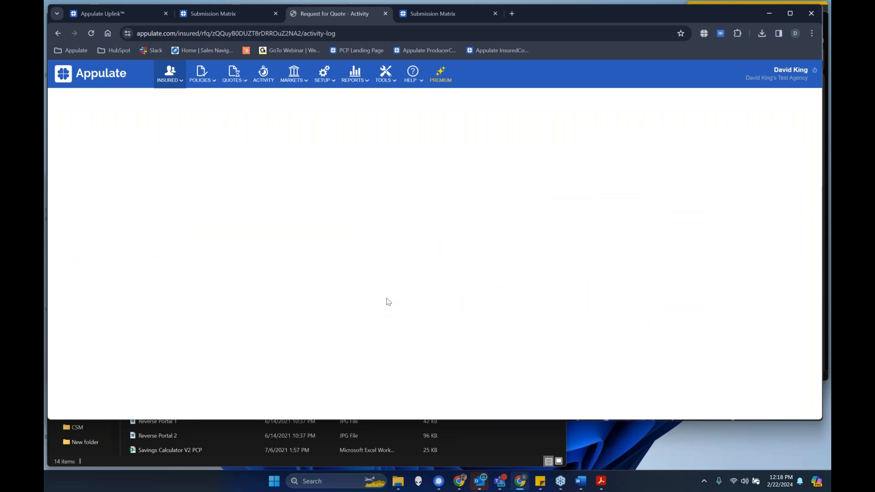
scroll(379, 319, down, 5)
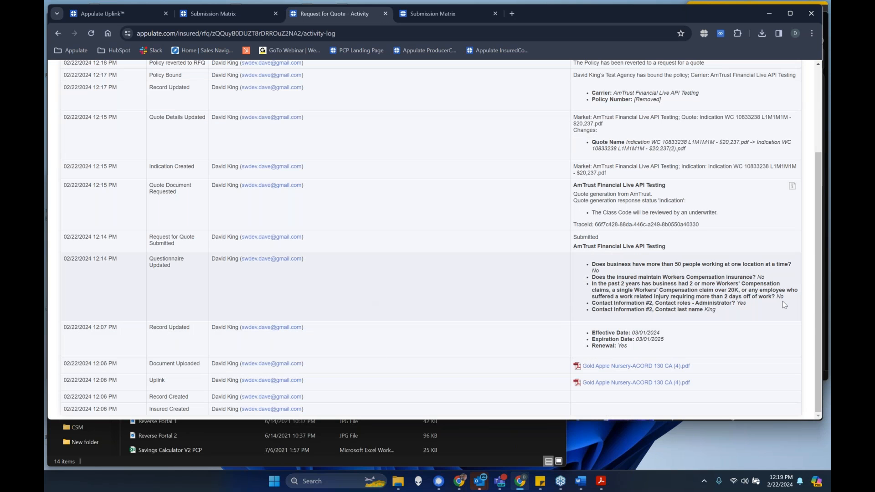
drag(739, 309, 596, 265)
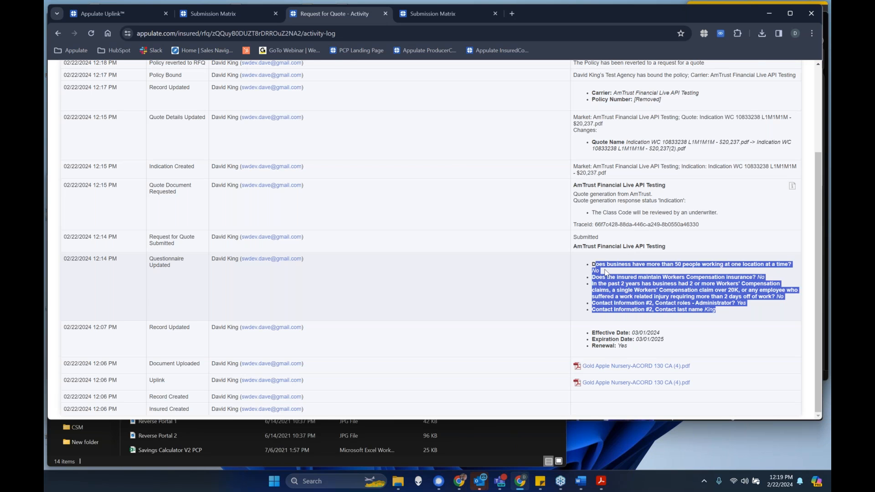
scroll(631, 171, up, 1)
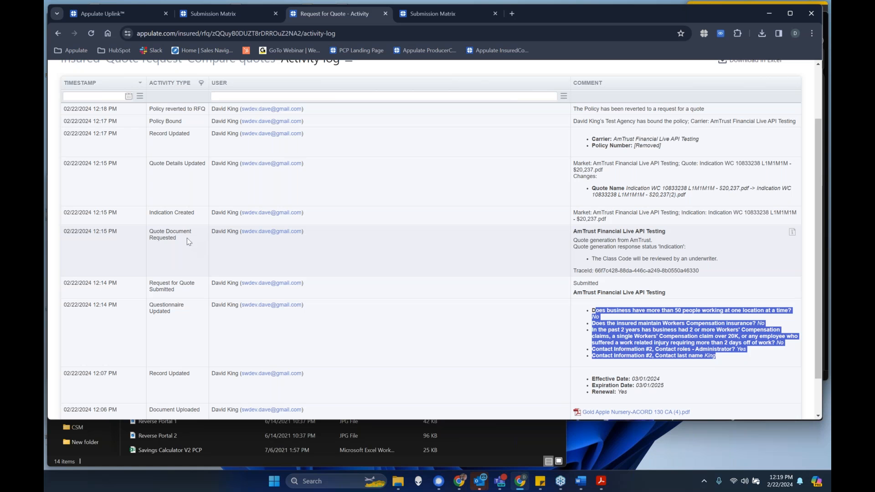
drag(185, 241, 152, 235)
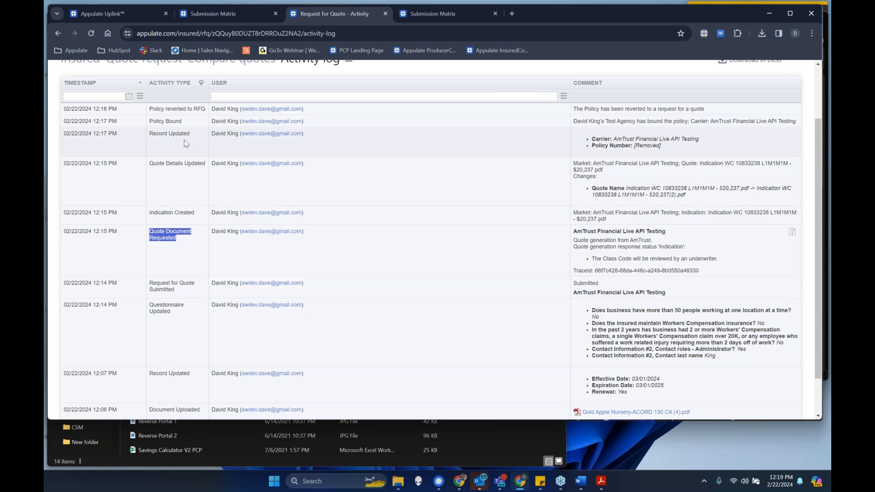
scroll(184, 145, up, 2)
click(379, 126)
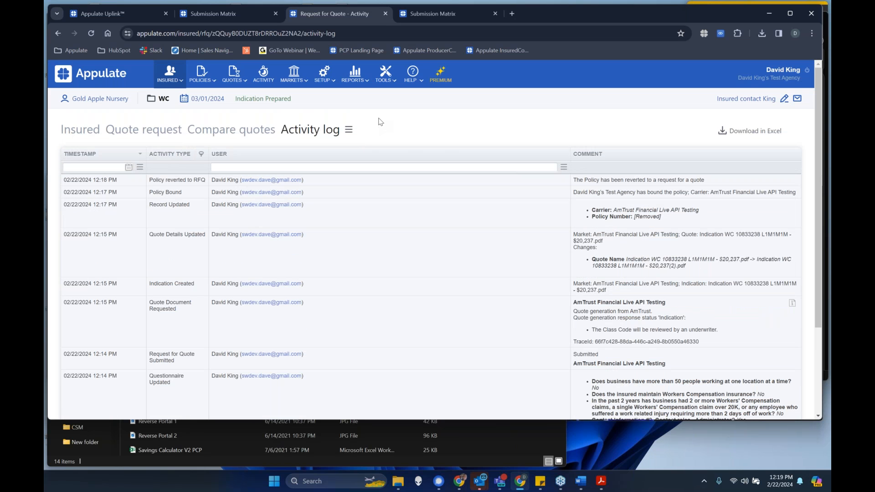
- Open the Loss Runs page and assign CNA as the carrier for the unspecified 2022-2023 market
click(349, 130)
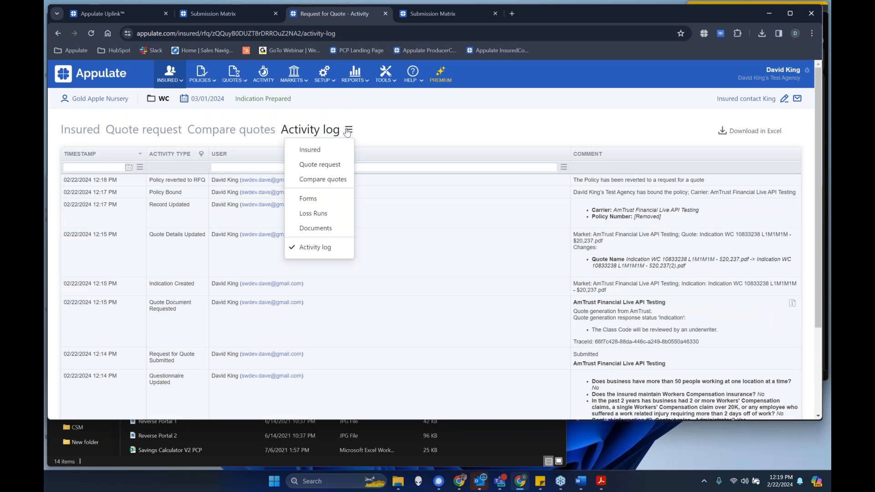
click(331, 220)
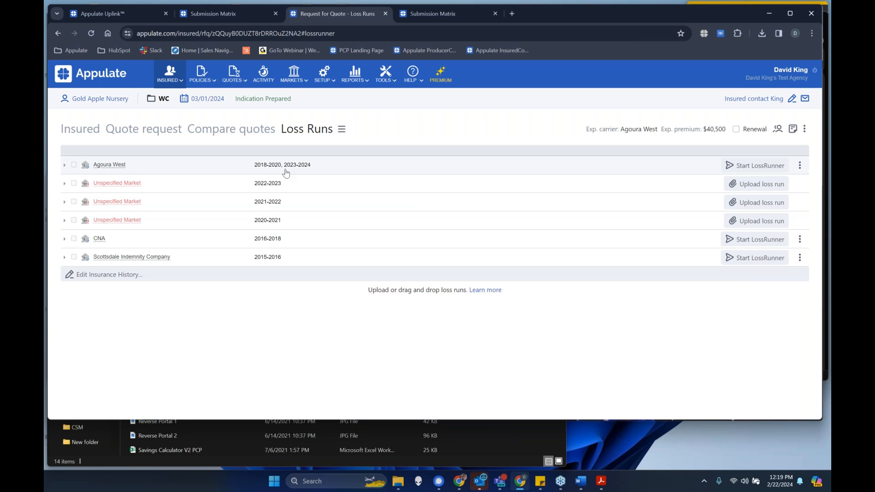
click(119, 185)
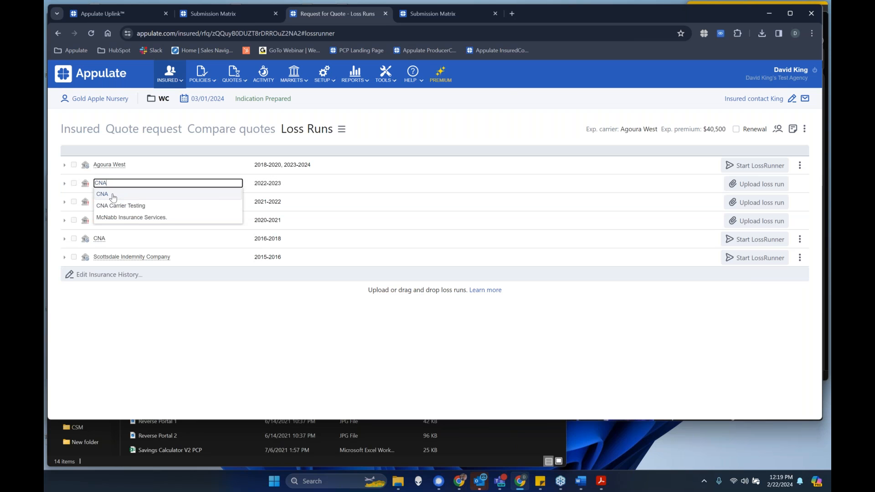
click(112, 196)
- Assign Scottsdale Indemnity Company as the carrier for the unspecified 2021-2022 market
click(122, 203)
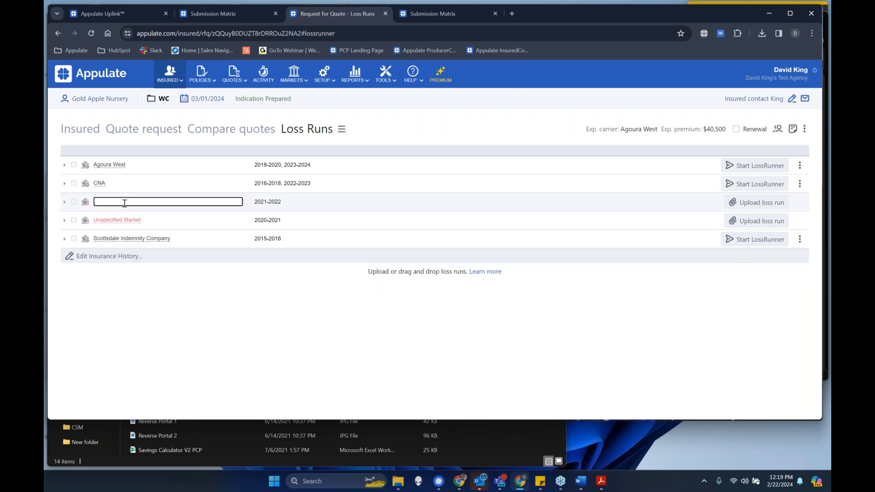
text(Scott)
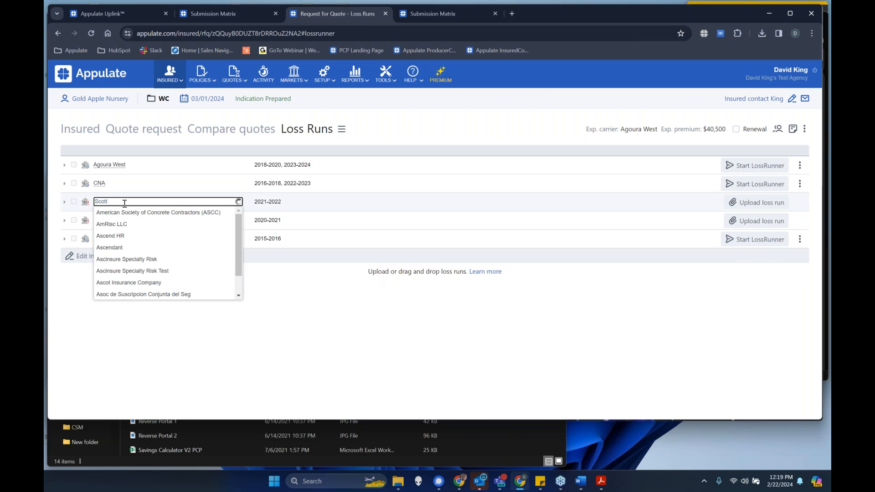
text(s)
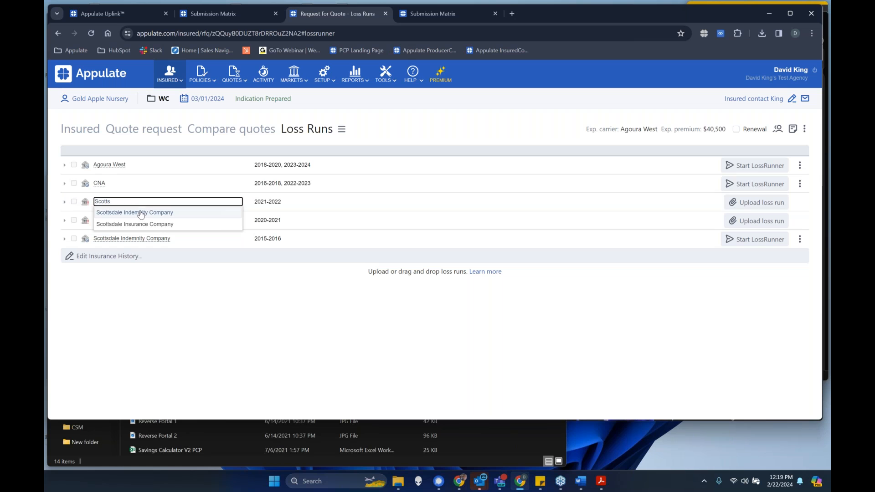
click(141, 213)
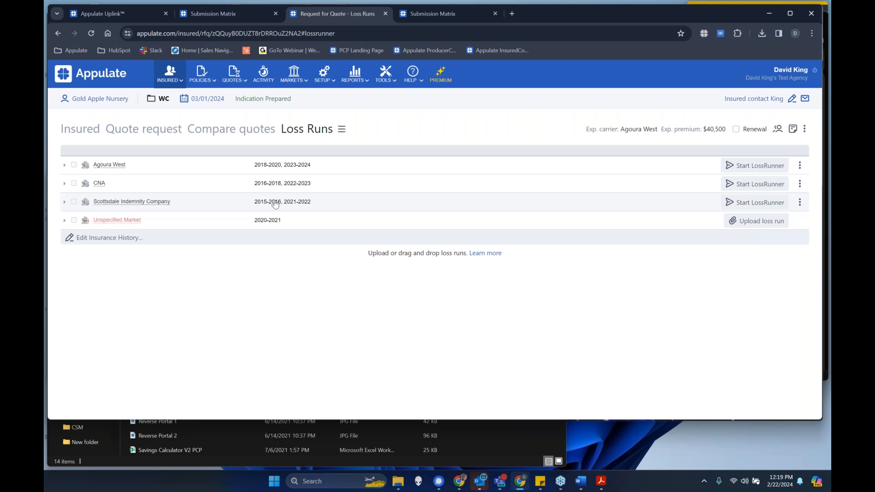
- Start a LossRunner request to Agoura West and review the available request types and the Letter Of Authorization's addressee details
click(750, 167)
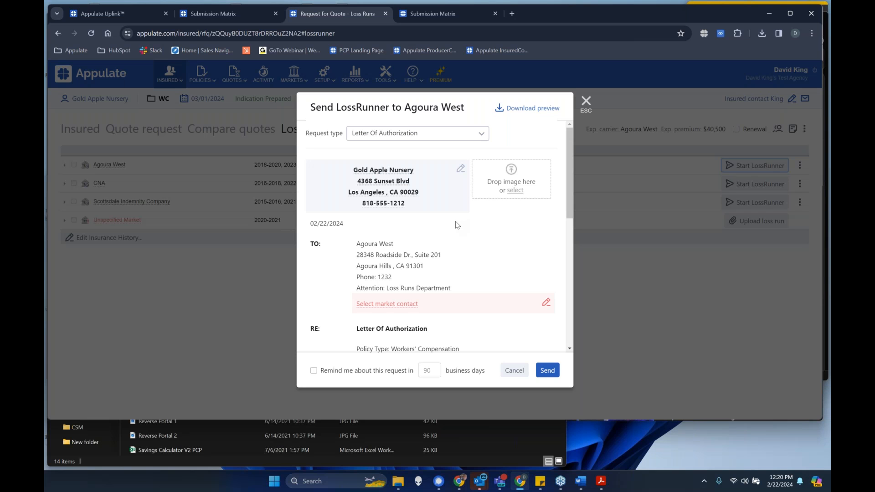
click(401, 134)
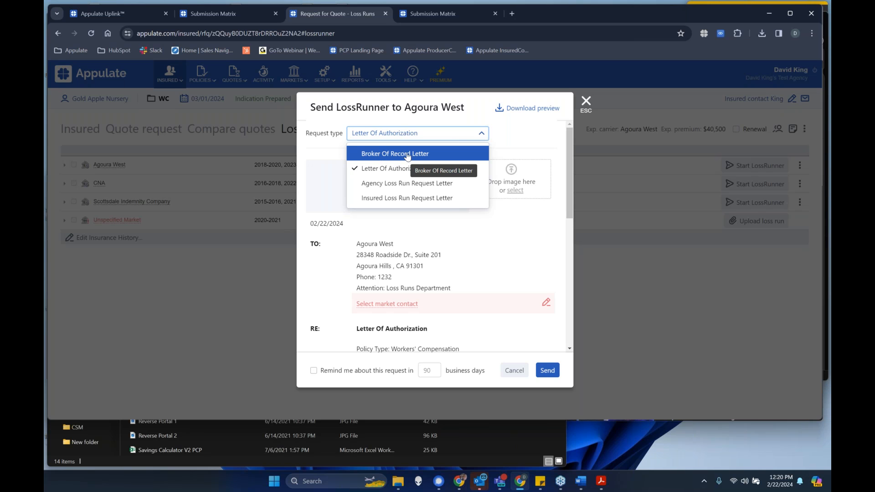
click(498, 268)
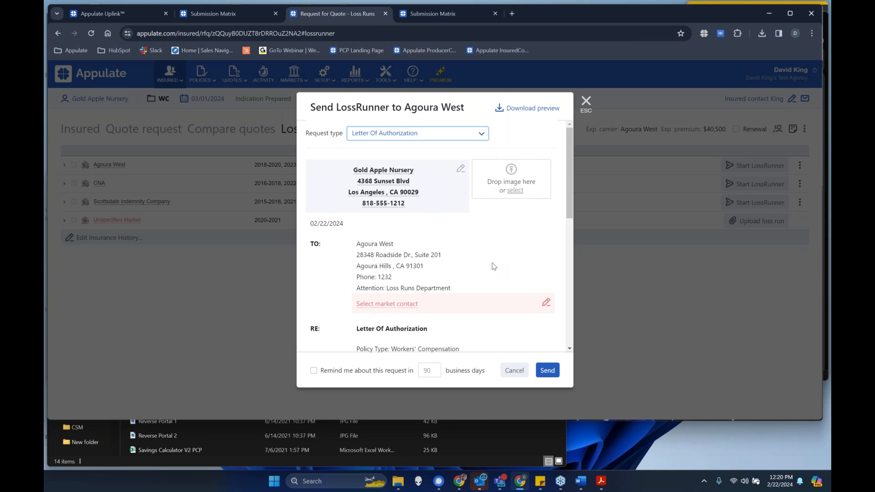
scroll(493, 266, down, 1)
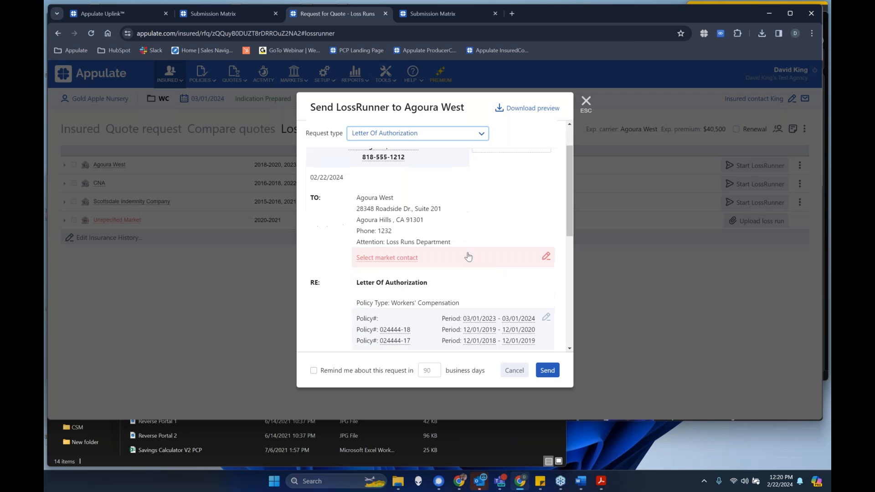
triple_click(397, 199)
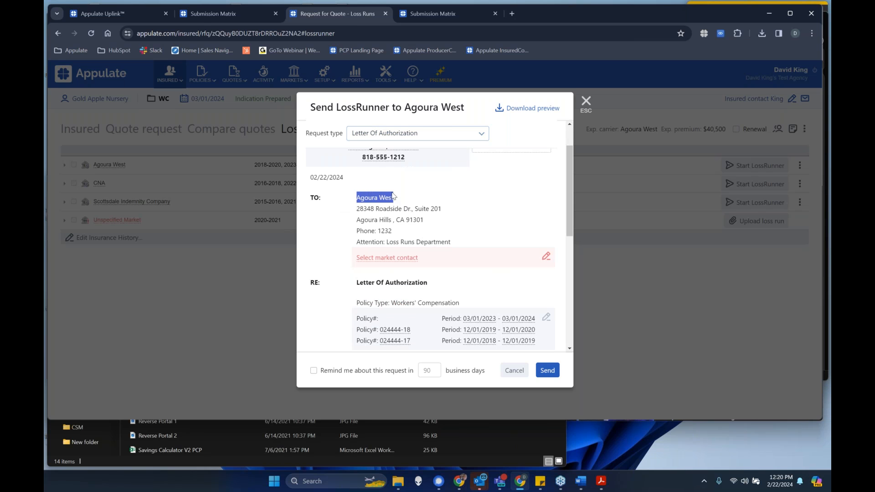
drag(451, 244, 369, 206)
click(492, 204)
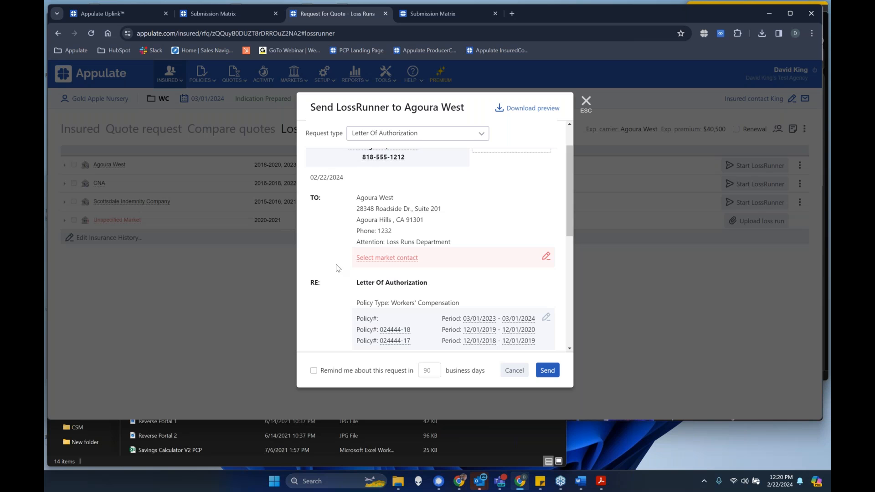
- Set the letter's market contact to the Appulate fax contact and save it
click(382, 258)
click(415, 139)
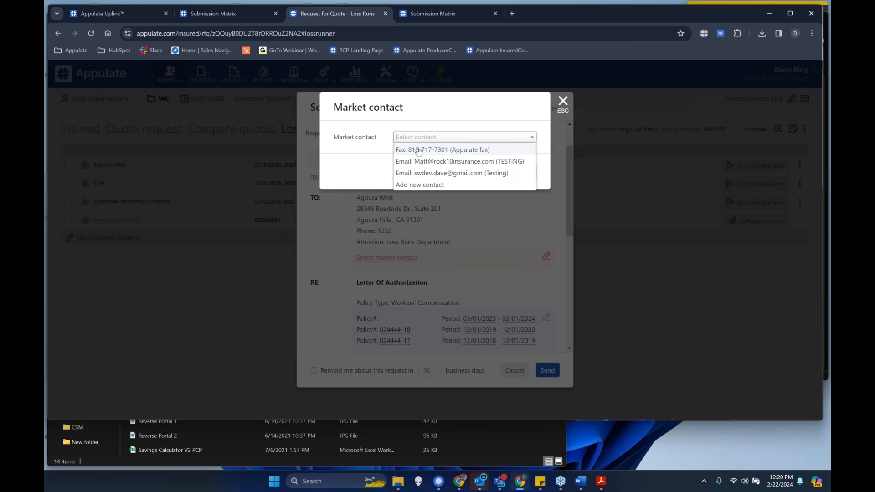
click(441, 153)
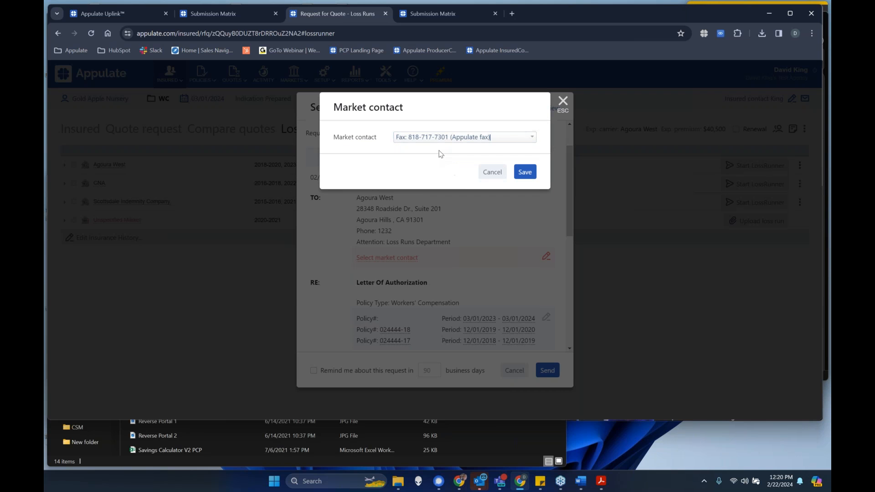
click(522, 175)
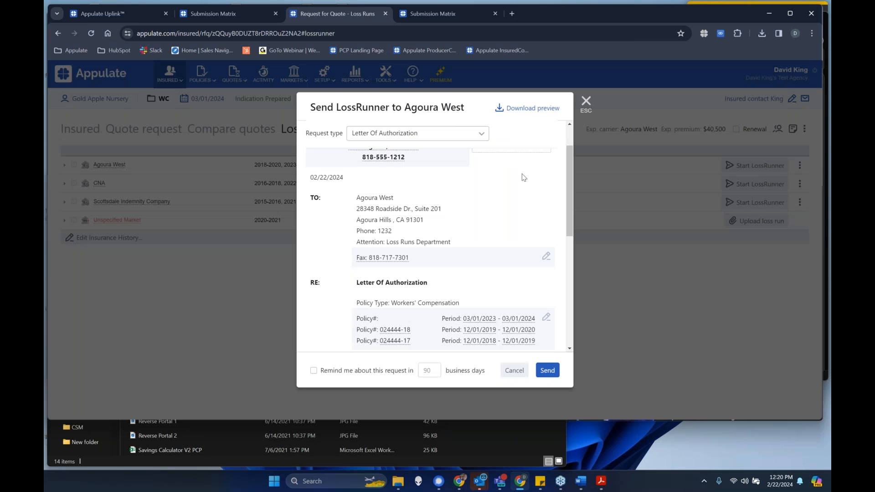
- Complete the insured contact in the letter's signature block by entering the contact's email address
scroll(504, 225, down, 5)
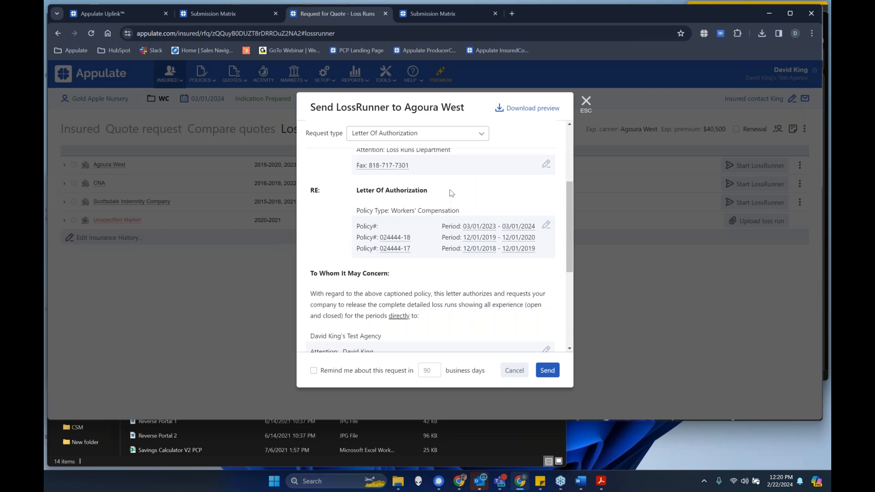
scroll(454, 196, down, 2)
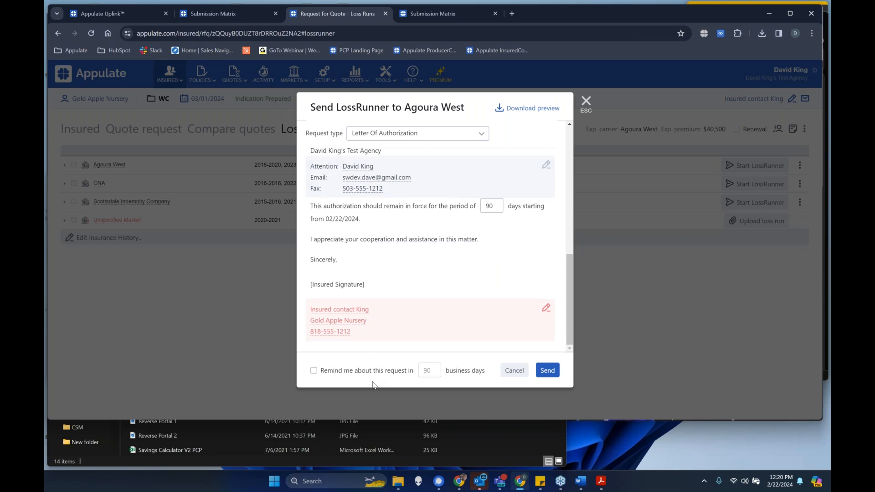
click(417, 319)
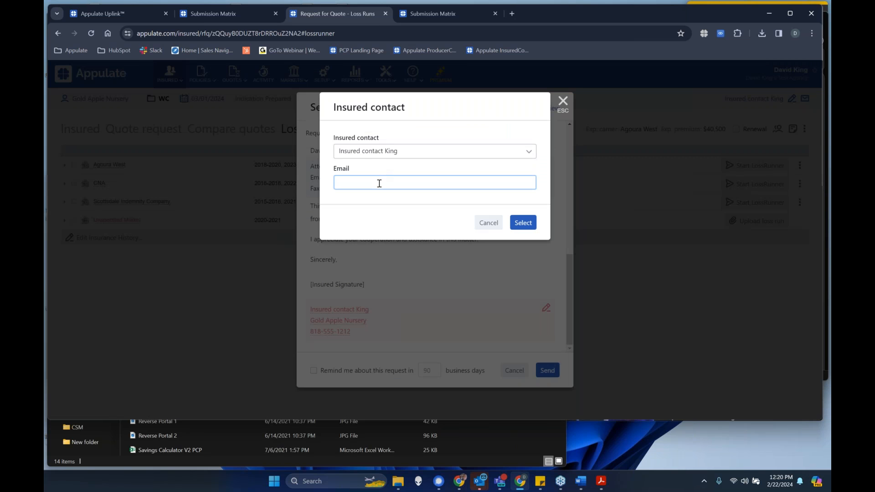
text(me@me/.com)
click(513, 227)
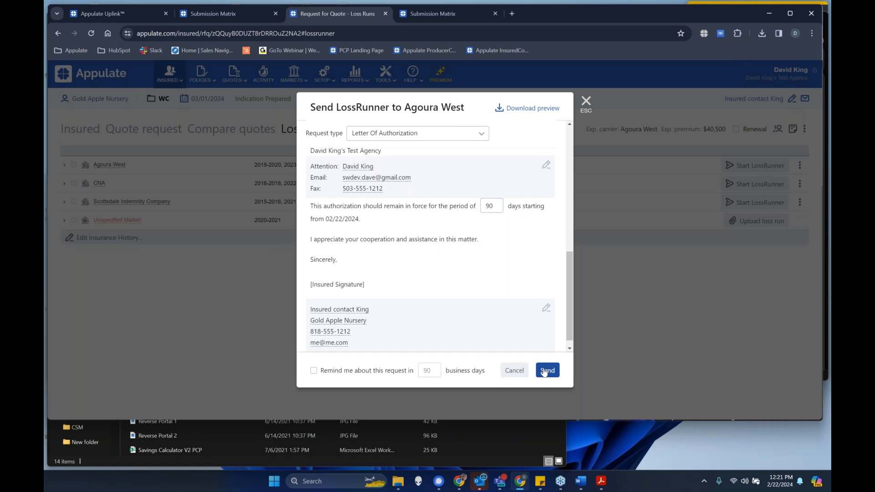
- Download and read through the Letter Of Authorization preview, then close it and leave the LossRunner request without sending
click(529, 109)
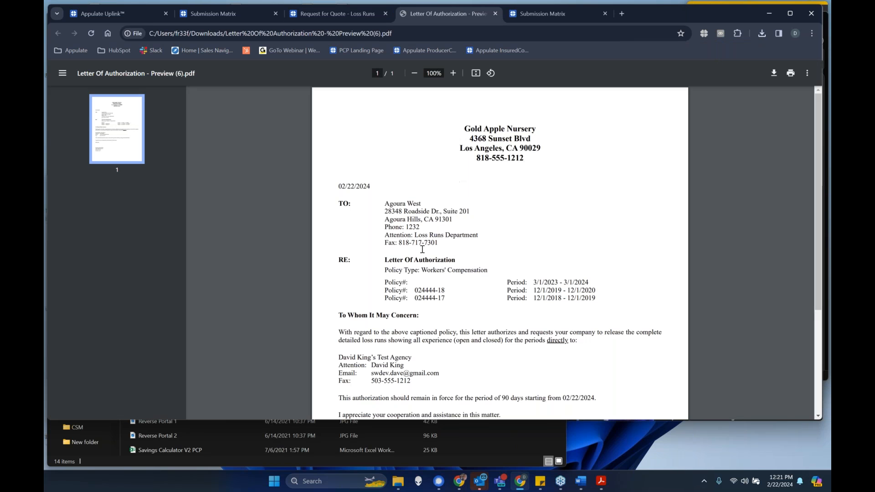
scroll(456, 296, down, 2)
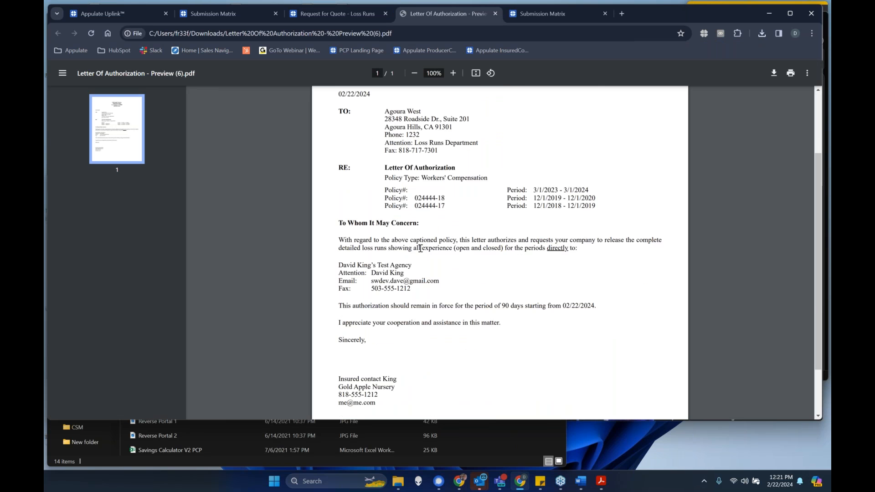
scroll(474, 328, up, 2)
scroll(491, 365, down, 3)
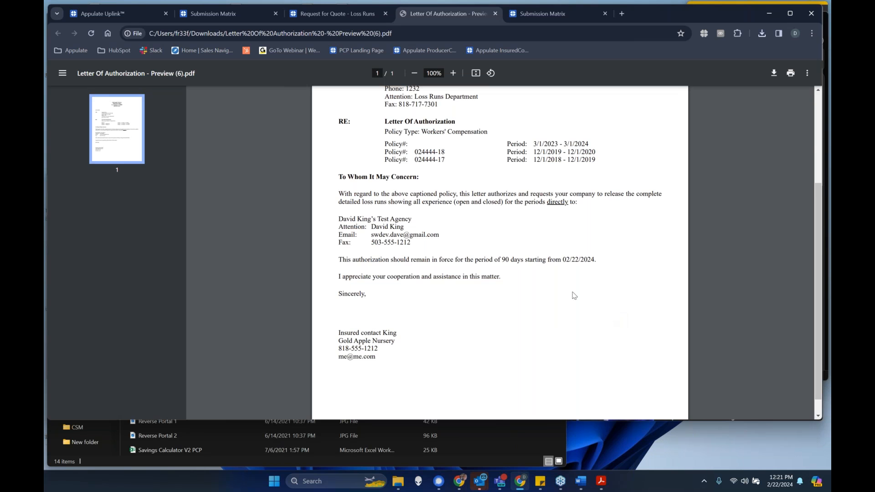
scroll(570, 297, up, 3)
scroll(521, 326, down, 3)
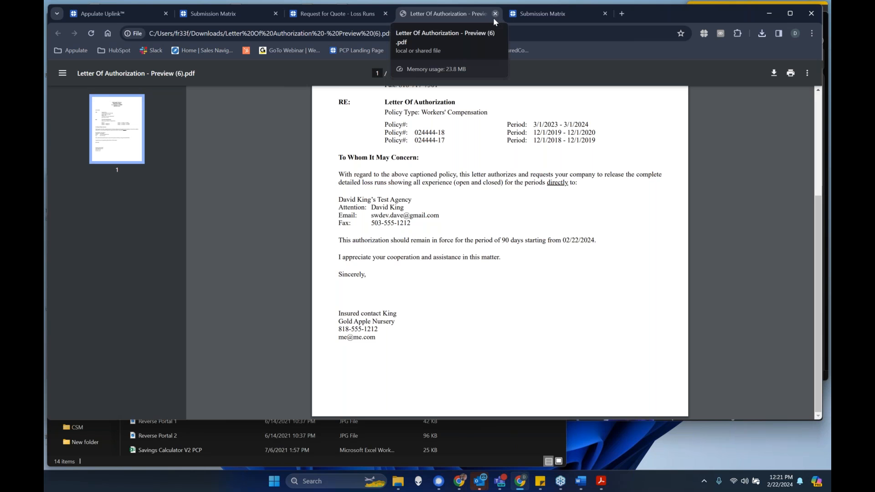
scroll(500, 246, up, 3)
scroll(500, 247, up, 1)
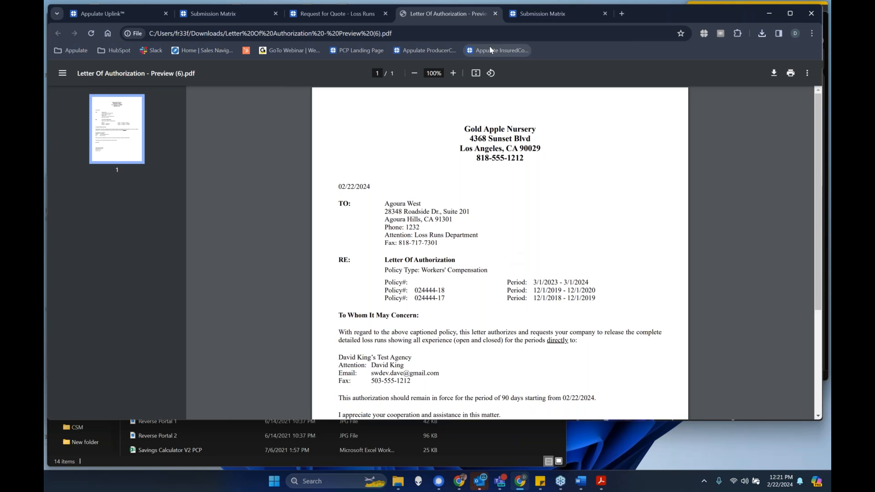
click(495, 13)
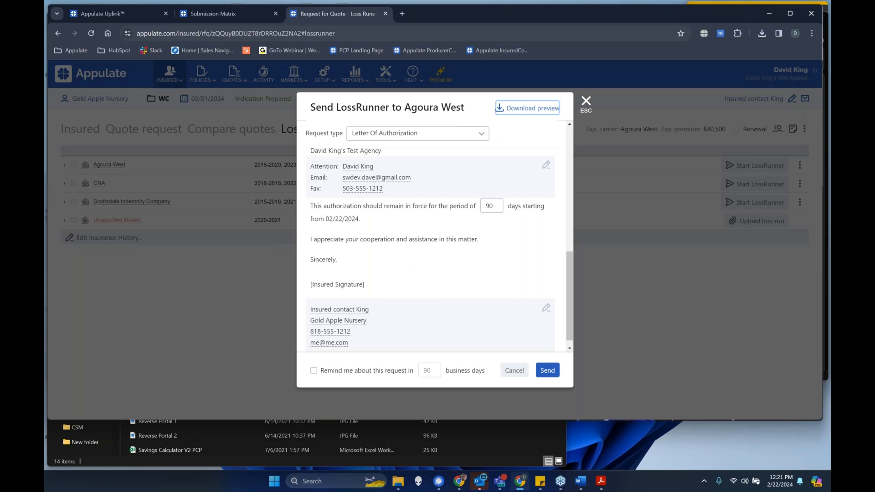
click(586, 102)
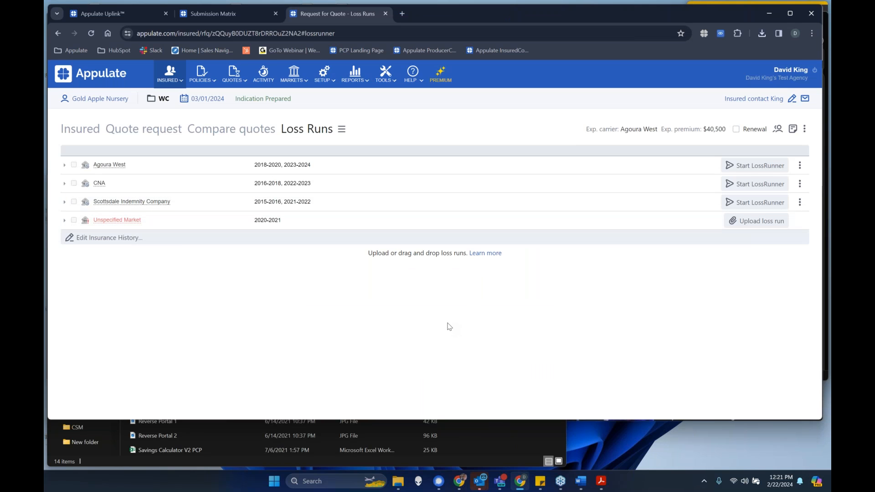
- Open the company settings and look through the general settings, including the mail server option
mouse_move(328, 84)
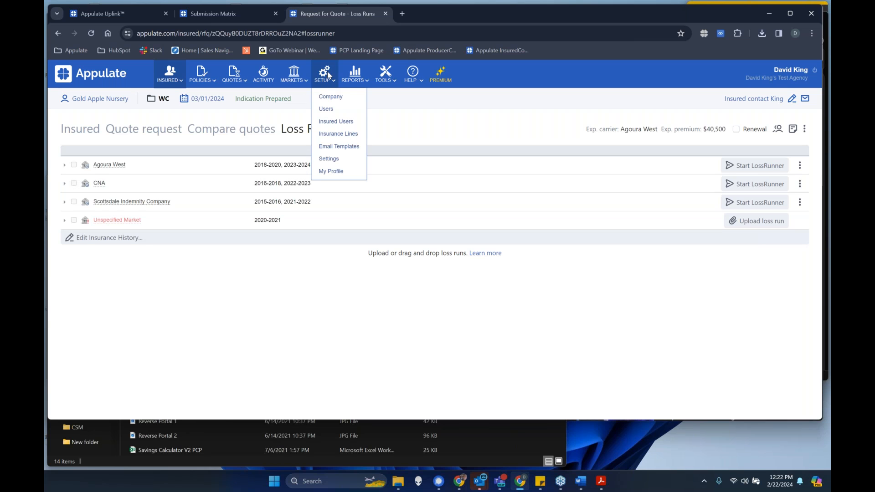
click(340, 159)
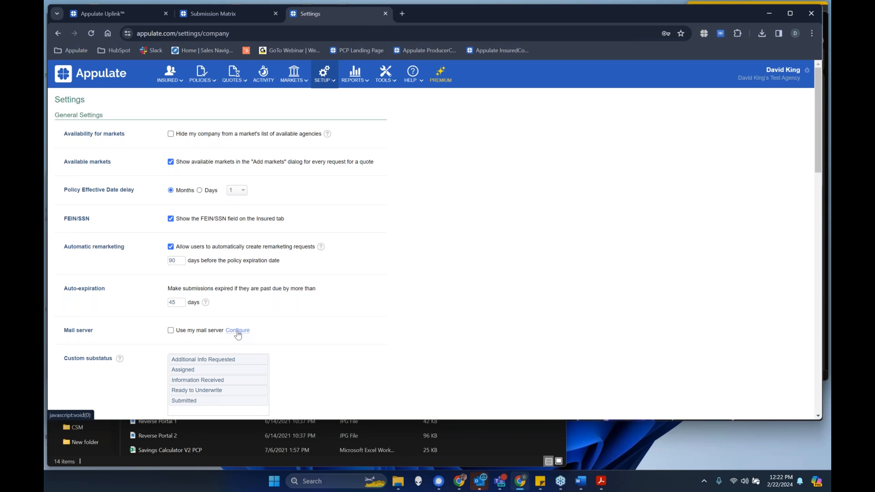
scroll(424, 297, down, 5)
scroll(420, 294, up, 4)
scroll(420, 294, up, 1)
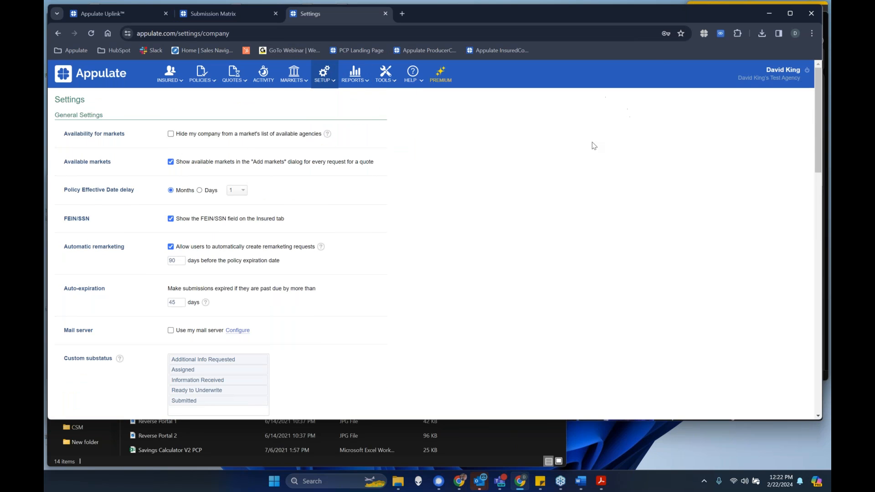
- Open the Submission Matrix, examine which markets support which insurance lines, and close the duplicate copy
mouse_move(294, 81)
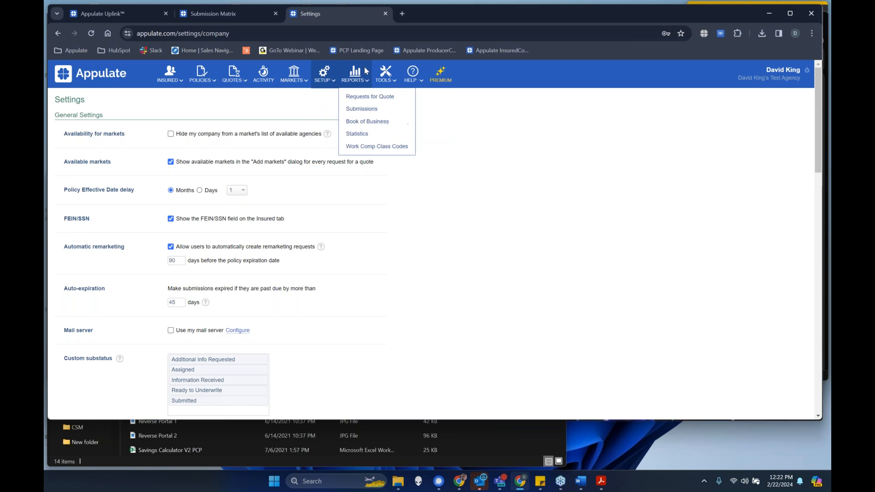
mouse_move(413, 78)
click(430, 159)
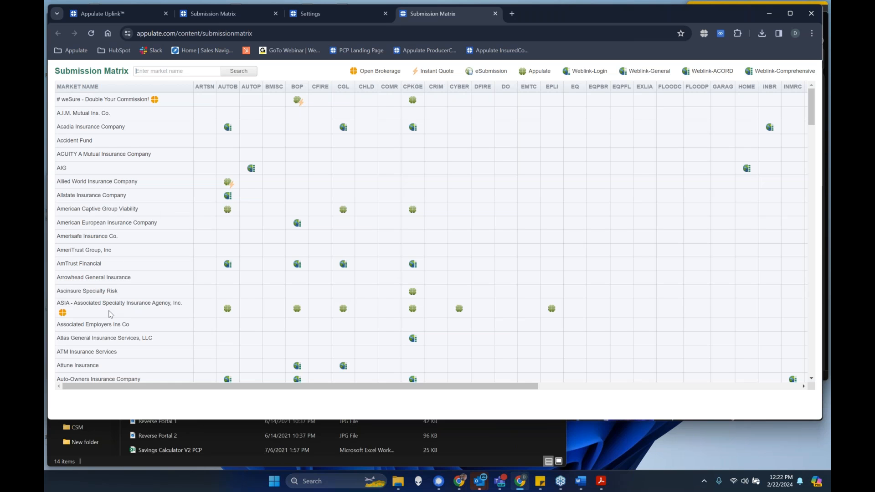
scroll(135, 343, down, 3)
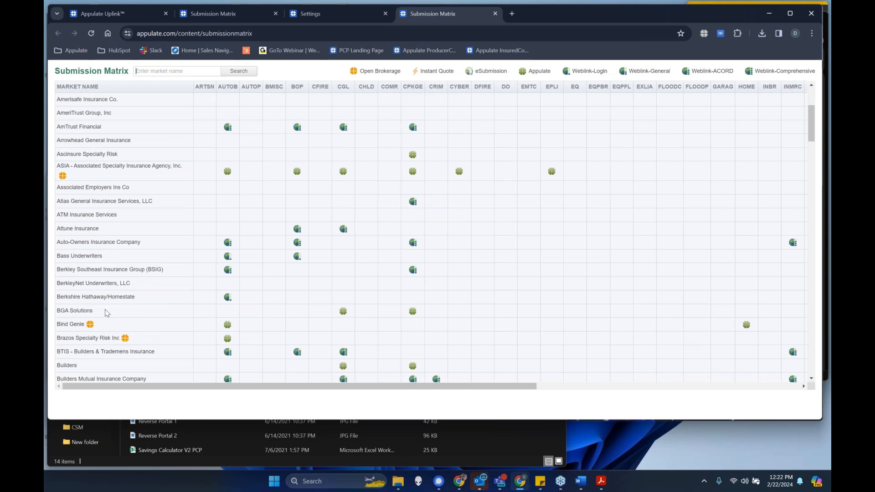
click(59, 316)
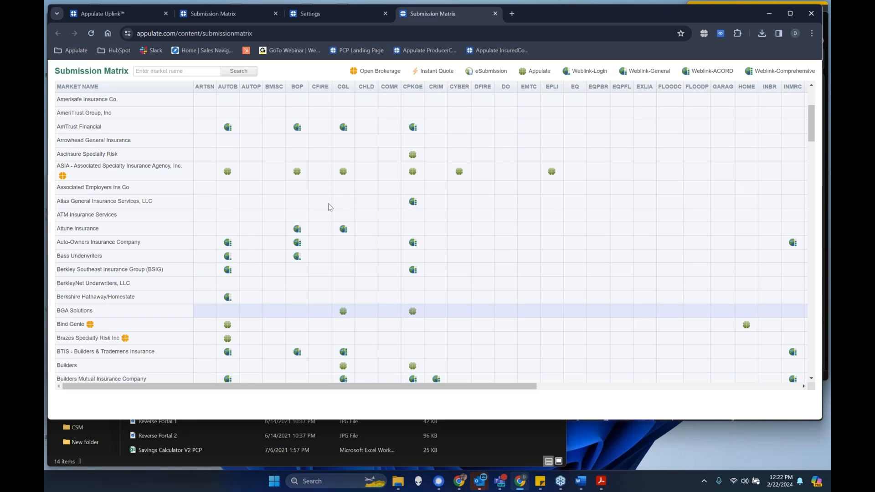
click(261, 16)
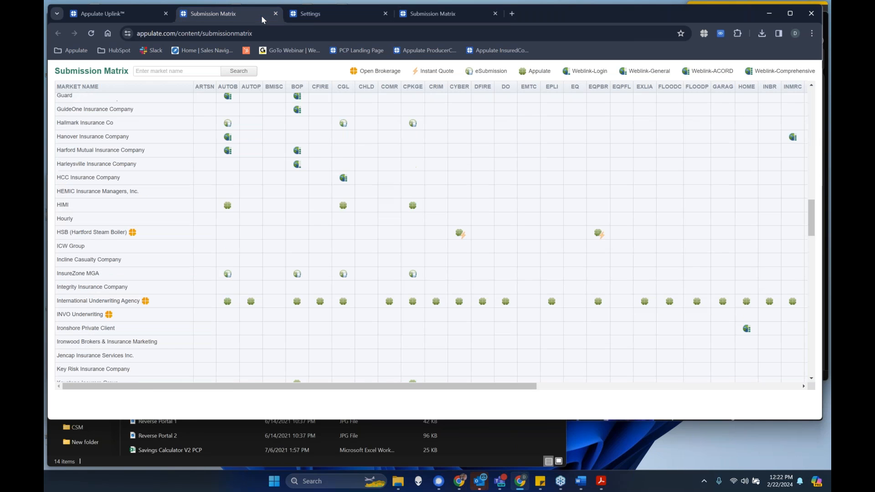
click(479, 15)
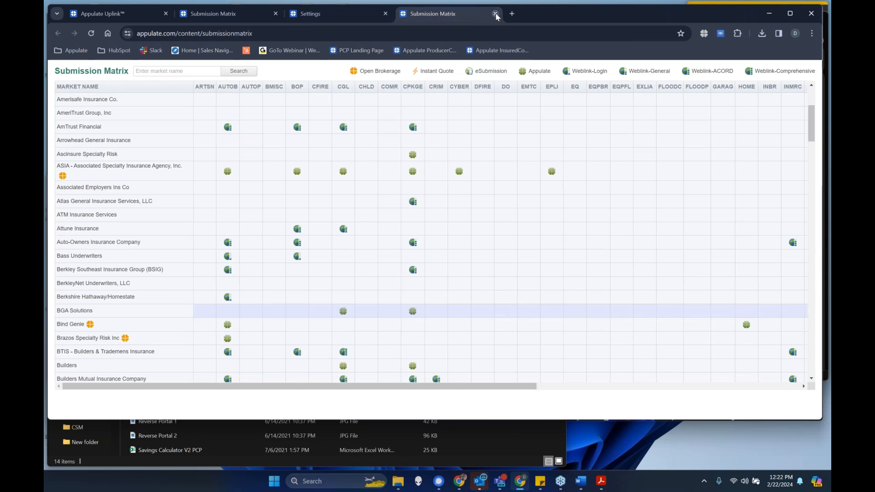
click(496, 14)
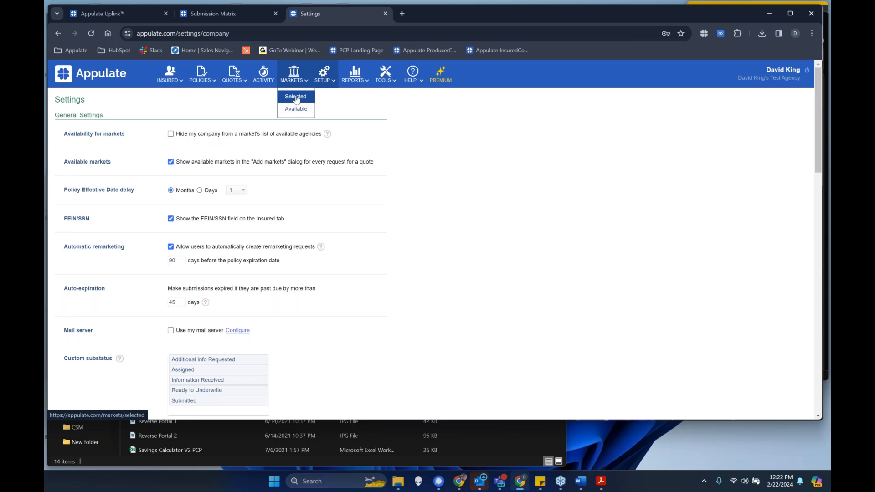
- Review the selected markets, filter the available markets by "himi", and add HIMI to the selected markets
click(296, 97)
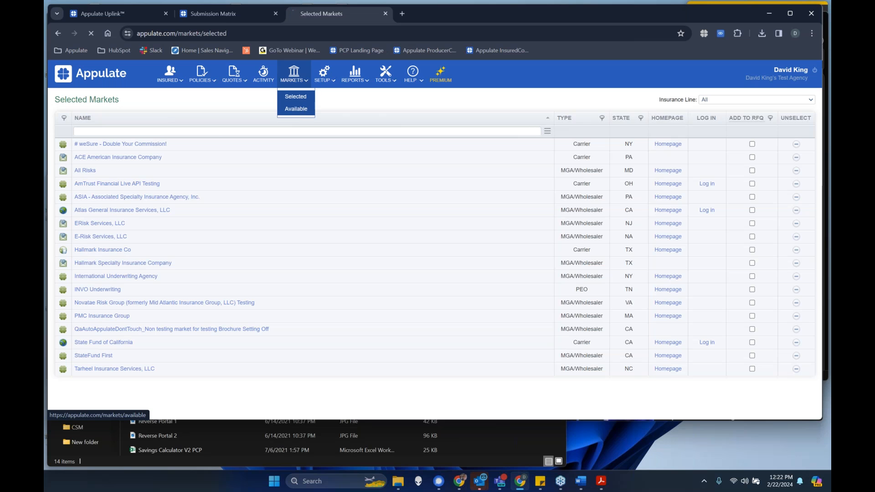
click(296, 109)
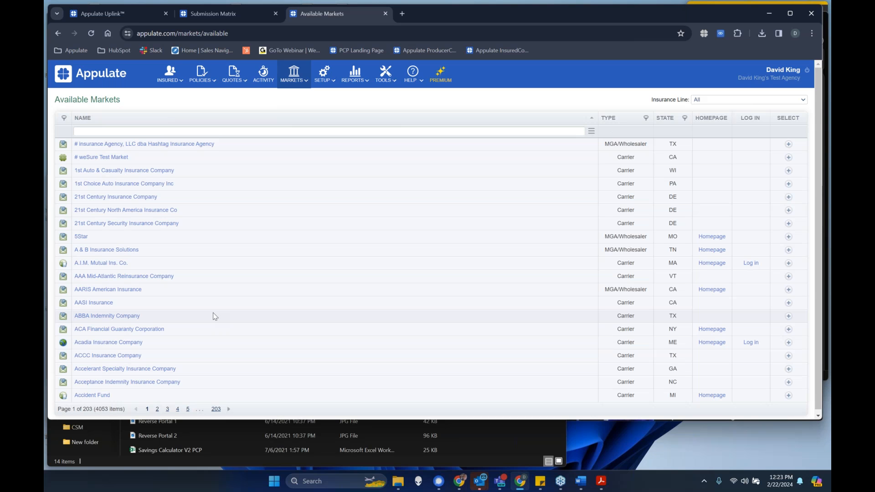
click(177, 132)
click(225, 18)
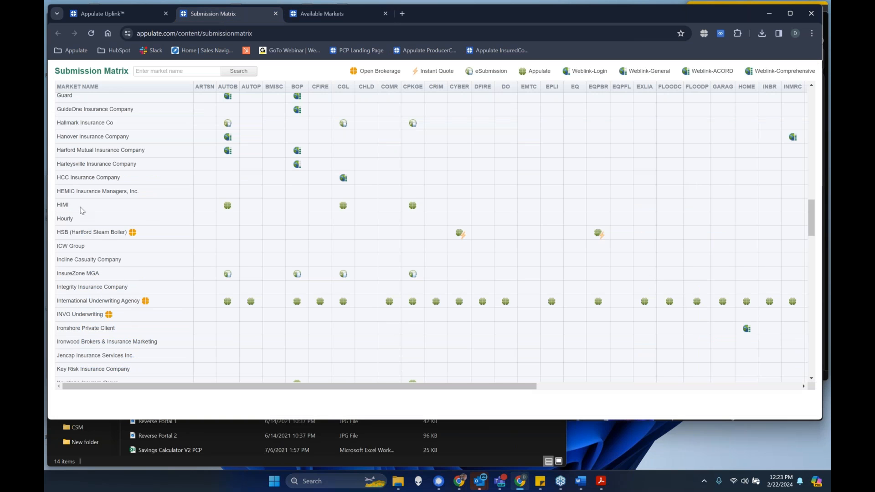
click(360, 13)
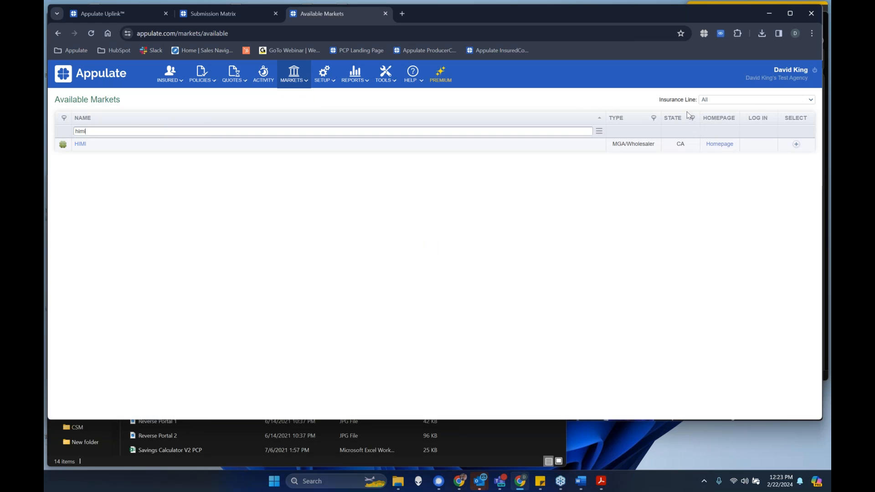
click(797, 145)
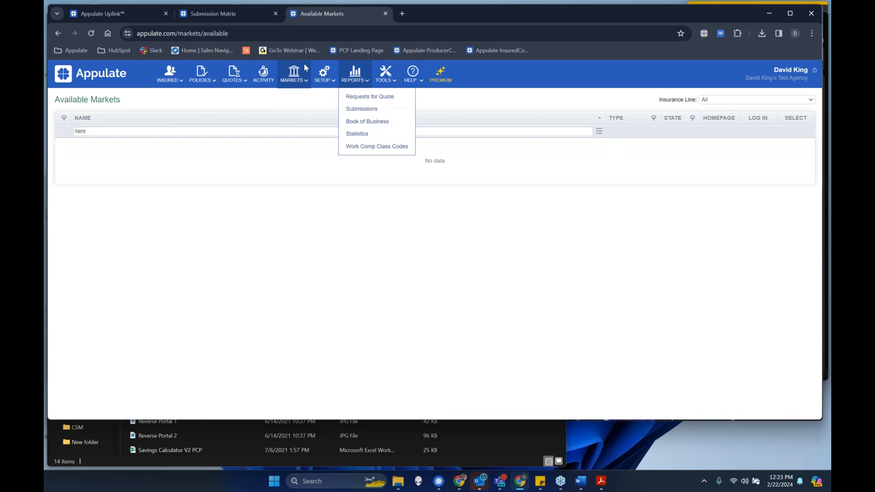
- Open the selected markets list and unselect HIMI
mouse_move(297, 82)
click(302, 96)
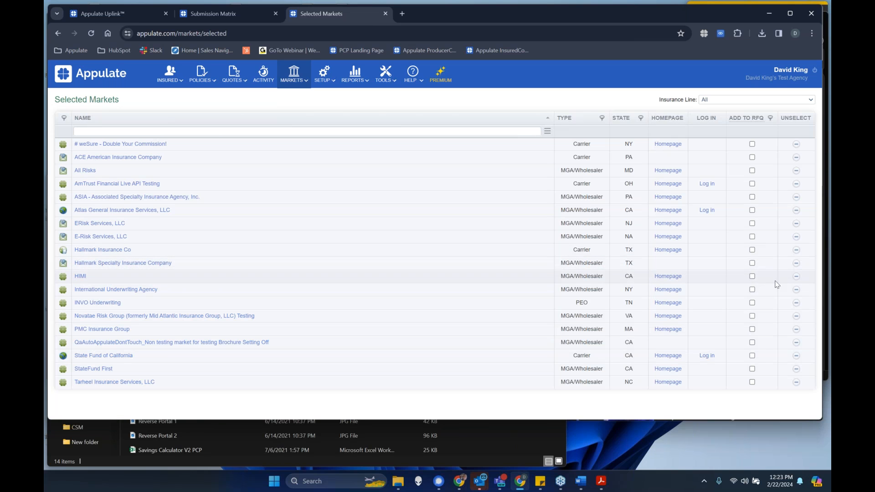
click(796, 276)
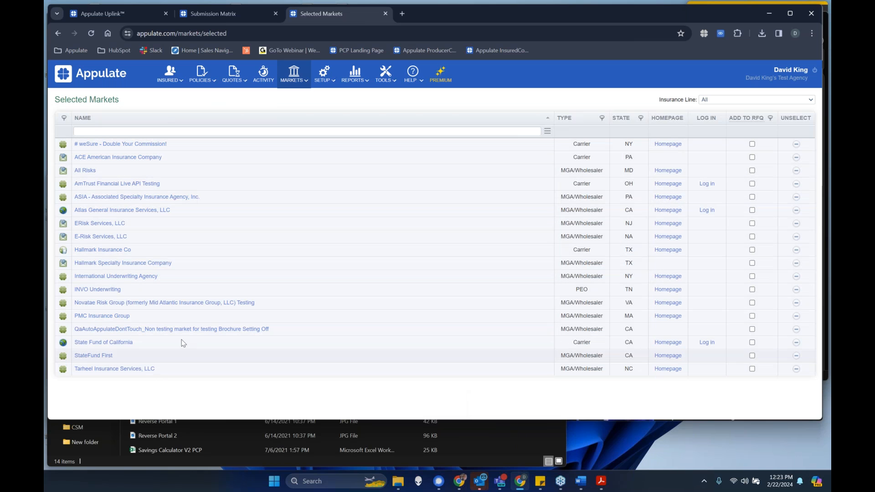
- Open the Gold Apple Nursery quote request from the quotes list, view the markets available to add, and close the selection without adding any
mouse_move(180, 78)
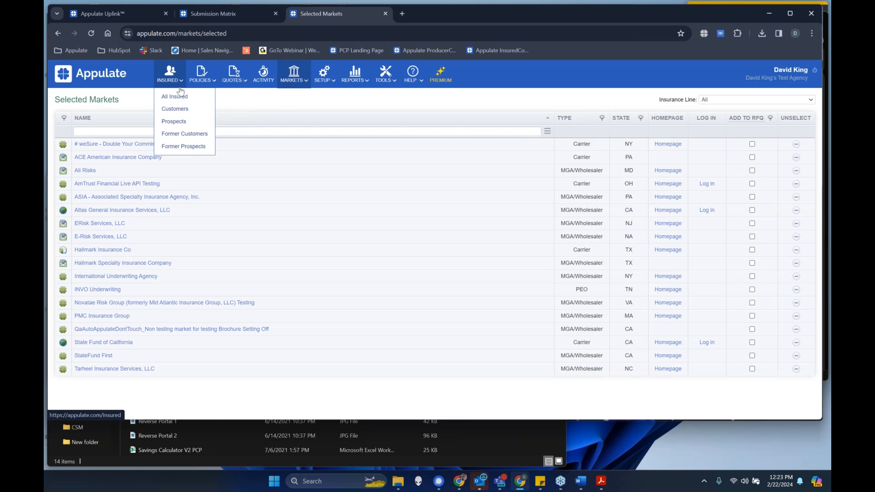
mouse_move(231, 82)
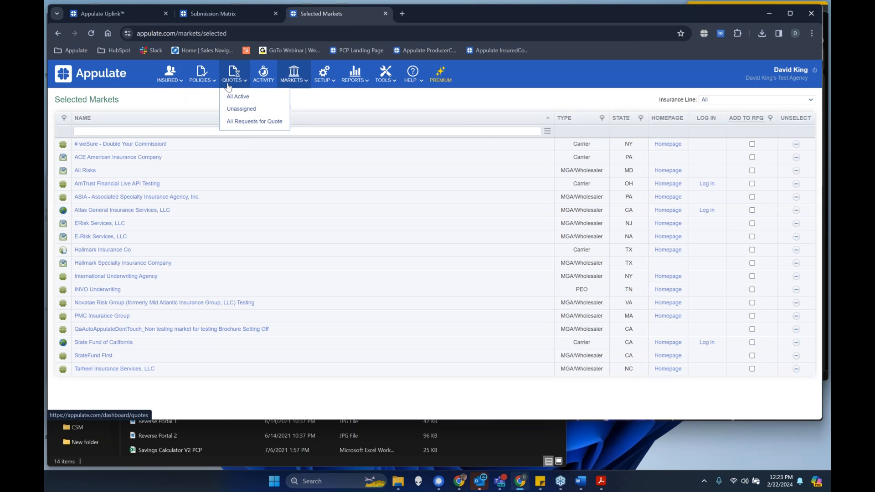
click(247, 107)
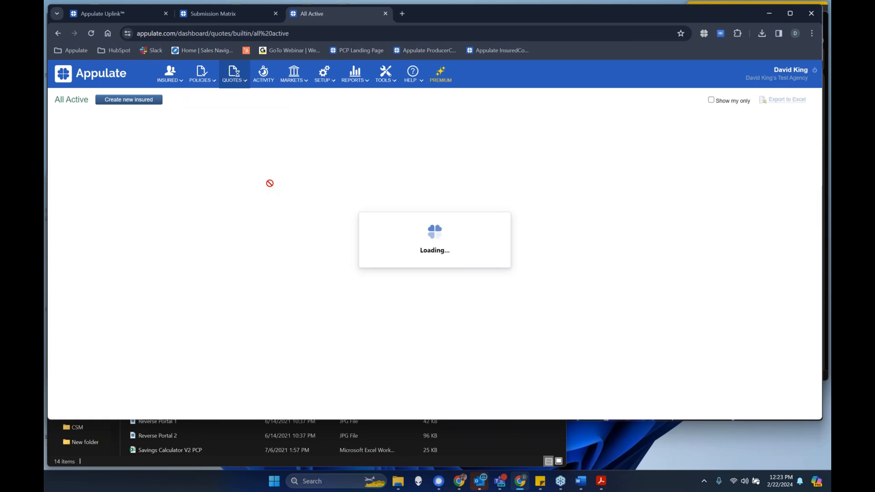
click(74, 142)
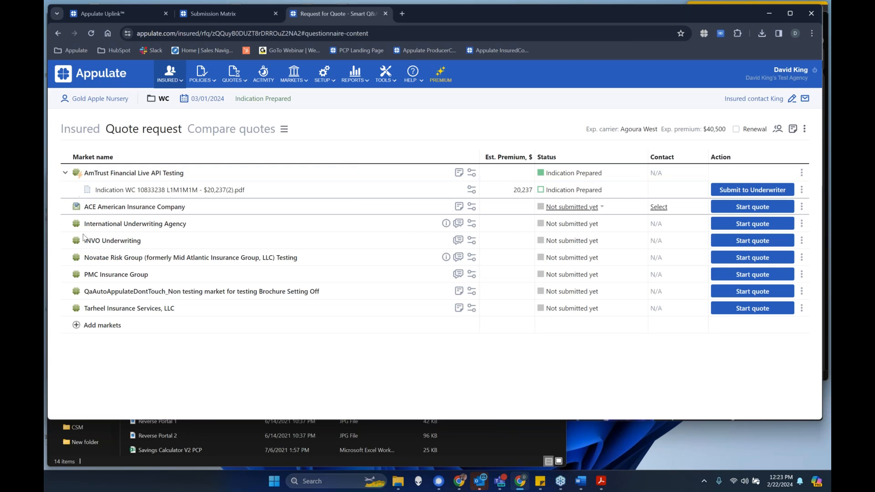
click(80, 331)
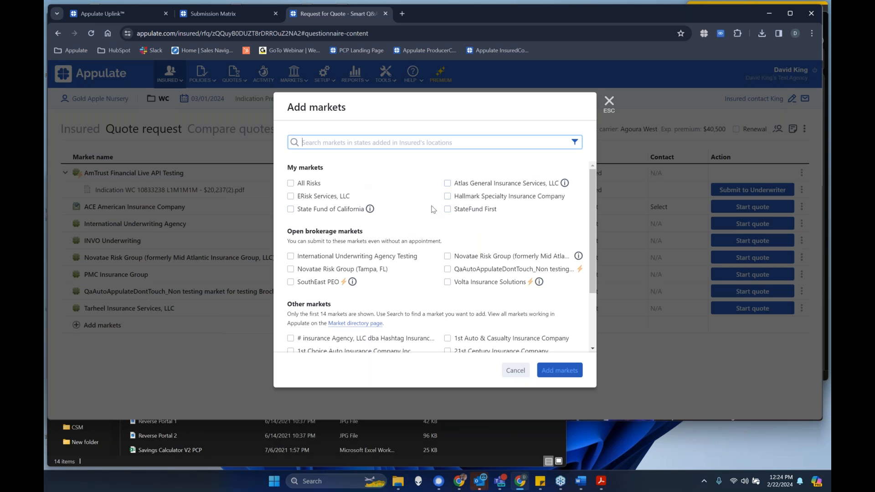
click(609, 101)
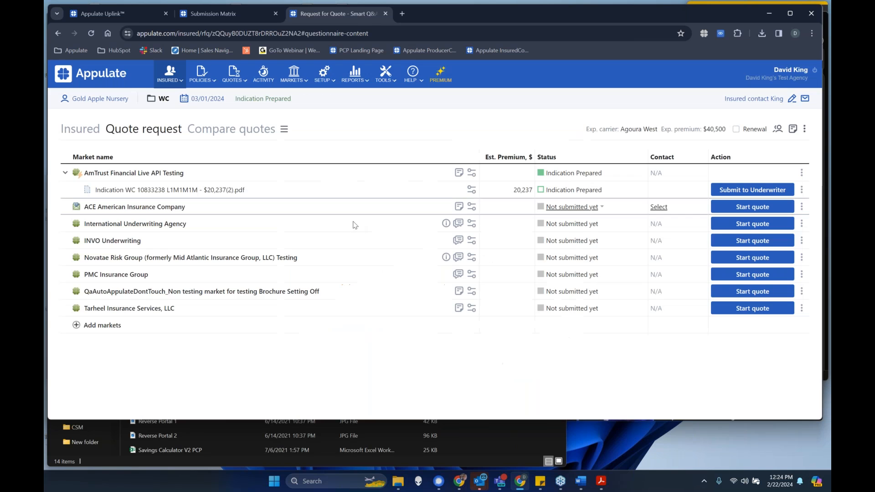
- Open the personal profile and review its general details, email notification options, and market logins
click(794, 73)
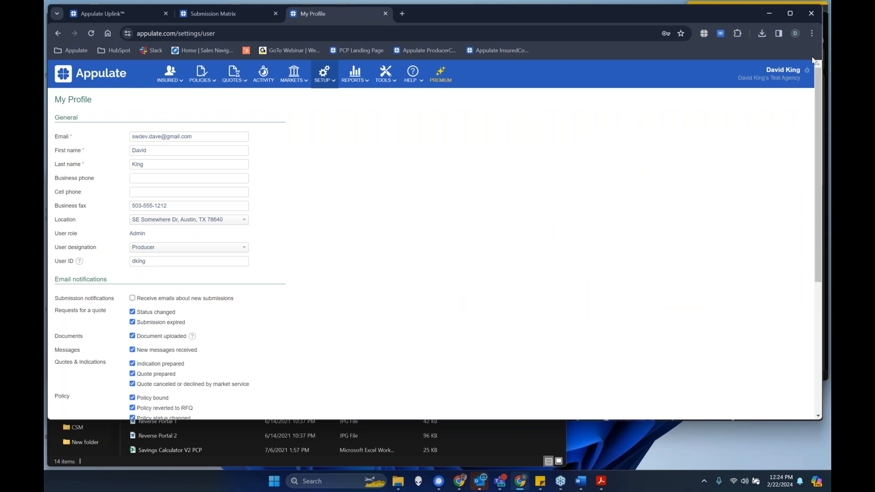
scroll(353, 191, down, 5)
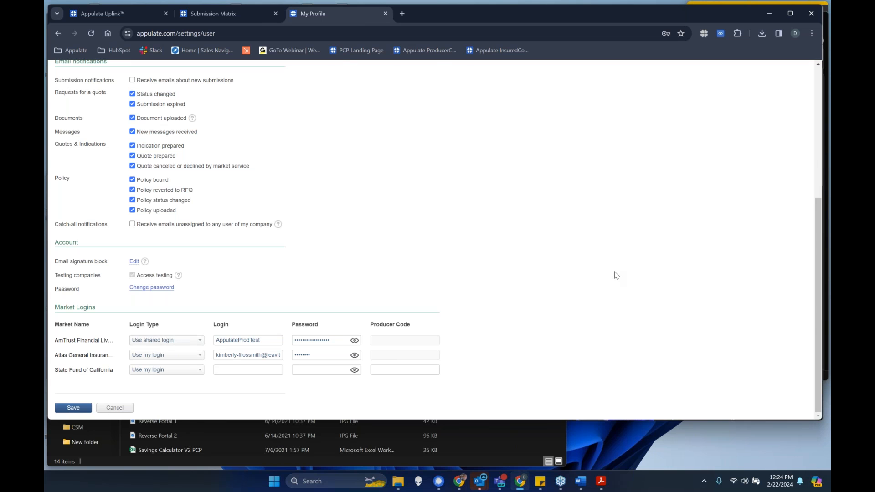
scroll(616, 275, up, 5)
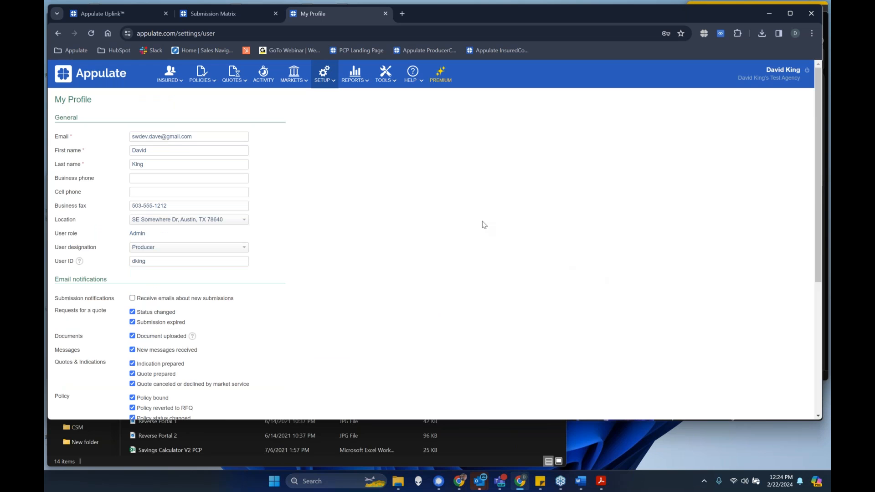
scroll(483, 225, down, 5)
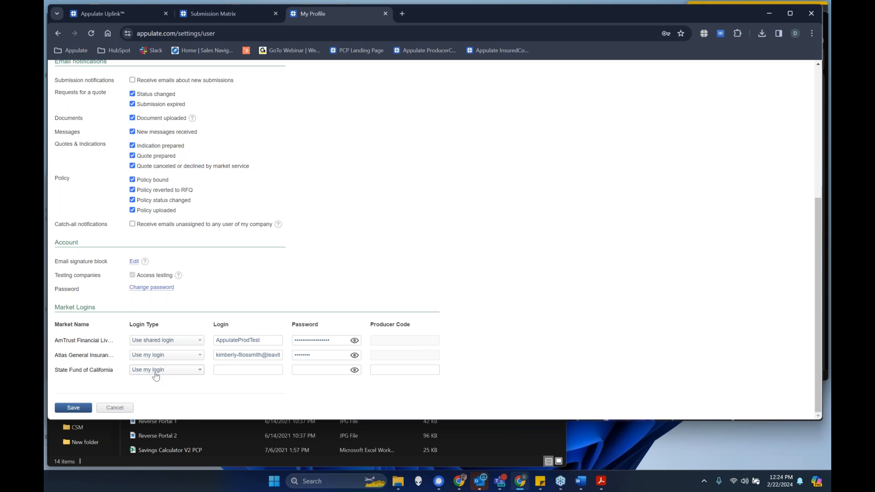
scroll(471, 249, up, 5)
scroll(472, 250, up, 1)
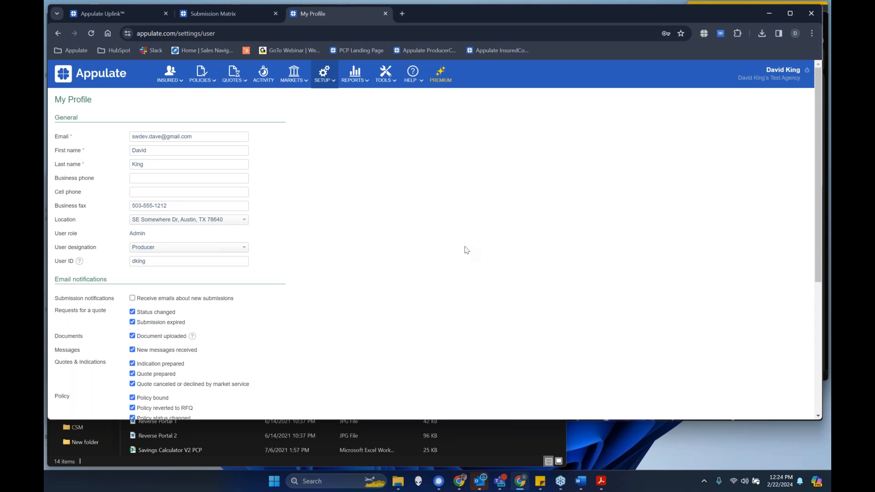
click(682, 166)
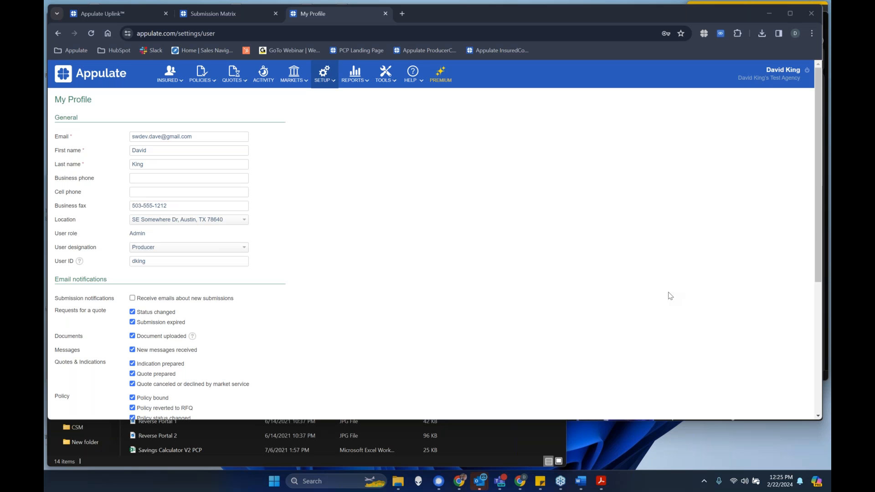
- Open Novatae Risk Group from the selected markets and go to its appointment information
click(325, 74)
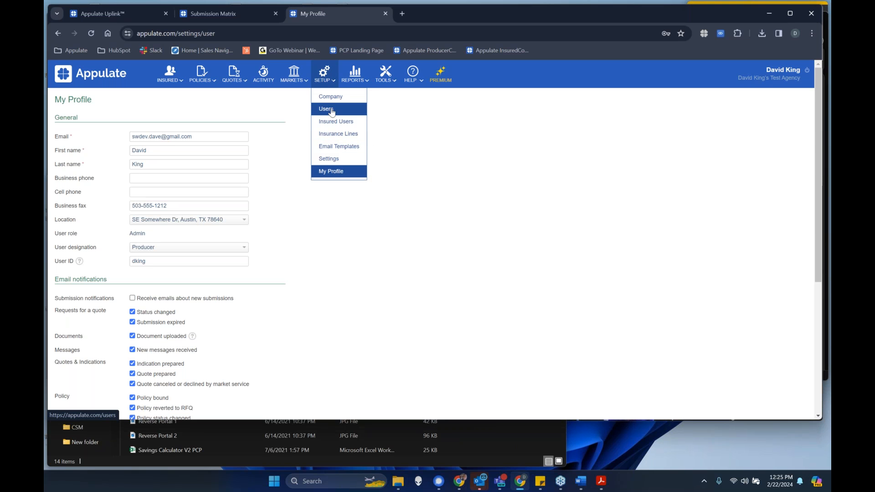
mouse_move(302, 76)
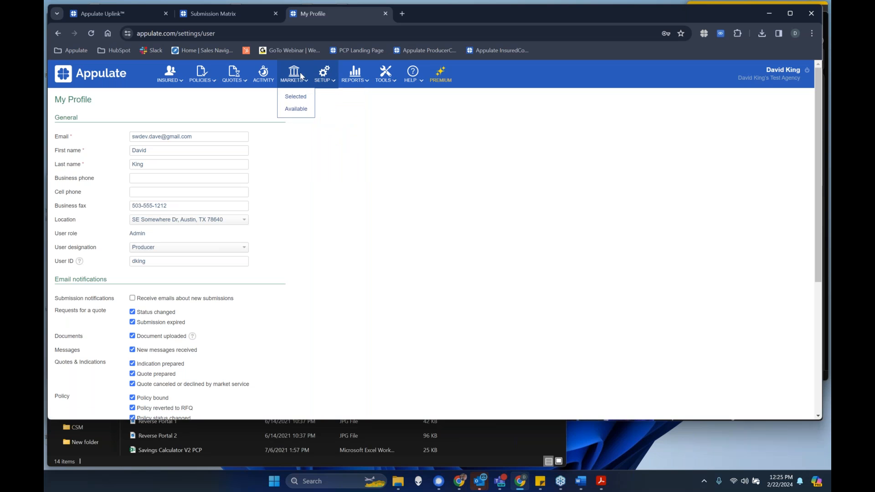
click(297, 96)
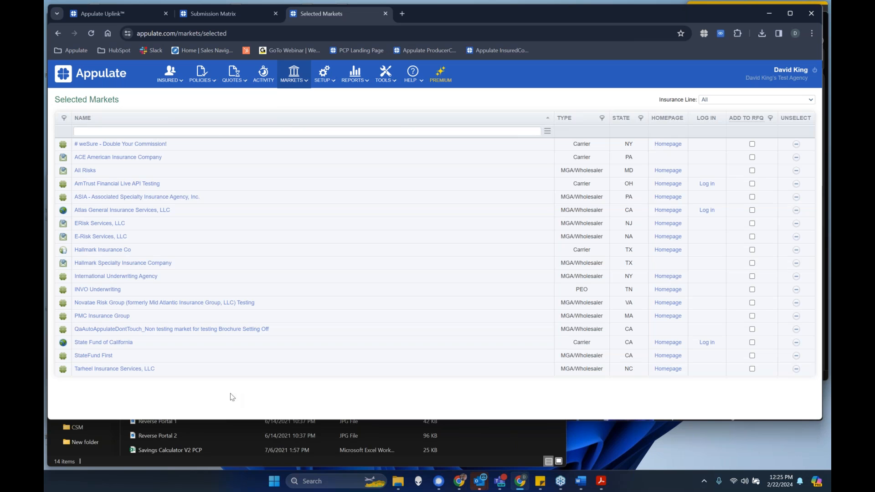
click(110, 303)
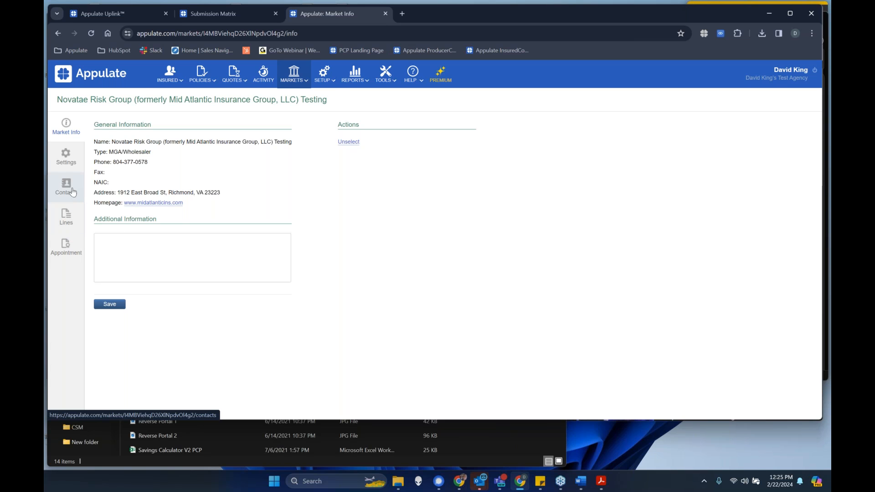
mouse_move(294, 77)
click(55, 256)
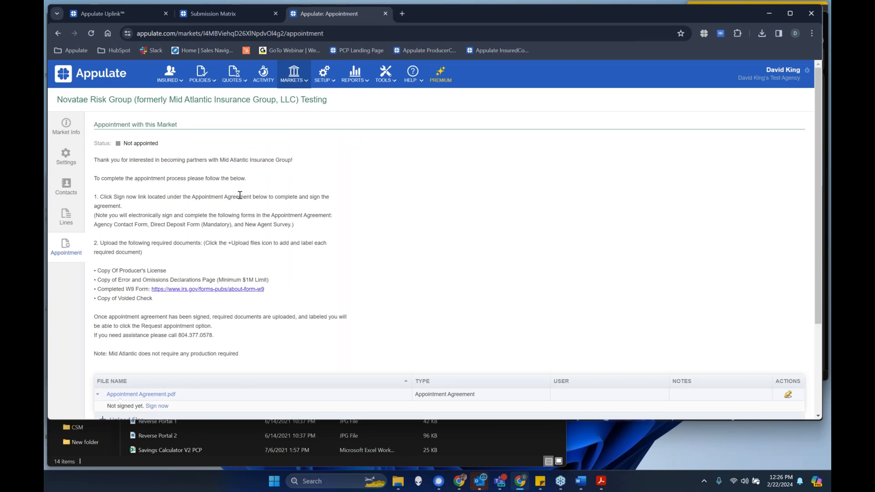
- Read through the appointment instructions, the Appointment Agreement file entry, and the list of documents required before requesting an appointment
drag(94, 159, 279, 346)
click(332, 292)
scroll(334, 291, down, 1)
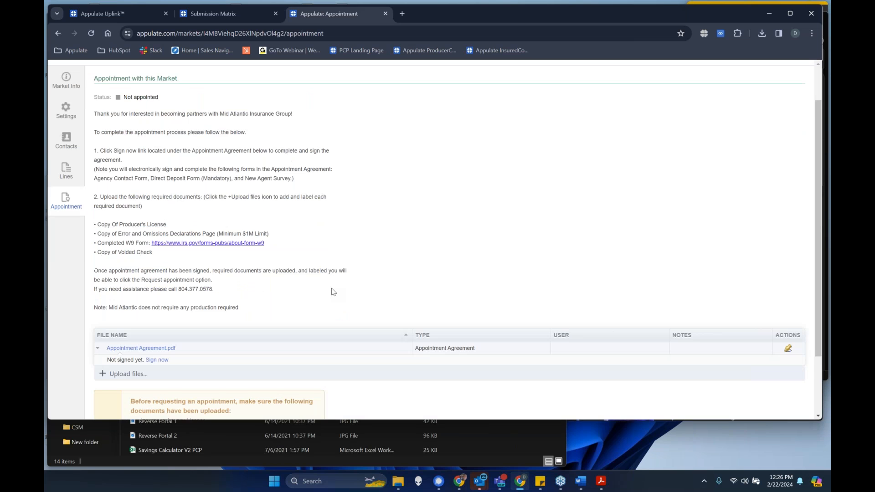
scroll(319, 279, down, 1)
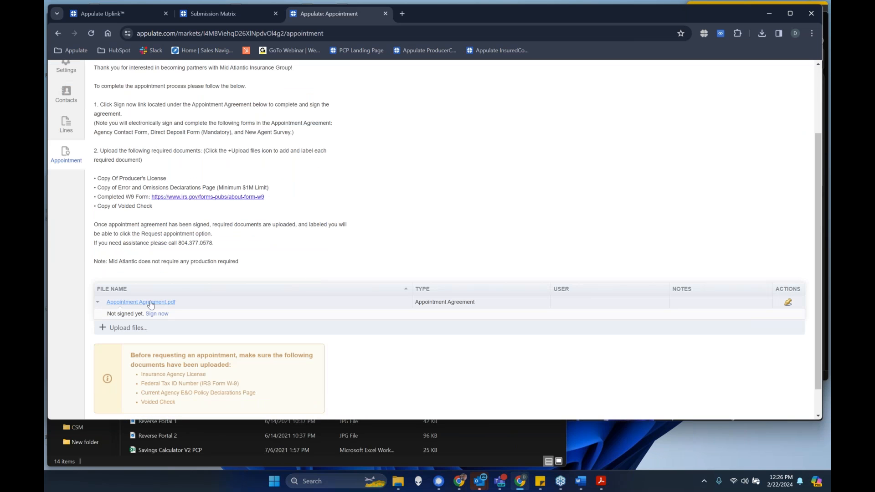
scroll(185, 312, down, 1)
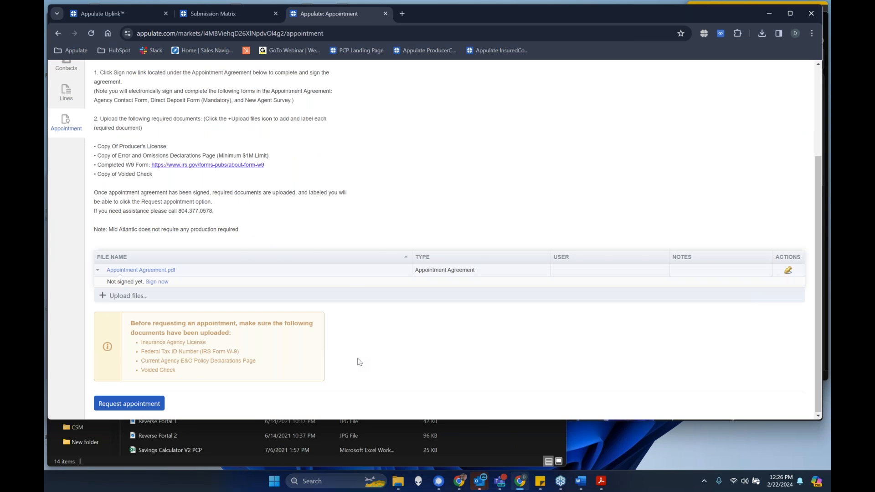
scroll(358, 361, up, 4)
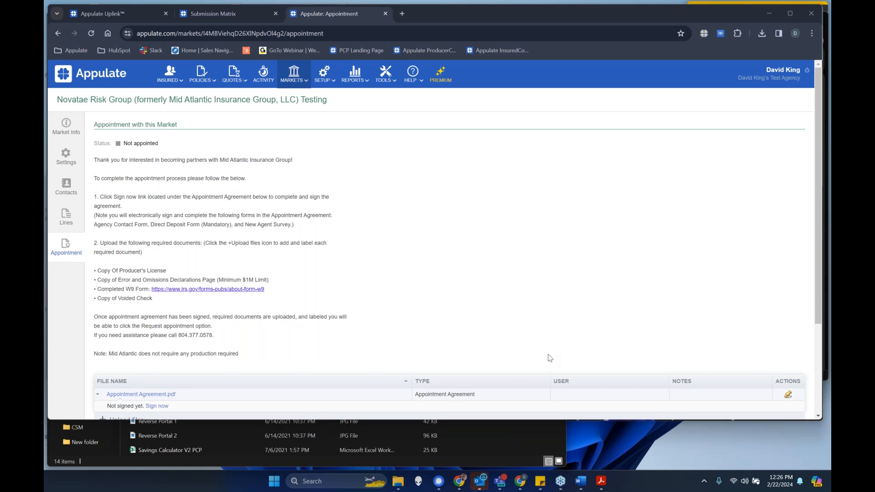
click(436, 185)
- Leave the appointment information and open Gold Apple Nursery's WC quote request from the list of all insureds
click(58, 33)
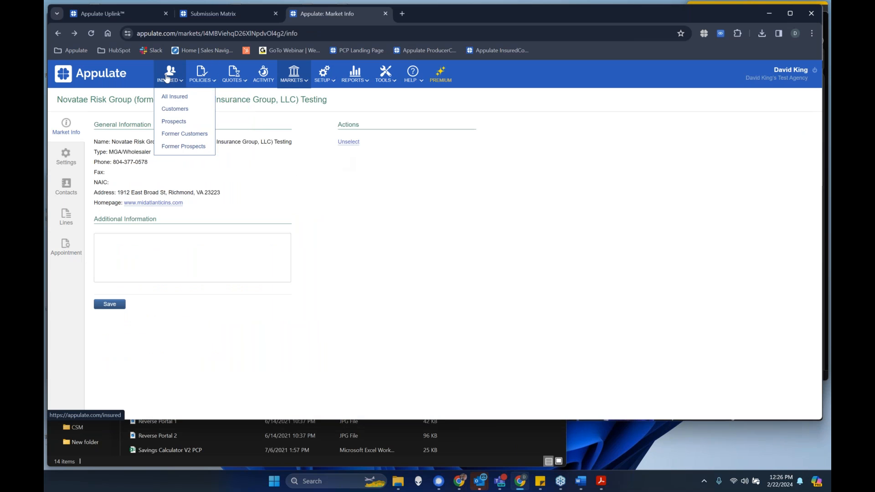
click(181, 76)
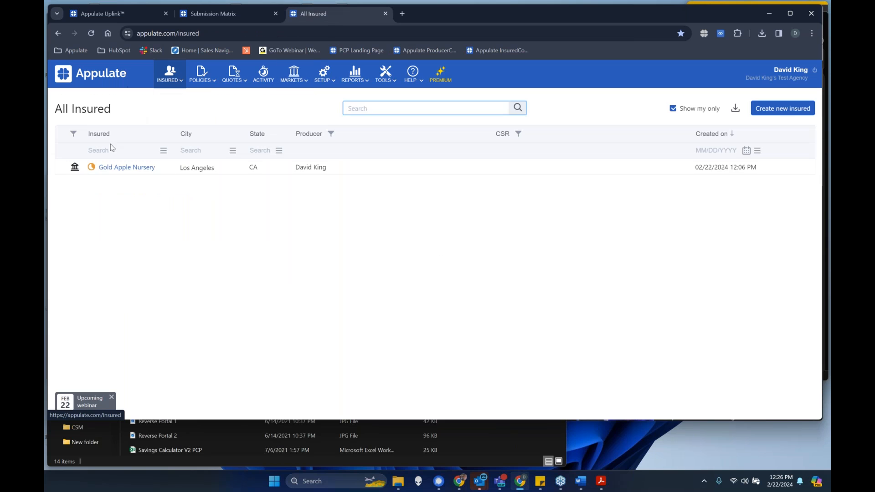
click(132, 169)
click(381, 219)
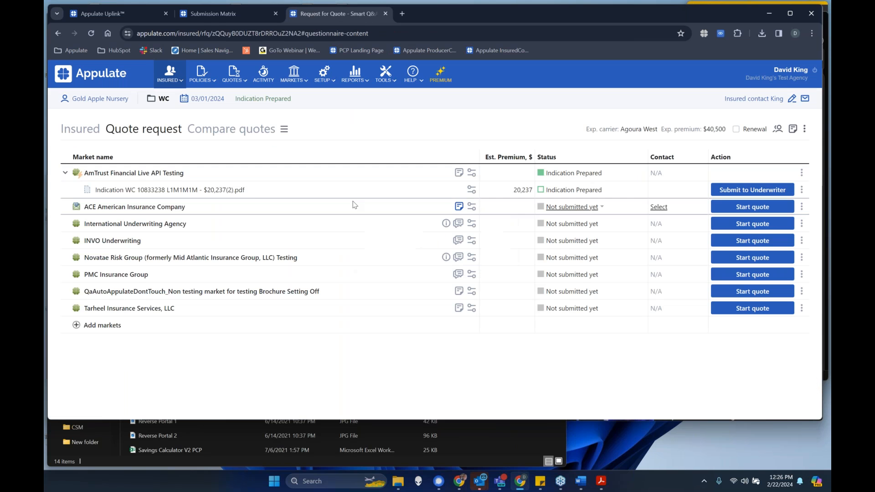
- Look through the insured's questionnaire, from subject and underwriting to insurance history, included or excluded individuals, and policy information
click(81, 130)
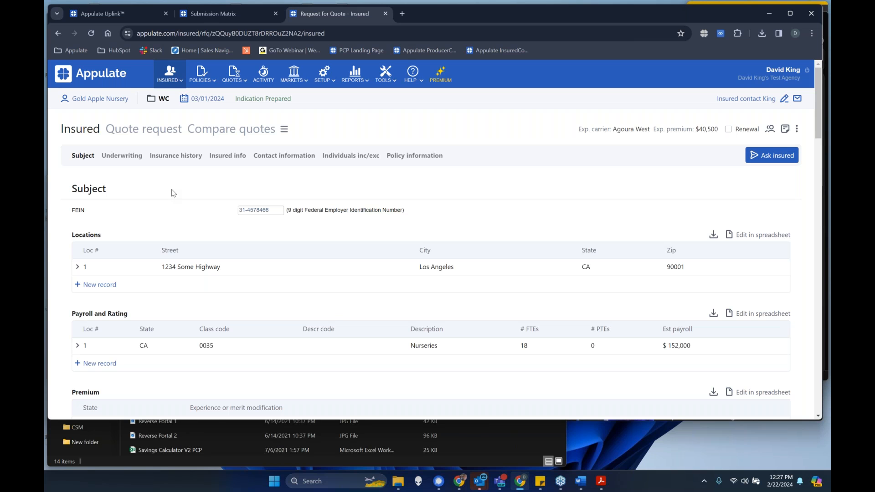
scroll(189, 237, down, 15)
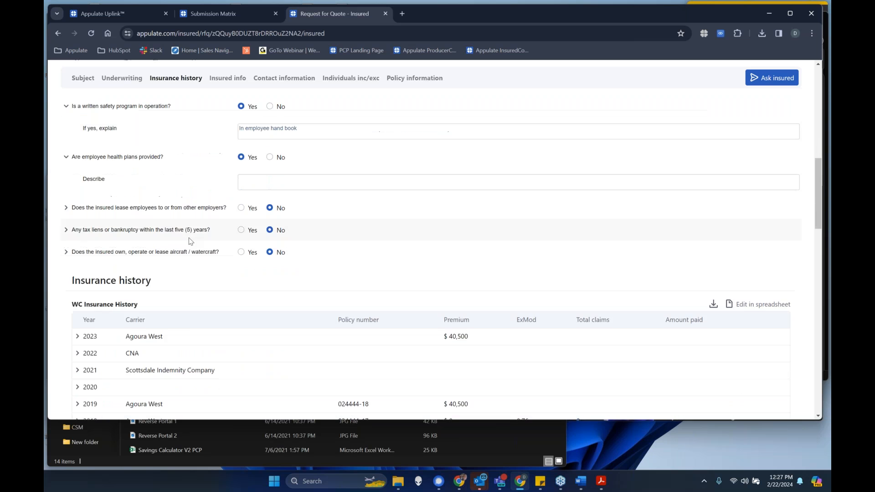
scroll(190, 240, down, 9)
scroll(190, 240, up, 6)
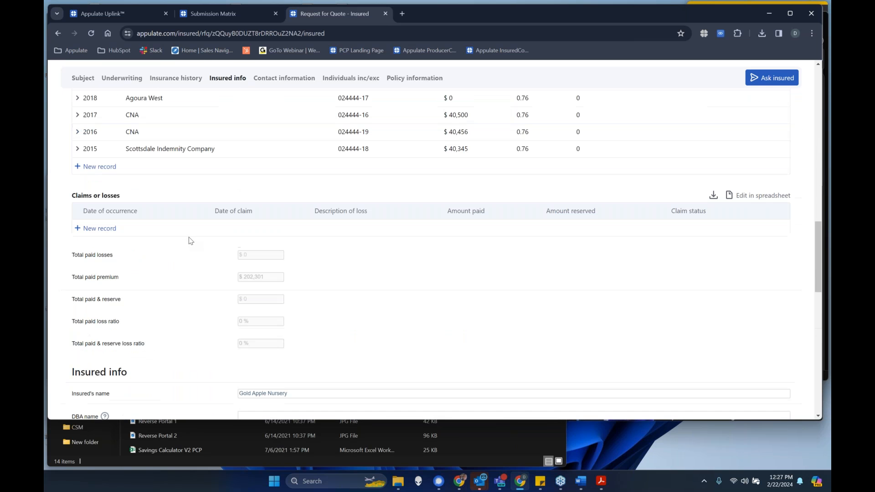
scroll(191, 240, down, 10)
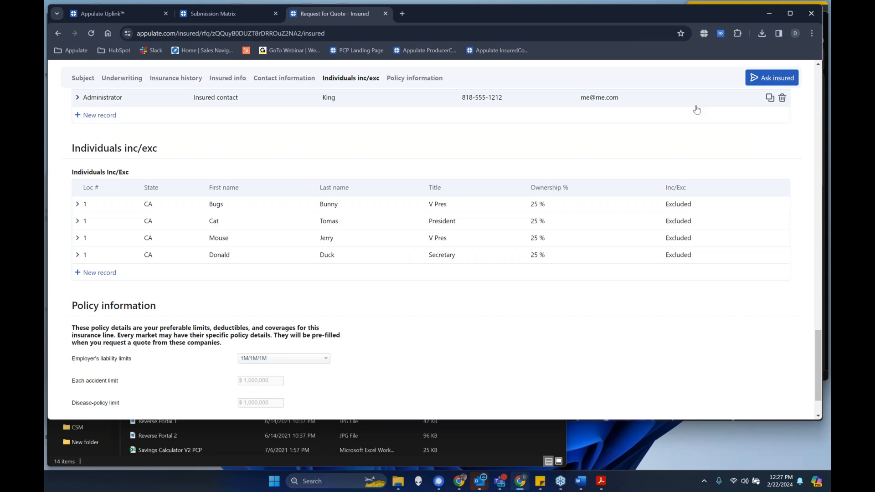
scroll(335, 325, up, 20)
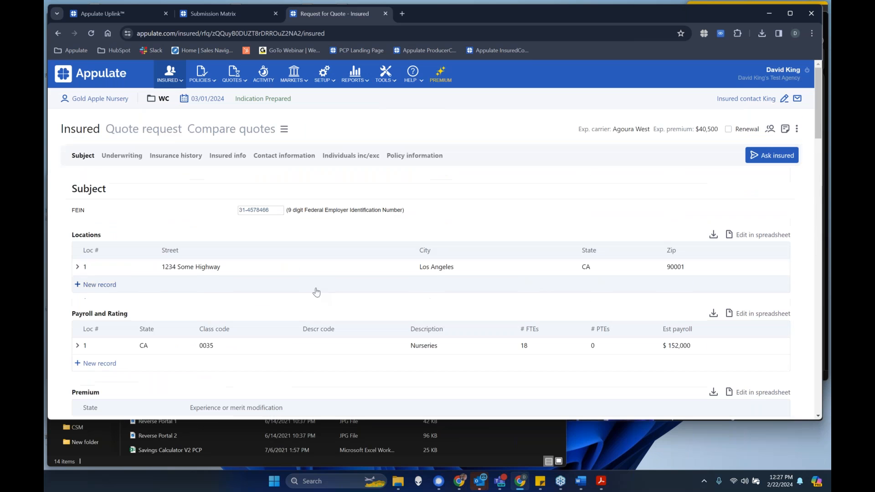
- Return to the quote request and view the actions available for the AmTrust market and for its indication
click(169, 133)
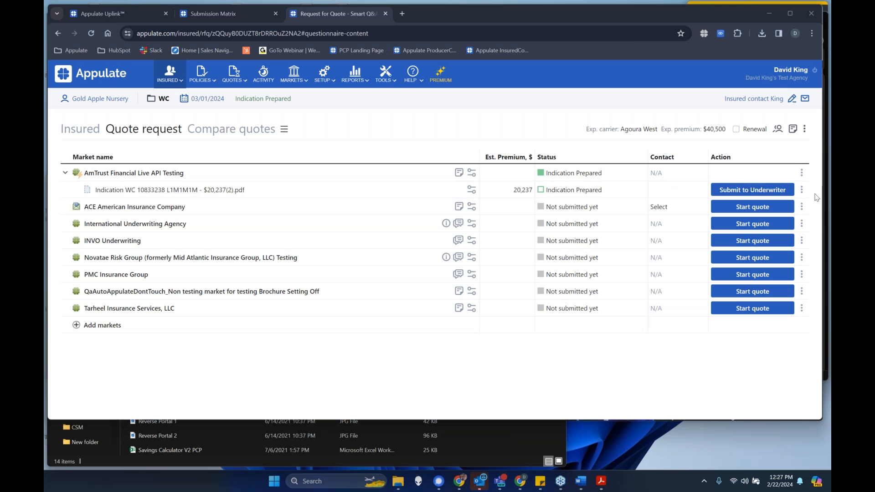
right_click(809, 171)
click(700, 151)
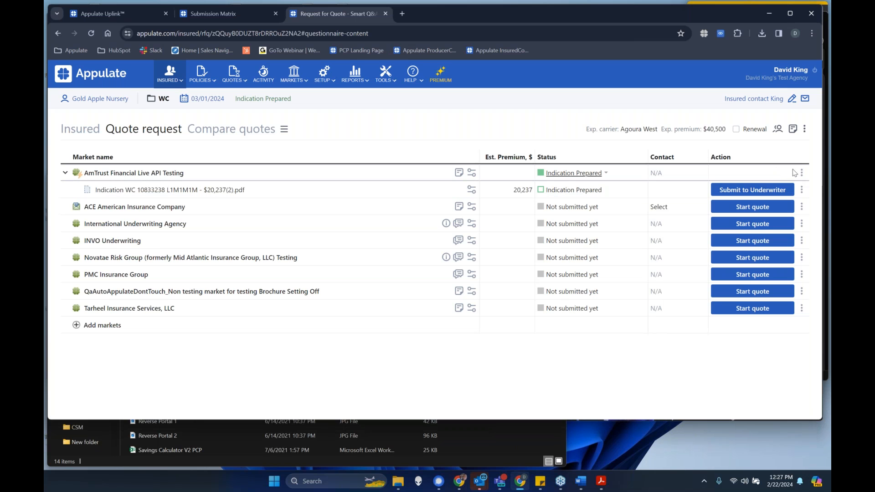
click(802, 173)
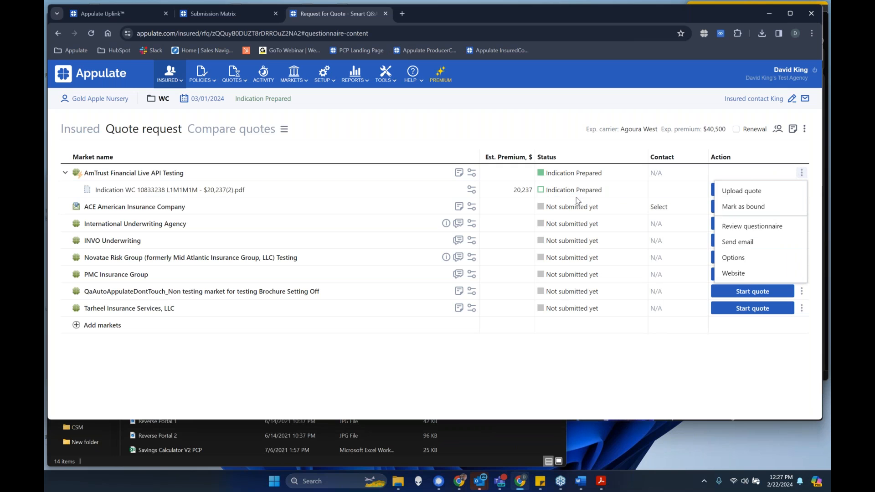
click(656, 194)
click(802, 189)
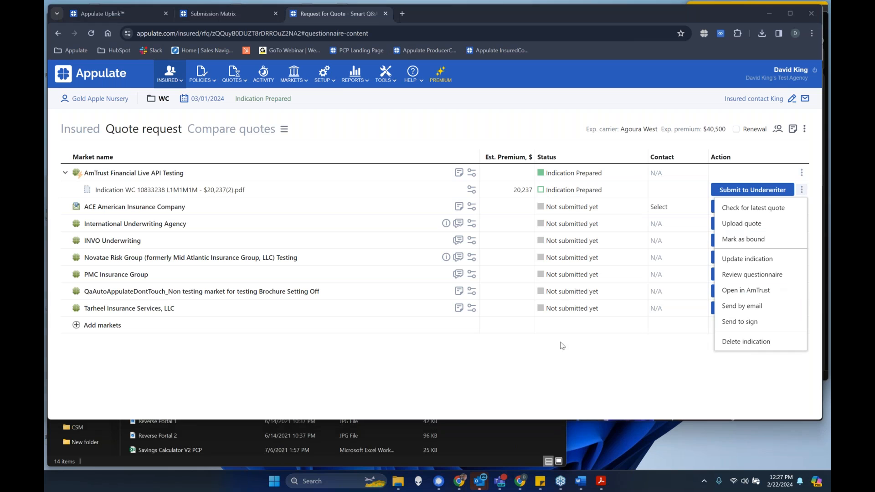
- Permanently delete the AmTrust indication from the quote request and open the market's instant quote questionnaire at Applicant info
click(747, 342)
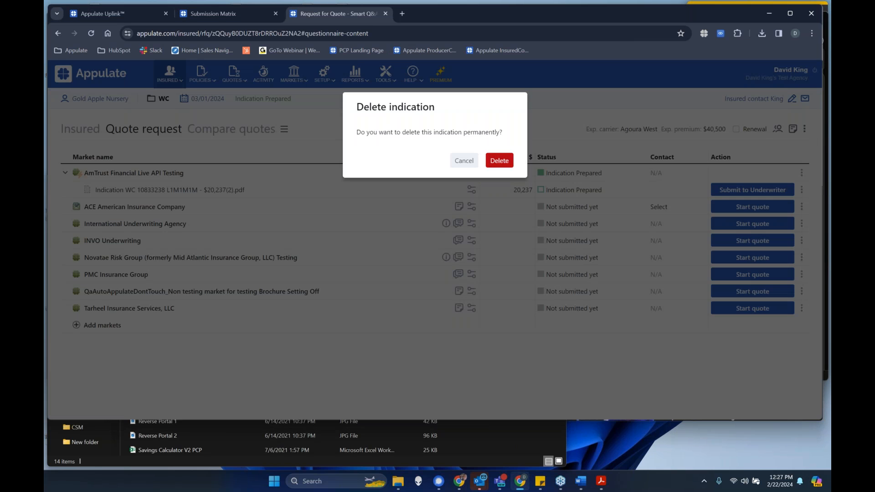
click(500, 160)
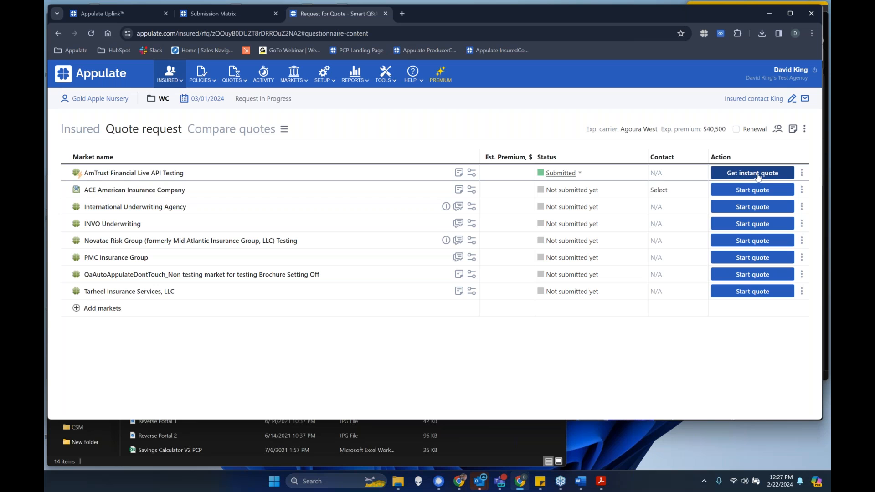
click(757, 174)
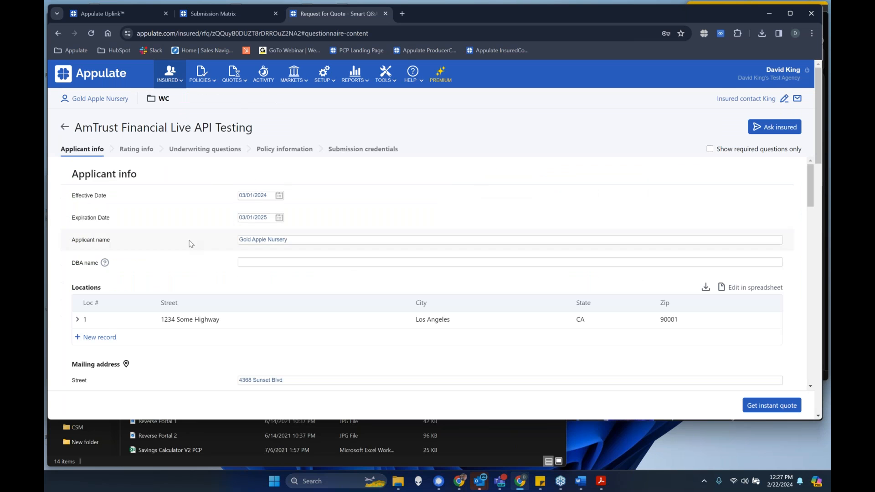
scroll(188, 293, down, 4)
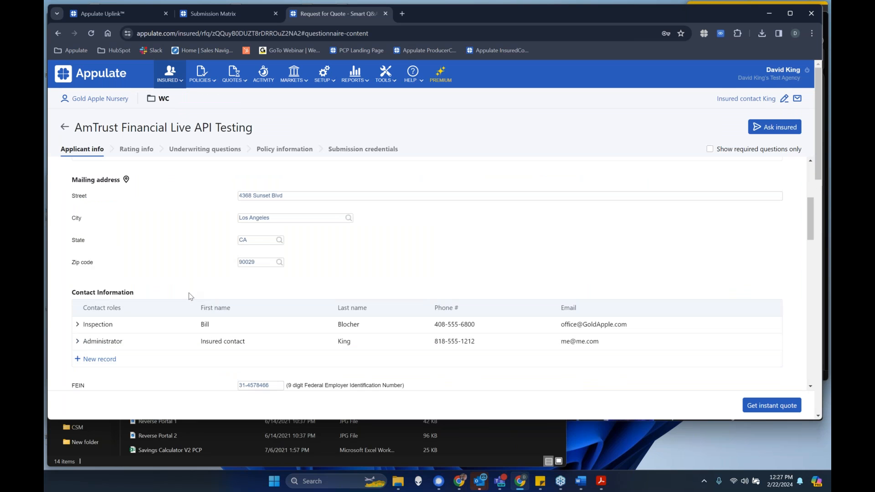
scroll(188, 293, up, 4)
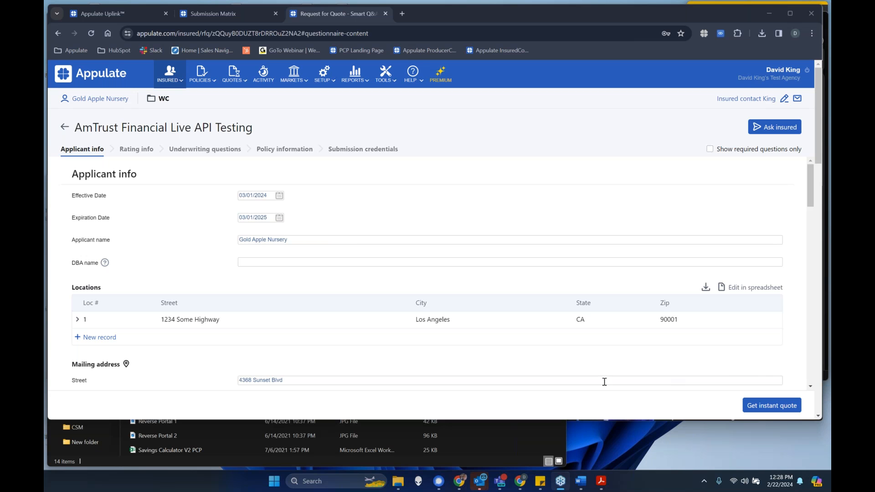
mouse_move(564, 485)
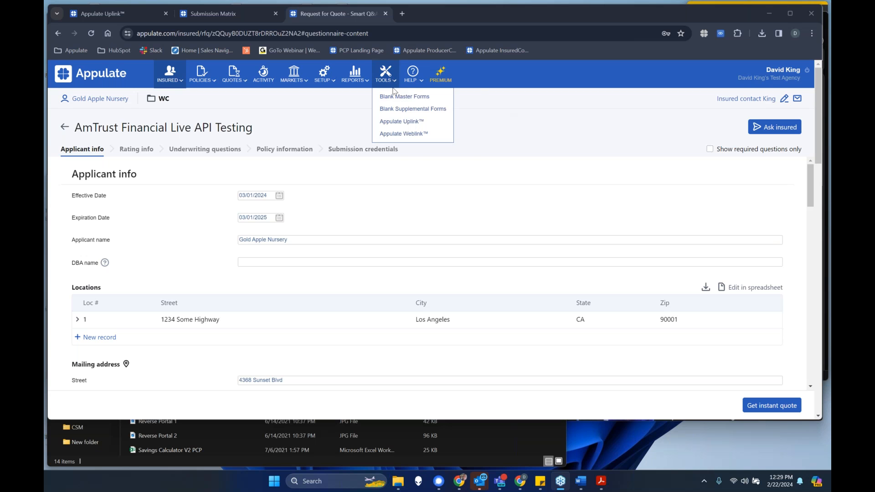
- Search the Help Center for 360 and read through the Uplink from Vertafore AMS360 article
click(413, 81)
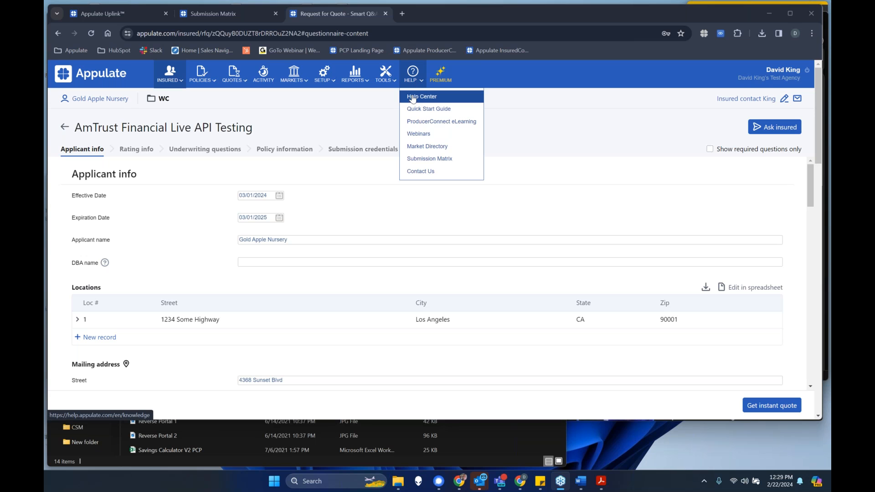
click(413, 97)
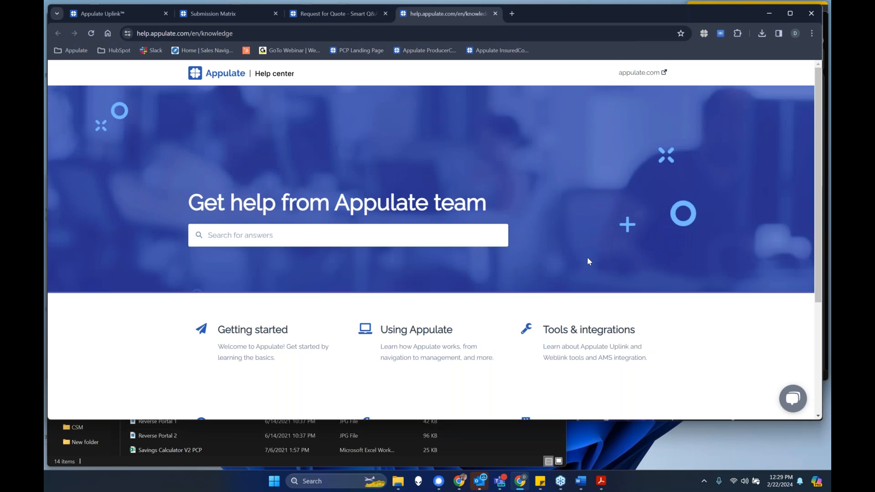
click(236, 236)
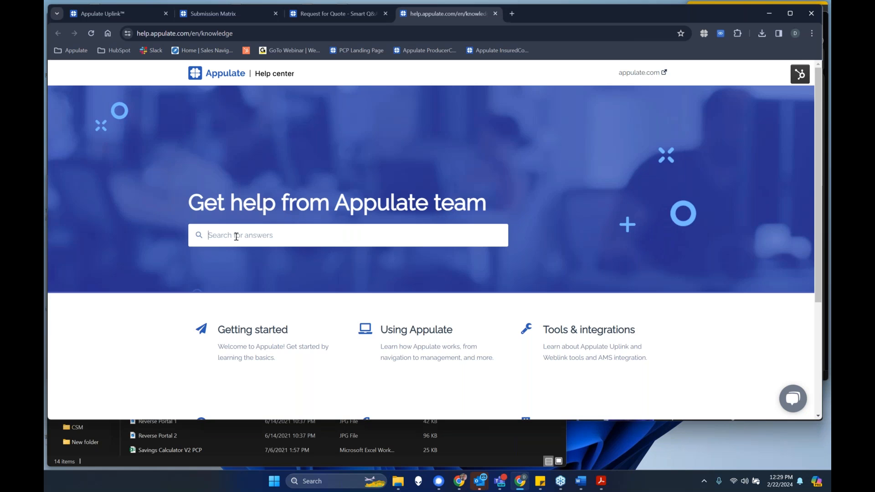
text(360)
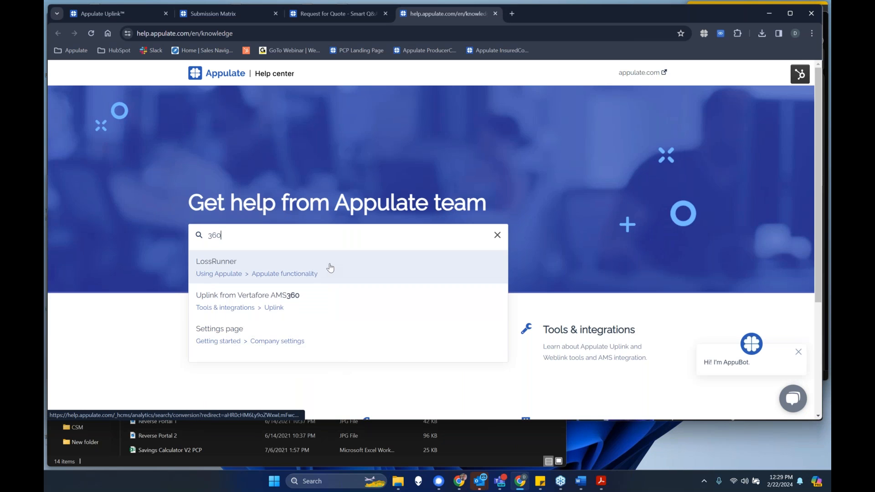
click(323, 298)
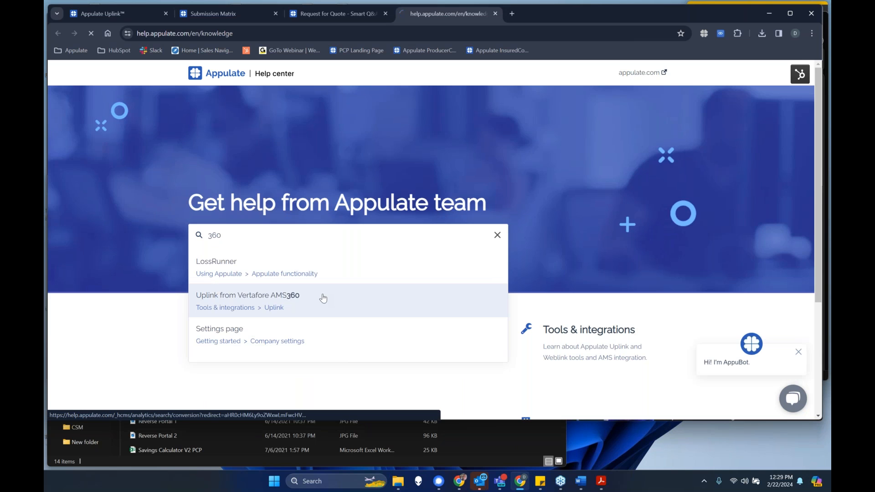
scroll(372, 280, down, 4)
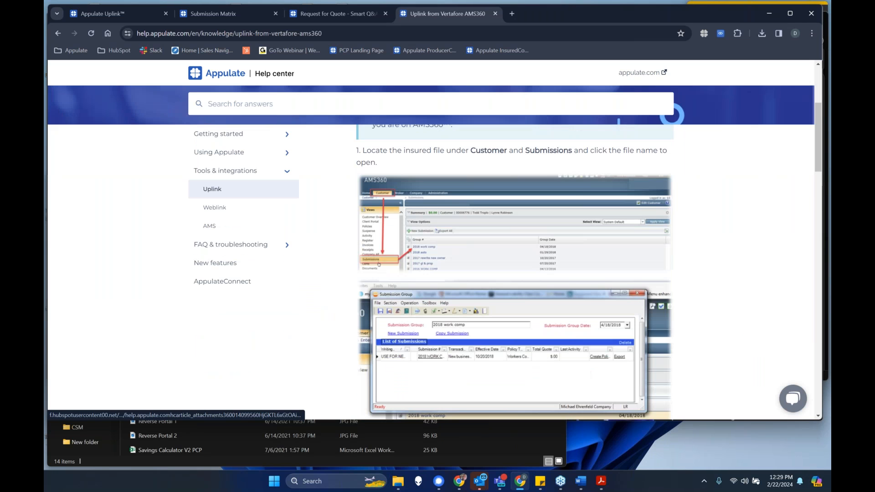
scroll(378, 264, down, 12)
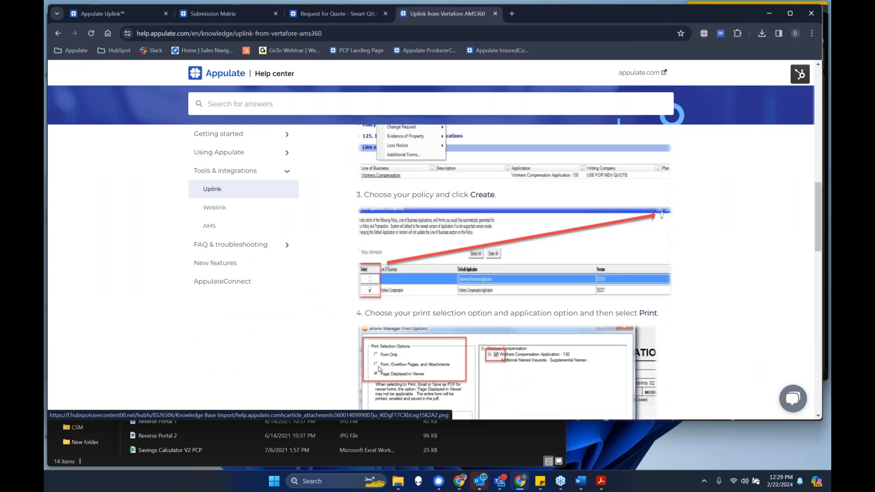
scroll(379, 264, down, 3)
scroll(383, 266, up, 12)
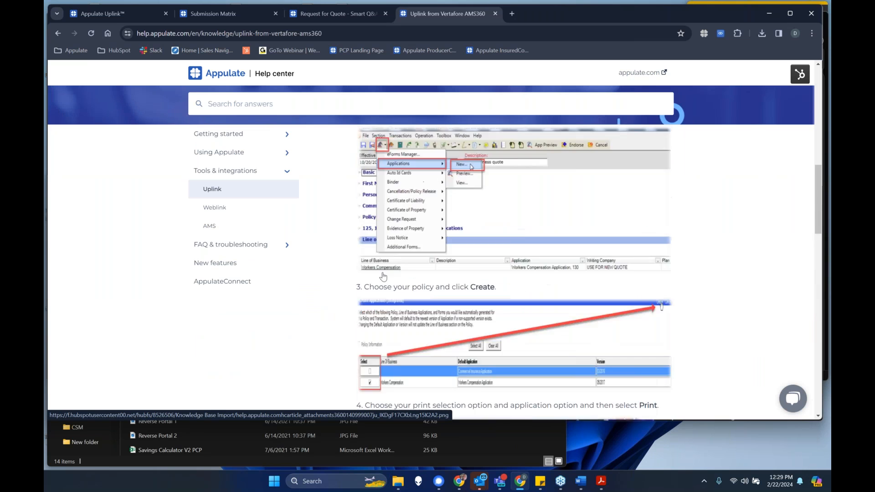
scroll(385, 267, up, 5)
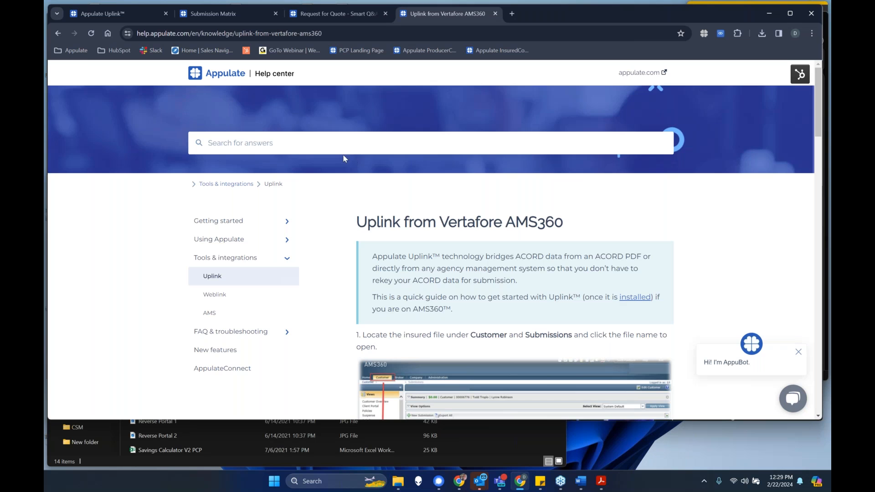
- Return to the quote request page, open the Quick Start Guide and look through its Setup instructions on login, markets and credentials
click(357, 14)
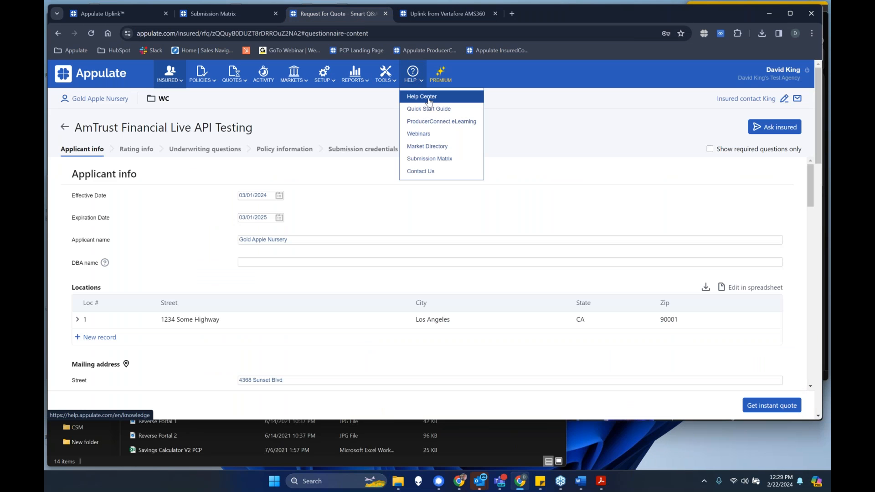
click(438, 110)
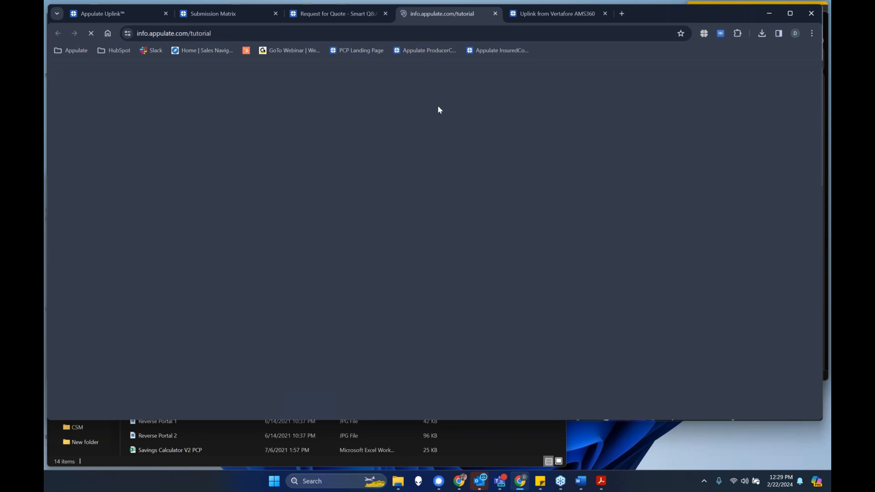
scroll(413, 333, down, 5)
scroll(413, 332, down, 9)
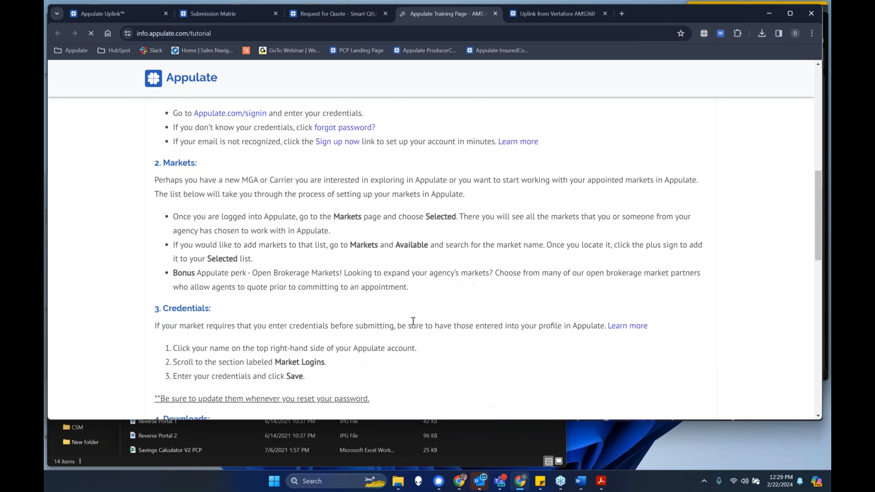
scroll(413, 323, up, 12)
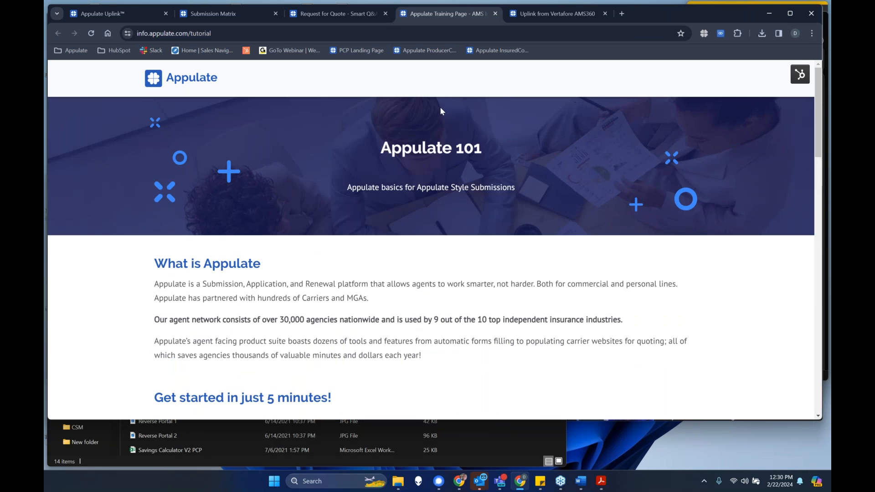
- Open ProducerConnect eLearning from the Appulate help options, start the eLearning and view the available courses
click(340, 14)
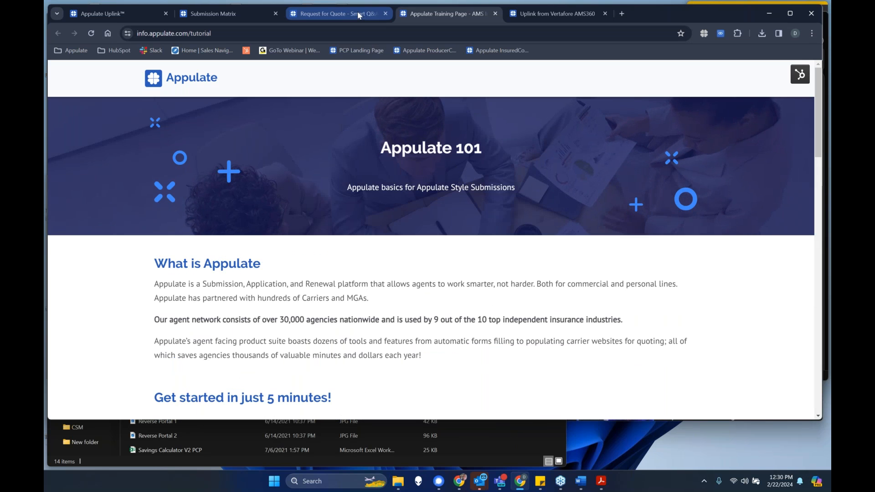
click(433, 124)
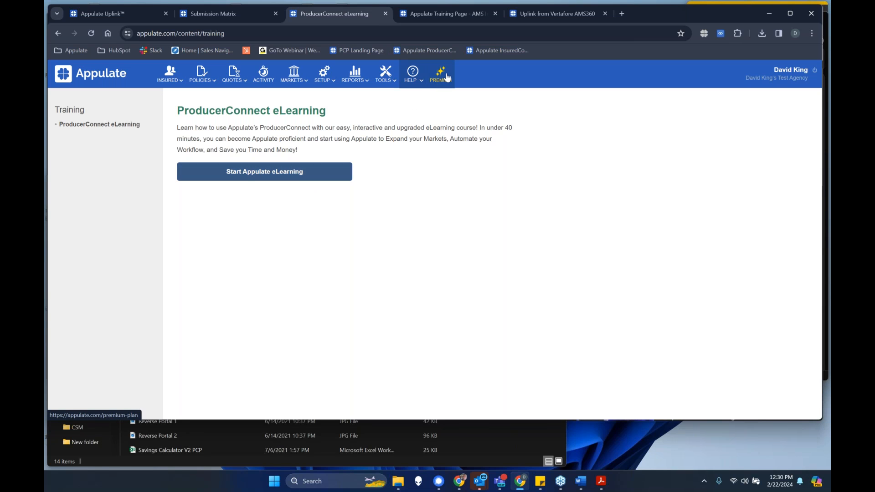
click(330, 173)
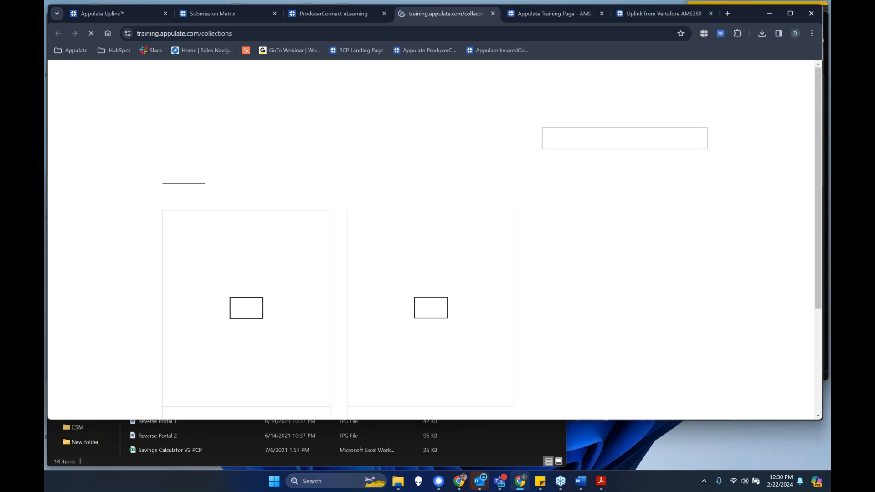
scroll(556, 175, down, 2)
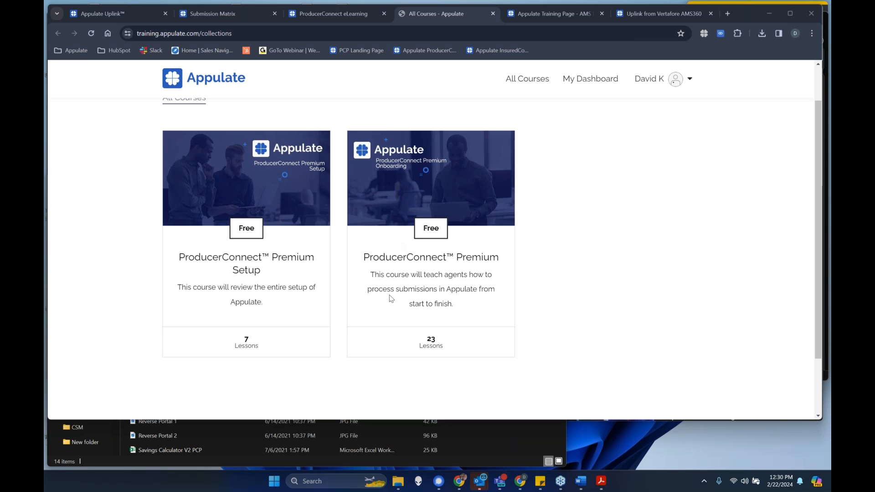
- Switch to the Word document showing the presenter's and support contact details
click(580, 481)
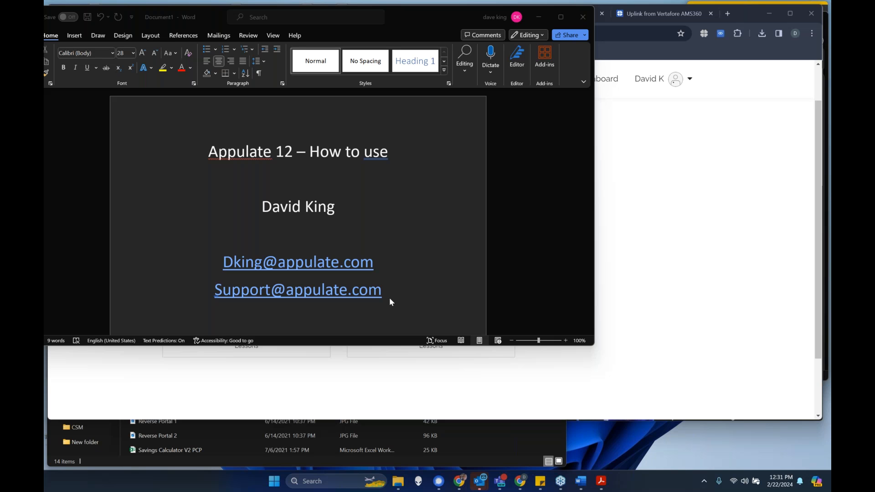
click(376, 262)
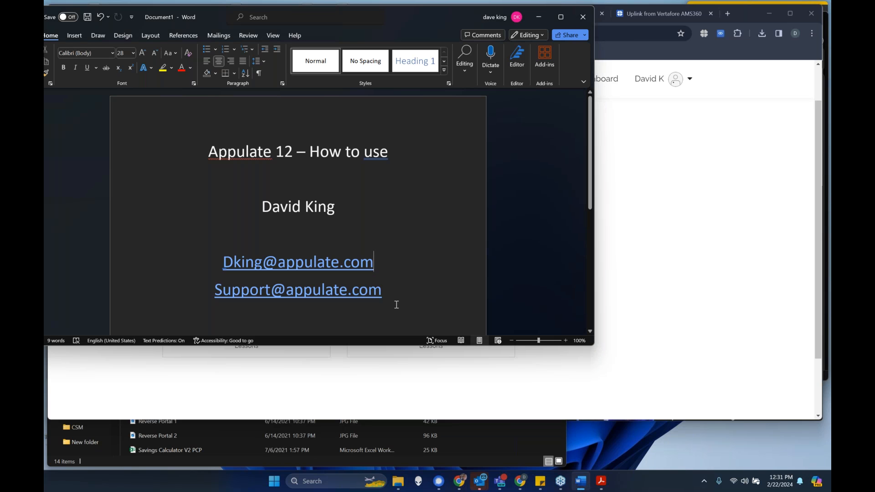